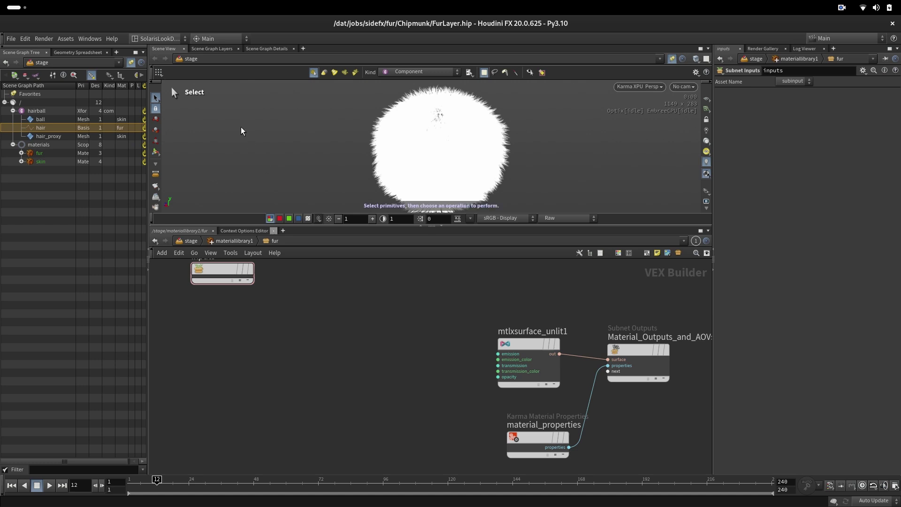
- Inspect the hair's id and curveu primvars in the scene graph details, and return to the rendered scene
{"action": "left_click", "coordinate": [274, 50]}
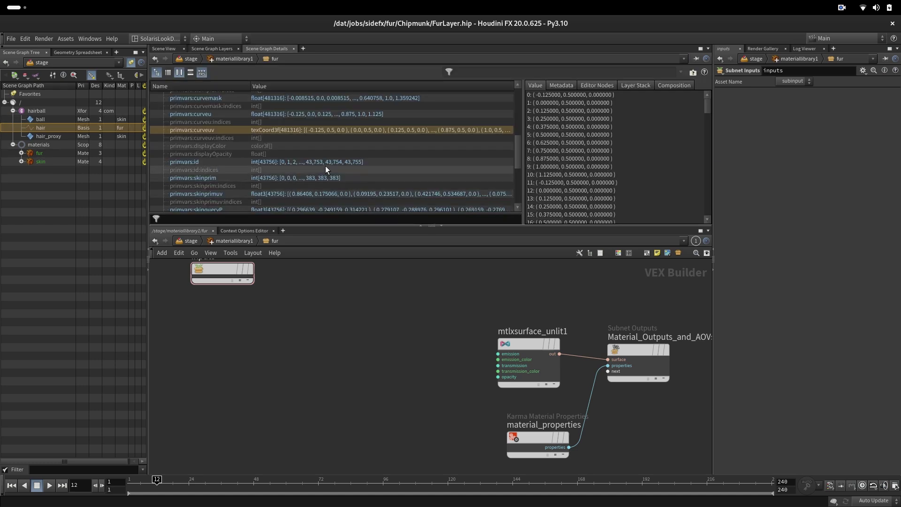
{"action": "left_click", "coordinate": [217, 162]}
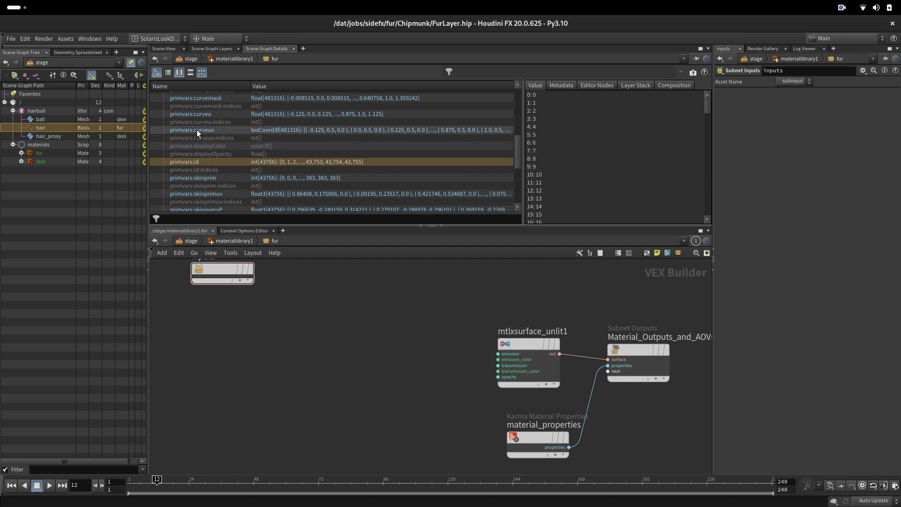
{"action": "left_click", "coordinate": [219, 114]}
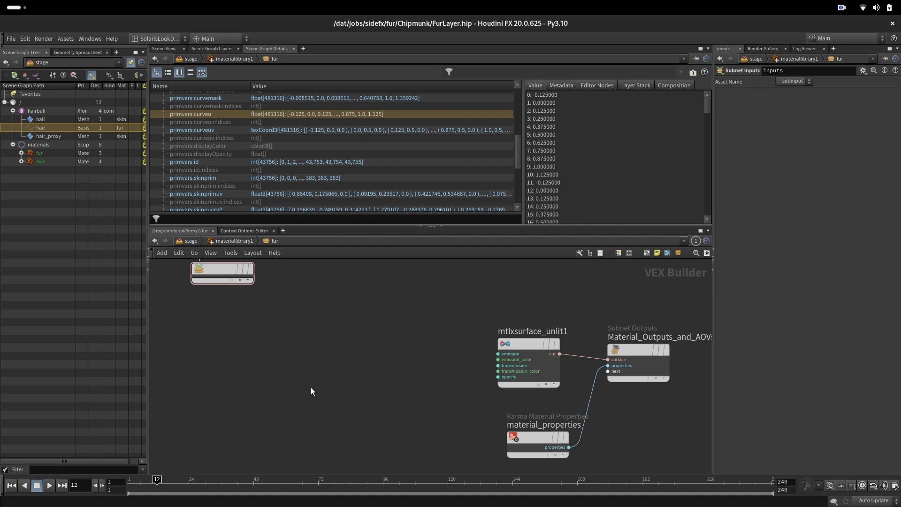
{"action": "left_click", "coordinate": [164, 49]}
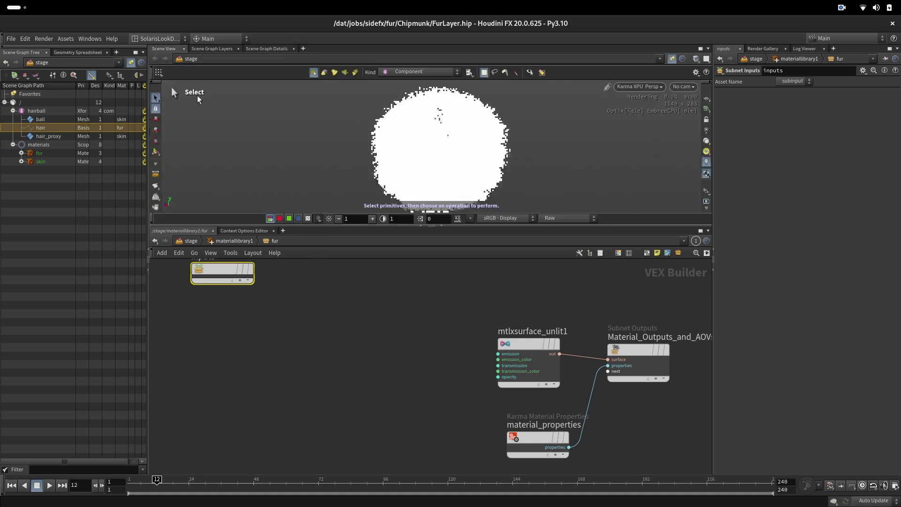
- Add a USD Prim Var Reader that reads the float curveu and connect its result to emission_color of mtlxsurface_unlit1
{"action": "left_click", "coordinate": [638, 86]}
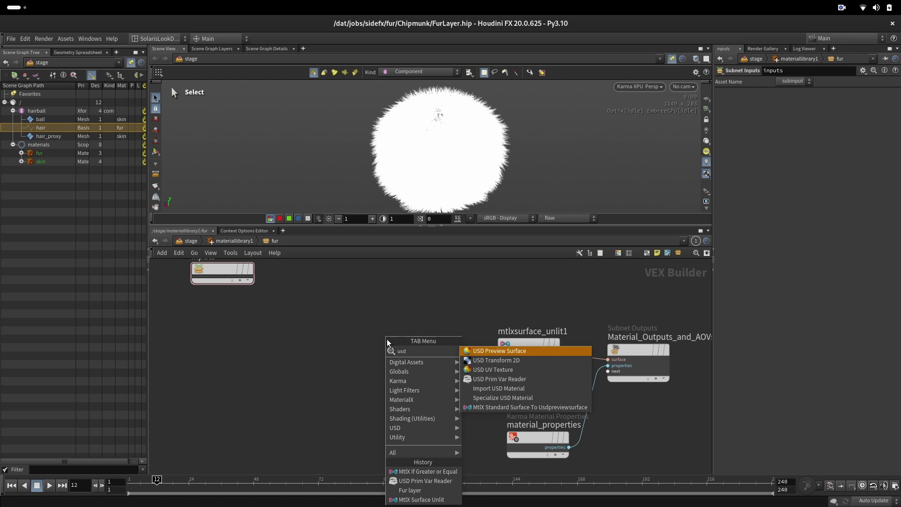
{"action": "left_click", "coordinate": [527, 361]}
{"action": "left_click", "coordinate": [373, 367]}
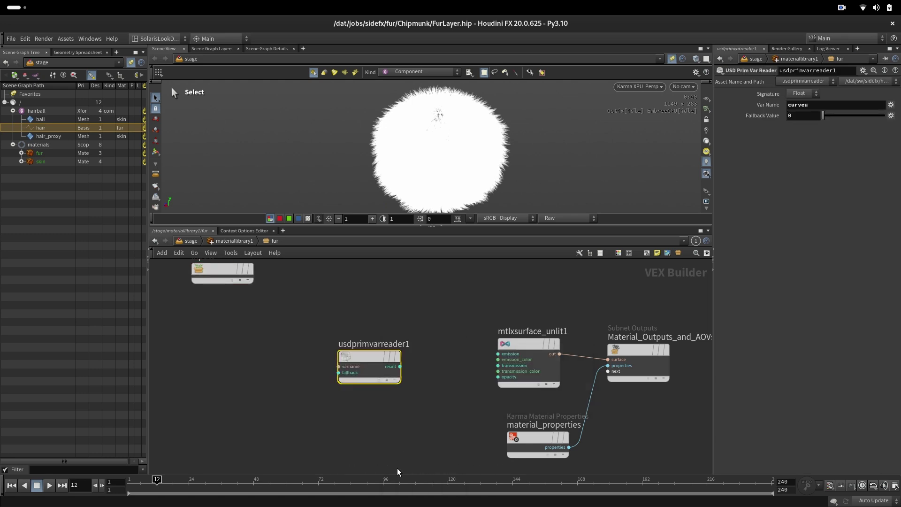
{"action": "left_click_drag", "start_coordinate": [400, 366], "coordinate": [498, 360]}
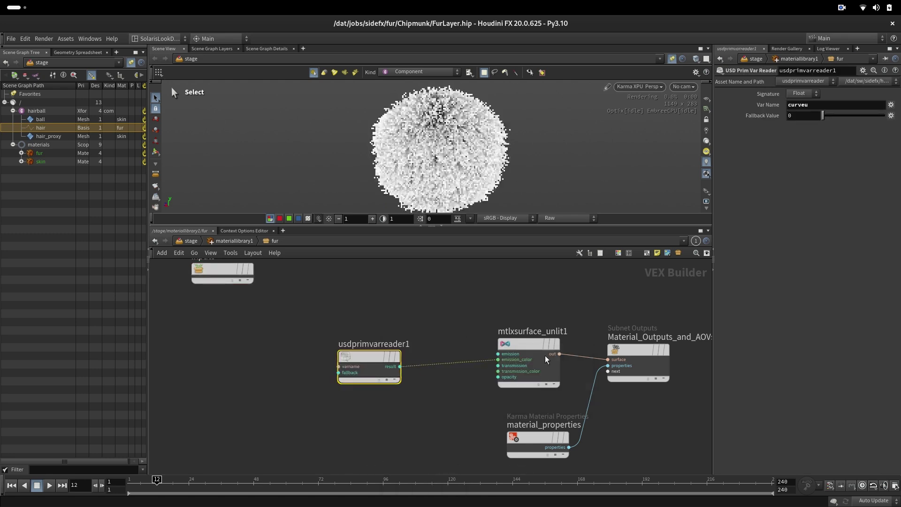
{"action": "key", "text": "Escape"}
- Insert an MtlX If Greater or Equal node into the connection between the prim var reader and emission_color
{"action": "scroll", "coordinate": [461, 124], "scroll_direction": "up", "scroll_amount": 5}
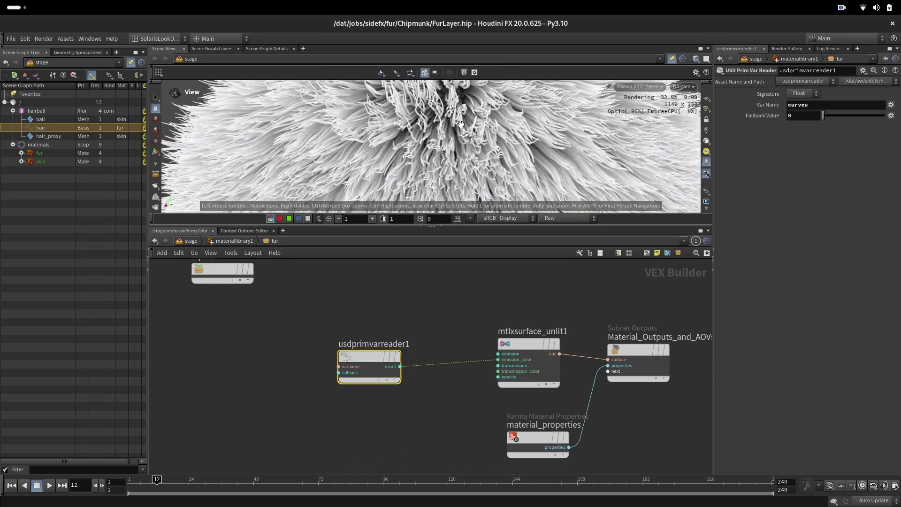
{"action": "right_click_drag", "start_coordinate": [462, 124], "coordinate": [439, 97]}
{"action": "left_click_drag", "start_coordinate": [439, 96], "coordinate": [387, 89]}
{"action": "right_click_drag", "start_coordinate": [388, 88], "coordinate": [385, 97]}
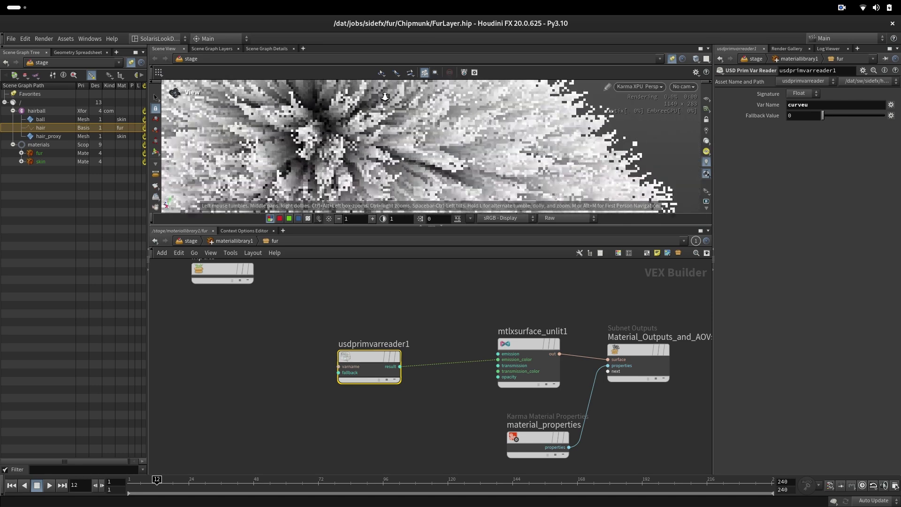
{"action": "key", "text": "s"}
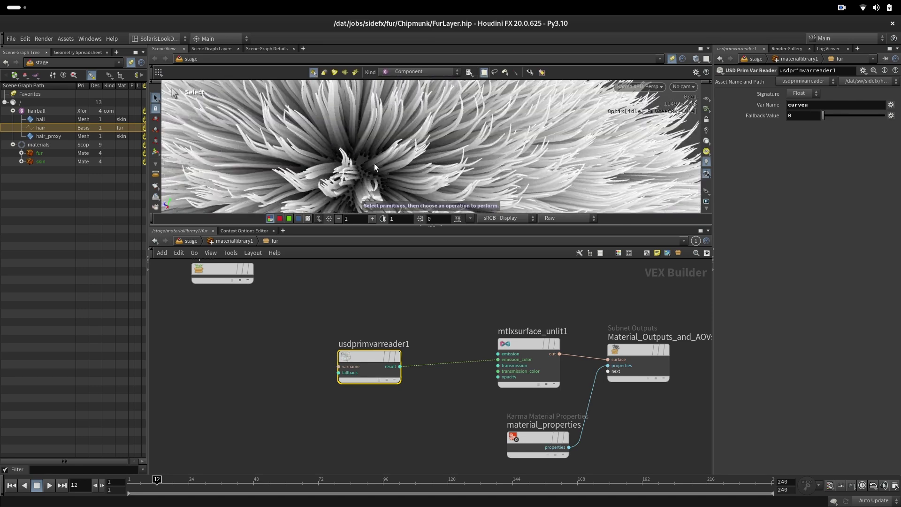
{"action": "key", "text": "Tab"}
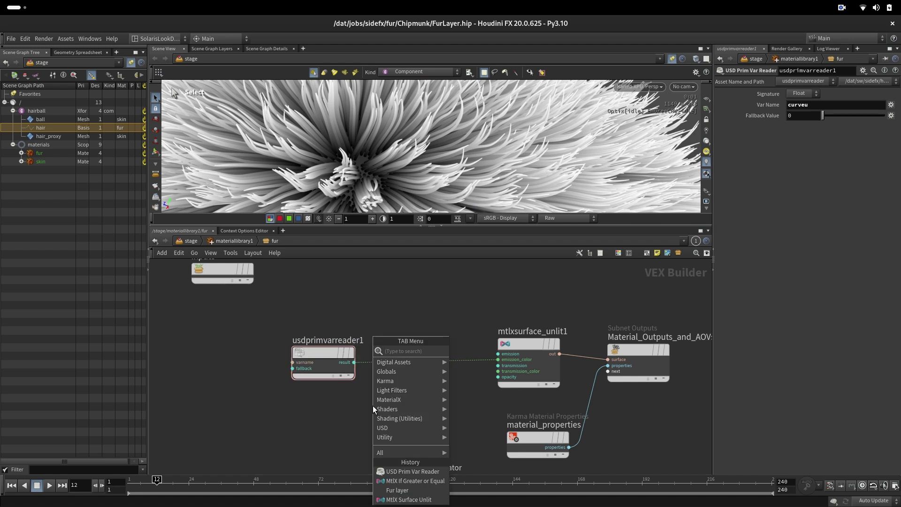
{"action": "key", "text": "Escape"}
{"action": "key", "text": "Tab"}
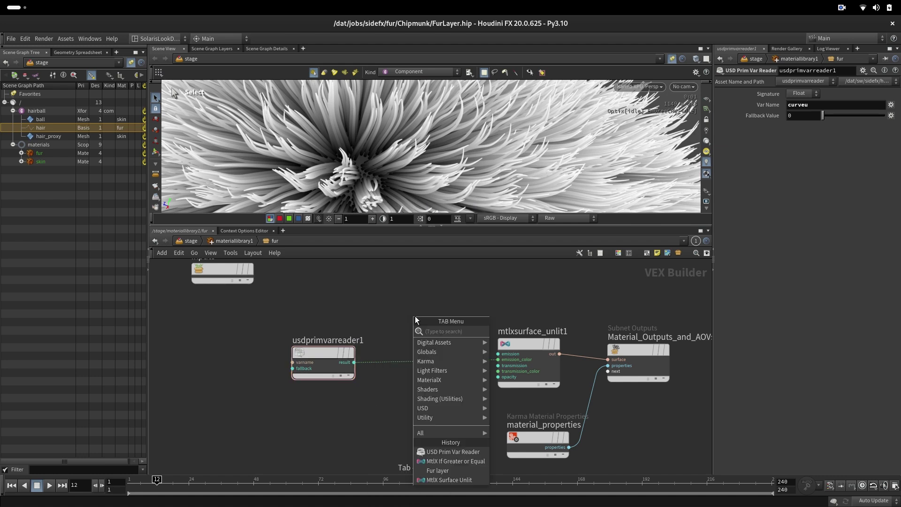
{"action": "type", "text": "ifgr"}
{"action": "left_click", "coordinate": [541, 342]}
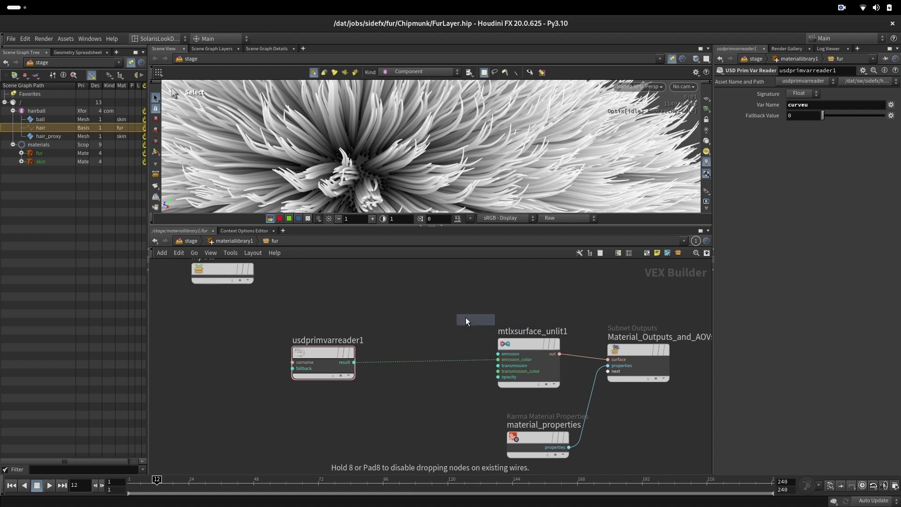
{"action": "left_click", "coordinate": [421, 364]}
- Set the If Greater or Equal node's Input 1 to 1 and its Value 2 threshold to 0.84
{"action": "scroll", "coordinate": [428, 387], "scroll_direction": "up", "scroll_amount": 3}
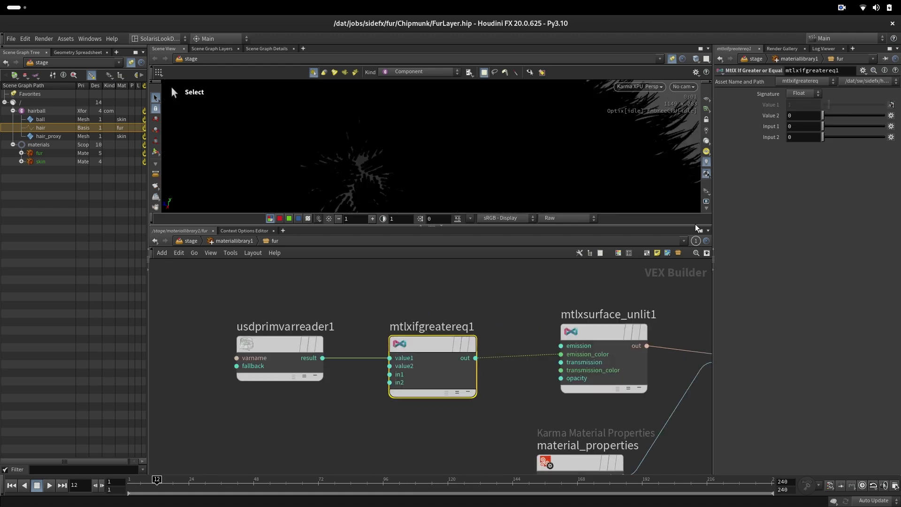
{"action": "left_click", "coordinate": [794, 127]}
{"action": "type", "text": "1"}
{"action": "key", "text": "Return"}
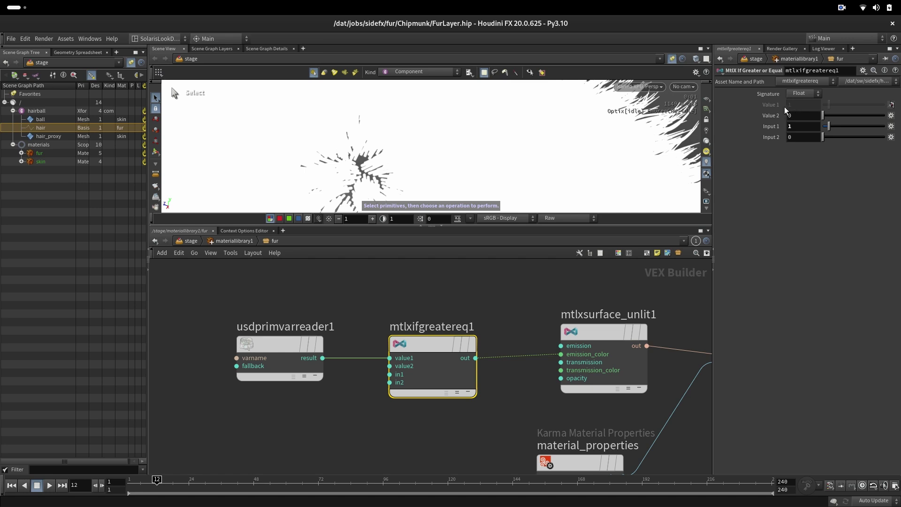
{"action": "double_click", "coordinate": [801, 126]}
{"action": "left_click_drag", "start_coordinate": [826, 117], "coordinate": [828, 117]}
{"action": "scroll", "coordinate": [464, 437], "scroll_direction": "down", "scroll_amount": 5}
{"action": "scroll", "coordinate": [444, 448], "scroll_direction": "up", "scroll_amount": 5}
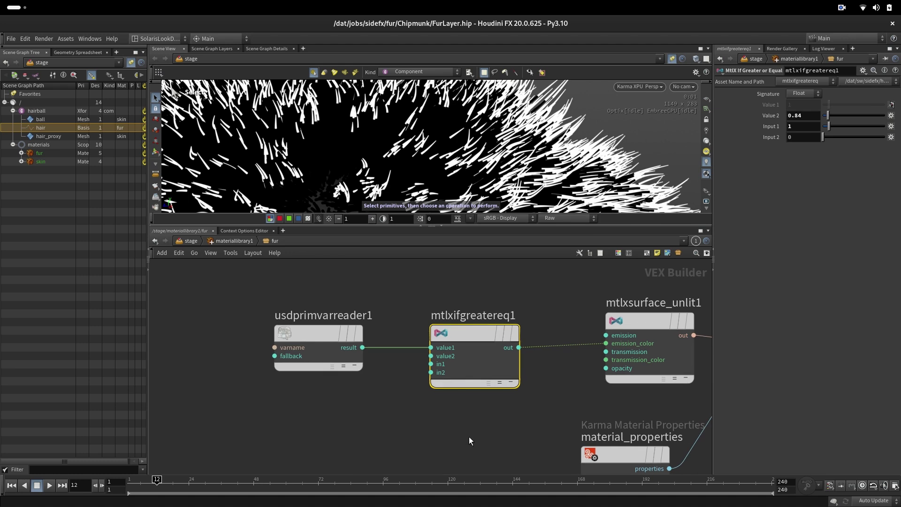
- Collapse the prim var reader and the If Greater or Equal node into a subnetwork and go inside it
{"action": "scroll", "coordinate": [469, 436], "scroll_direction": "down", "scroll_amount": 3}
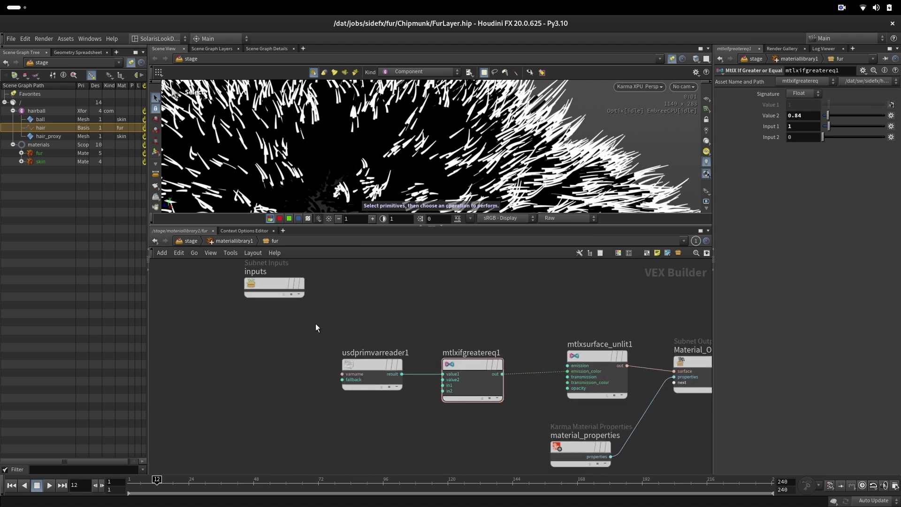
{"action": "left_click_drag", "start_coordinate": [303, 348], "coordinate": [474, 418]}
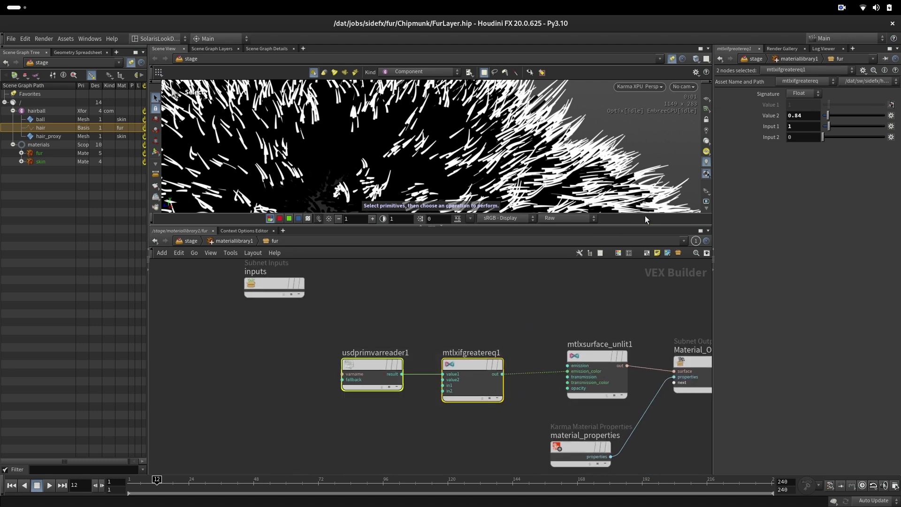
{"action": "left_click", "coordinate": [679, 253]}
{"action": "double_click", "coordinate": [491, 365]}
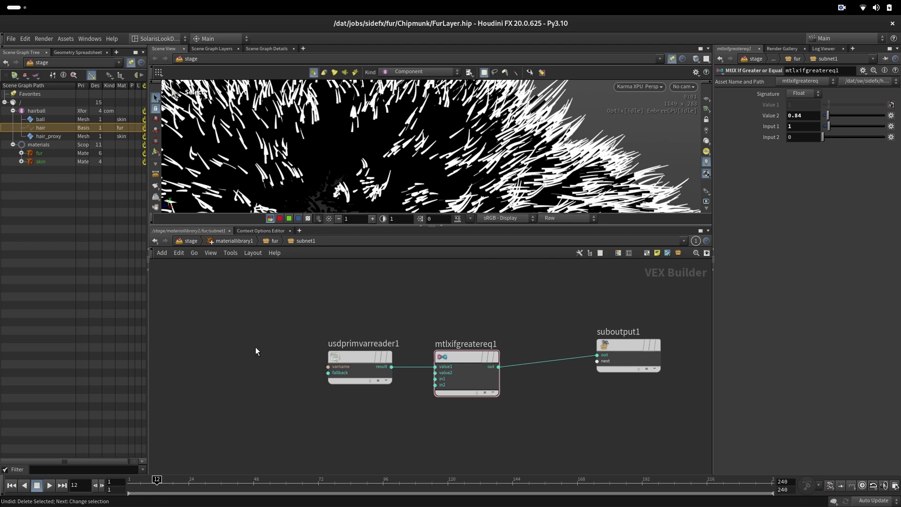
- Add a Subnet Input Connector named position, labelled Position, with a float default of 1
{"action": "left_click_drag", "start_coordinate": [353, 379], "coordinate": [319, 354]}
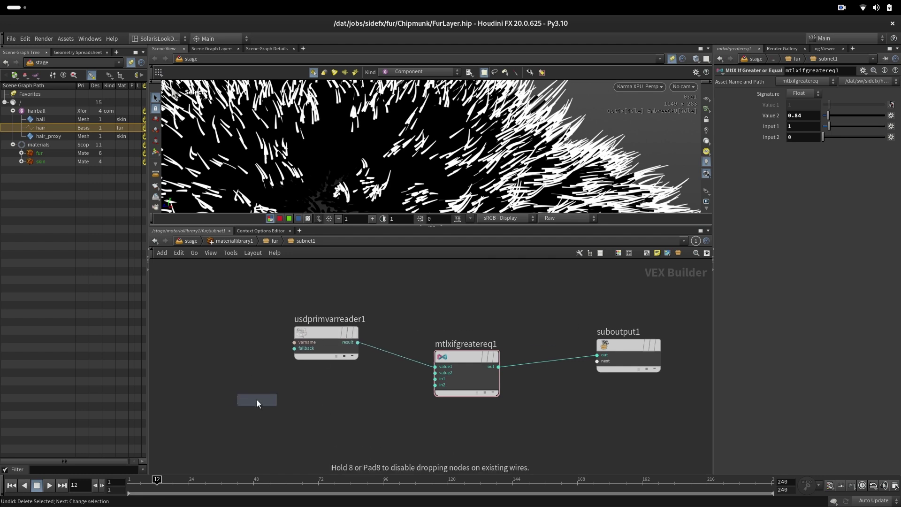
{"action": "key", "text": "ctrl+z"}
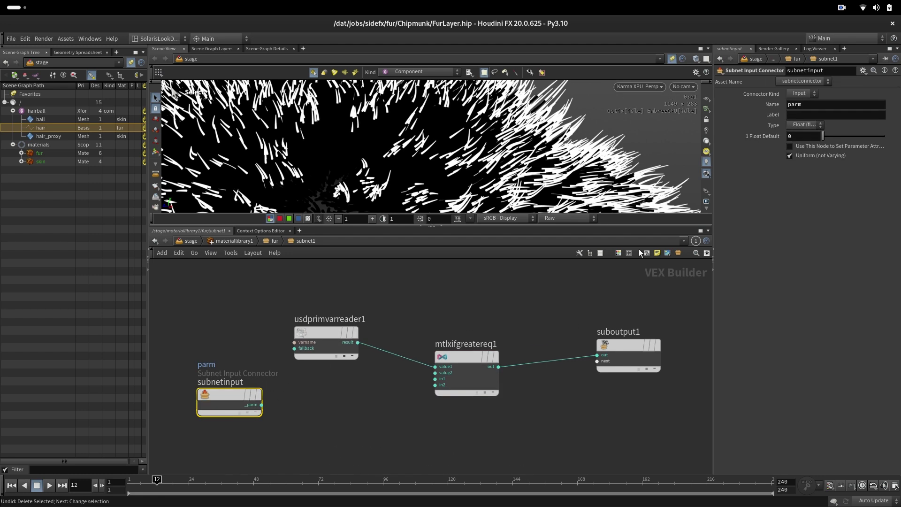
{"action": "double_click", "coordinate": [817, 105]}
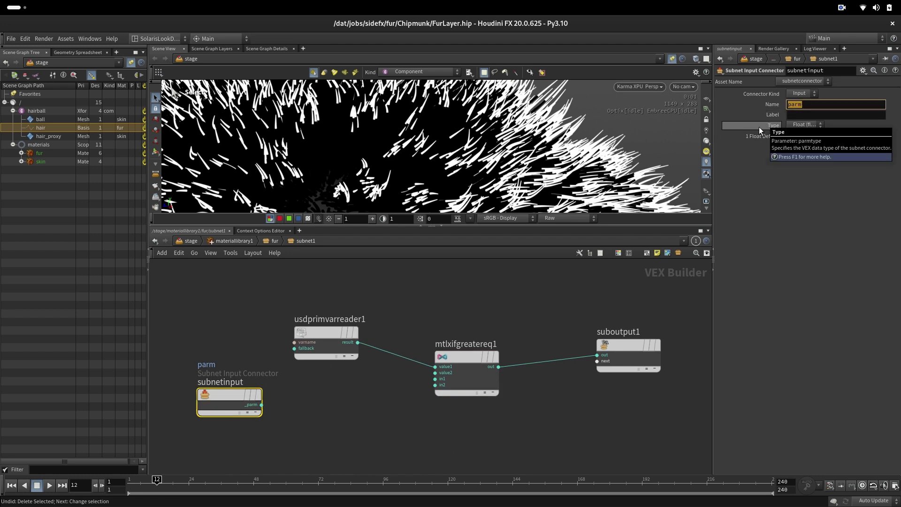
{"action": "type", "text": "position"}
{"action": "key", "text": "Return"}
{"action": "left_click", "coordinate": [805, 137]}
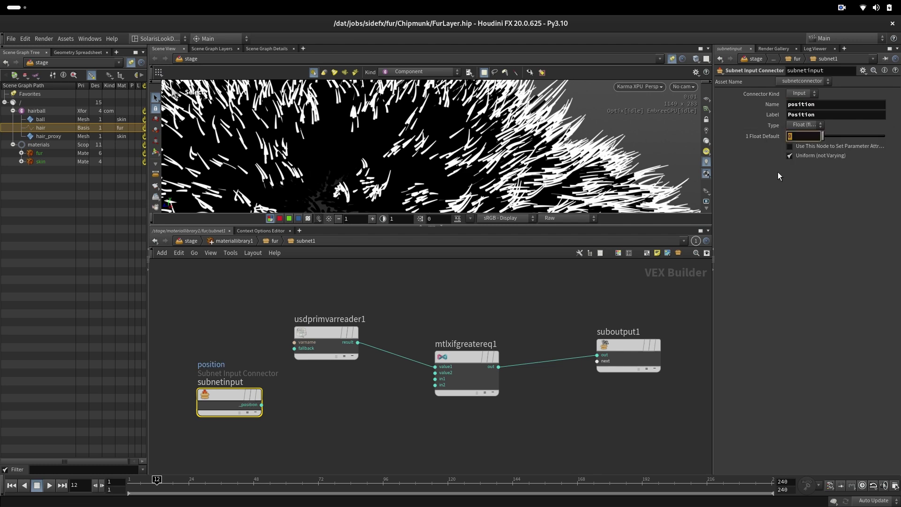
{"action": "type", "text": "1"}
{"action": "key", "text": "Return"}
- Colour the position input node yellow, connect it to value2 of mtlxifgreatereq1, and space out the prim var reader
{"action": "key", "text": "c"}
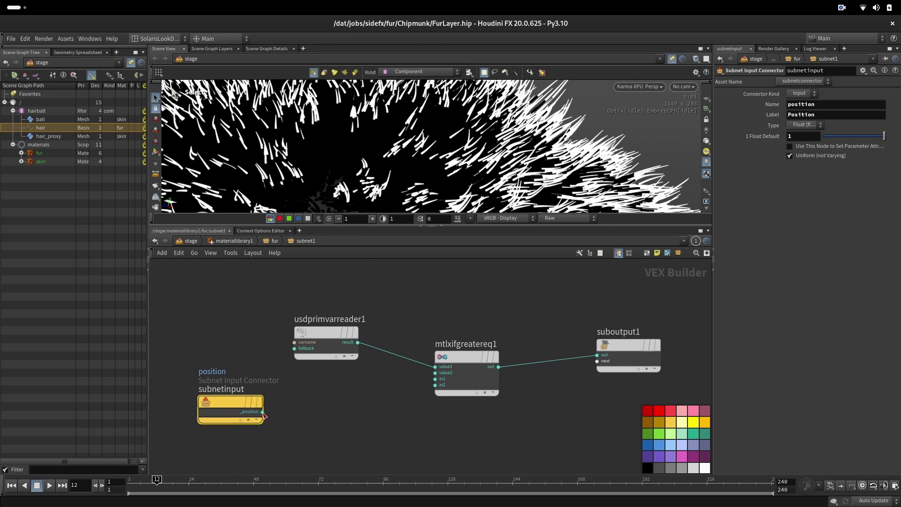
{"action": "left_click_drag", "start_coordinate": [263, 412], "coordinate": [435, 373]}
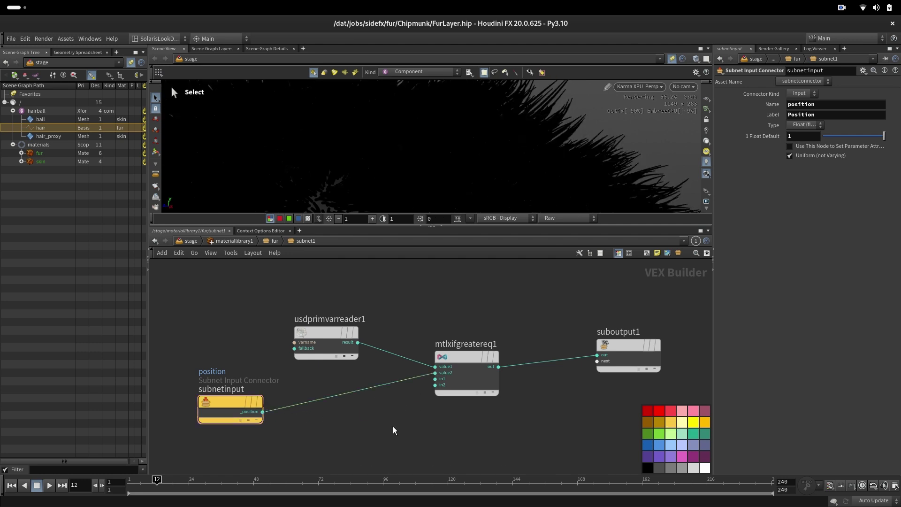
{"action": "mouse_move", "coordinate": [875, 140]}
{"action": "left_mouse_down"}
{"action": "mouse_move", "coordinate": [852, 139]}
{"action": "mouse_move", "coordinate": [885, 139]}
{"action": "left_mouse_up"}
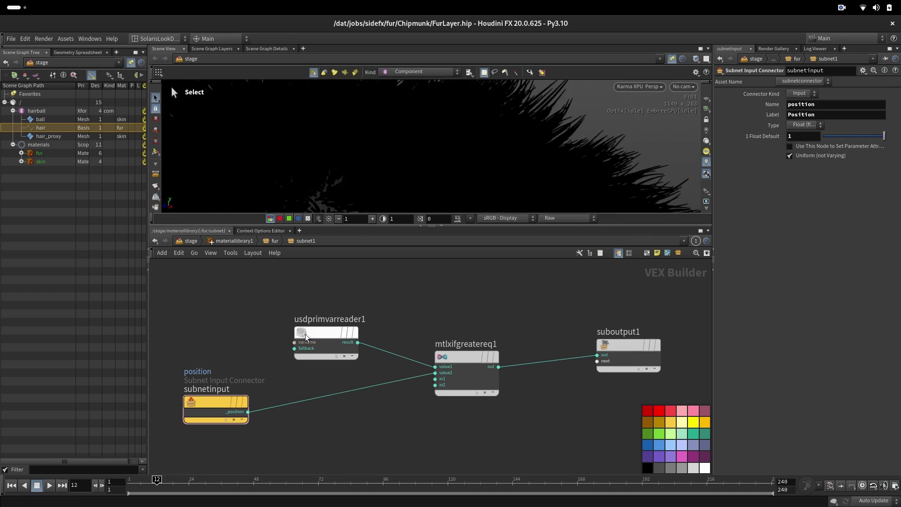
{"action": "left_click_drag", "start_coordinate": [306, 337], "coordinate": [201, 310]}
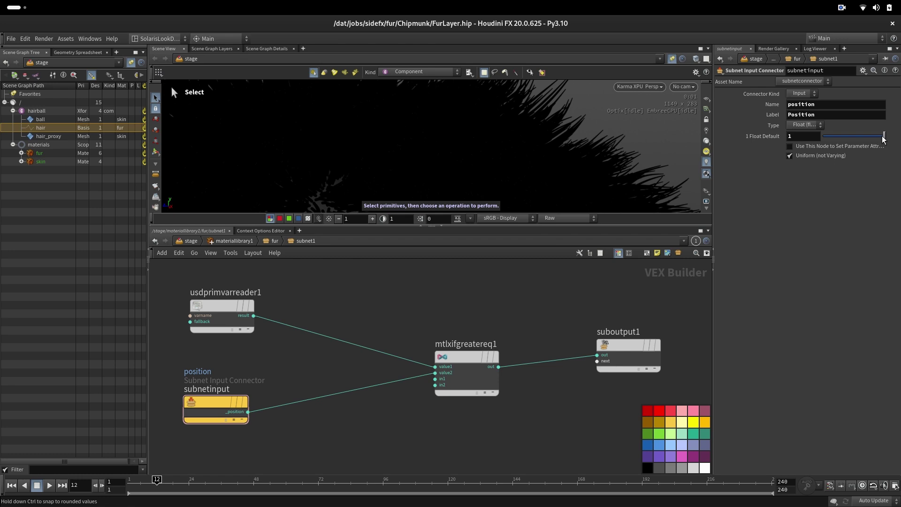
- Set the position input's float default to 0.10
{"action": "left_click_drag", "start_coordinate": [883, 139], "coordinate": [834, 136]}
{"action": "left_click_drag", "start_coordinate": [798, 136], "coordinate": [812, 137]}
{"action": "type", "text": "0.10"}
{"action": "key", "text": "Return"}
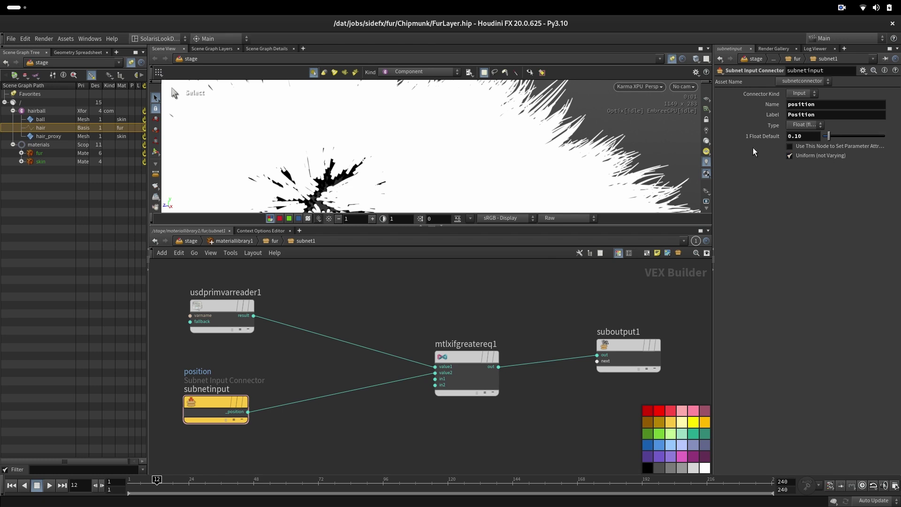
- Insert an MtlX Subtract node between position and value2, with position feeding in2 and Input 1 set to 1
{"action": "key", "text": "Tab"}
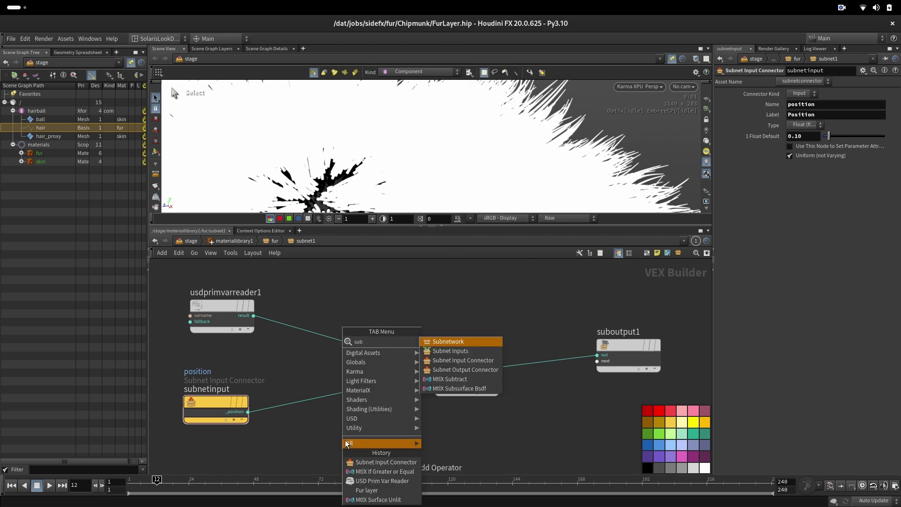
{"action": "type", "text": "sub"}
{"action": "key", "text": "Return"}
{"action": "left_click", "coordinate": [331, 404]}
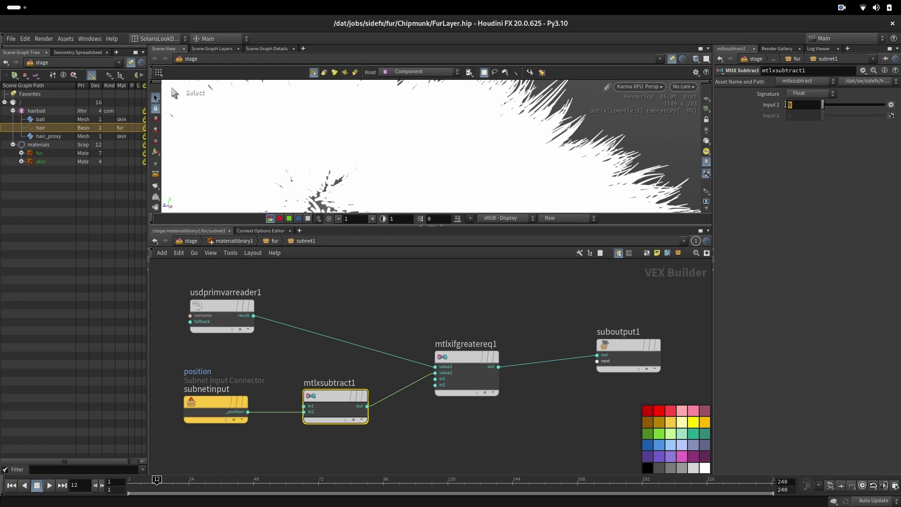
{"action": "type", "text": "1"}
{"action": "key", "text": "Return"}
{"action": "left_click_drag", "start_coordinate": [337, 391], "coordinate": [327, 395]}
- Try different defaults on the position input, leaving it at 0.237, and lay out the subnetwork's nodes automatically
{"action": "left_click", "coordinate": [218, 409]}
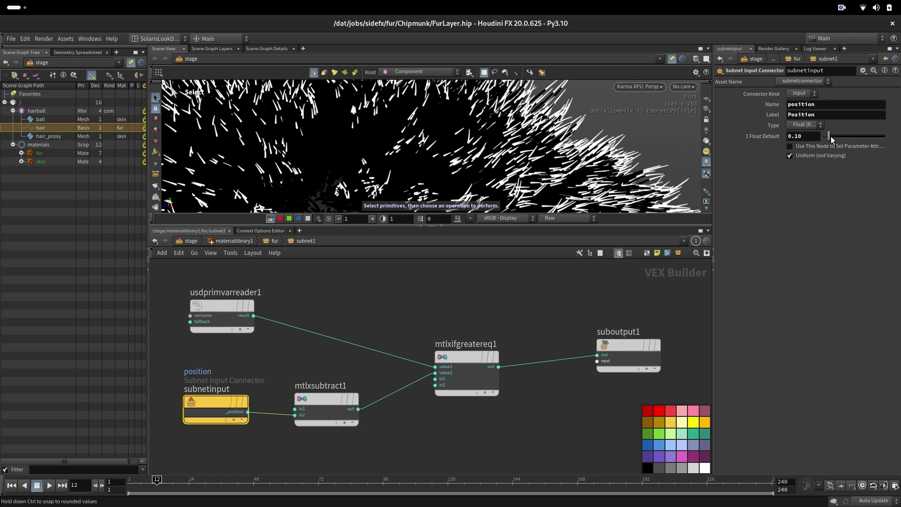
{"action": "left_click_drag", "start_coordinate": [830, 136], "coordinate": [886, 139]}
{"action": "key", "text": "l"}
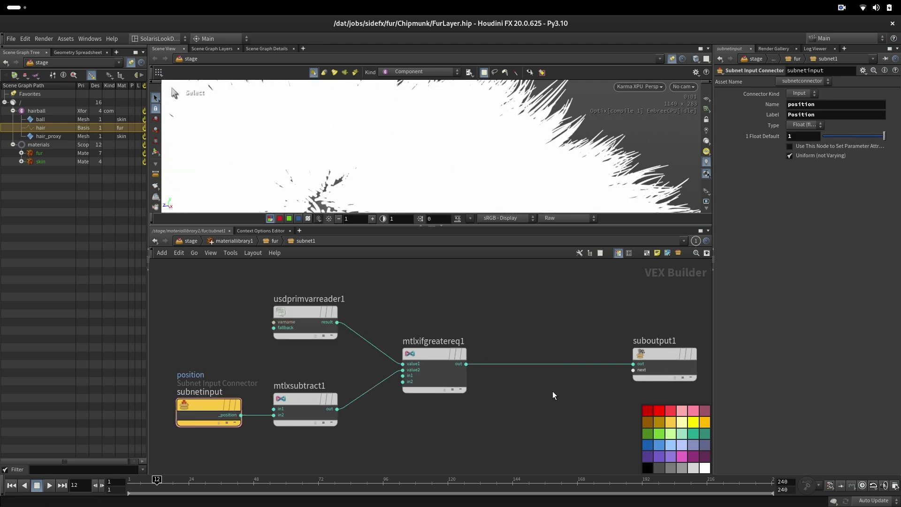
{"action": "middle_click_drag", "start_coordinate": [493, 433], "coordinate": [551, 386]}
{"action": "scroll", "coordinate": [544, 386], "scroll_direction": "down", "scroll_amount": 4}
{"action": "middle_click_drag", "start_coordinate": [490, 406], "coordinate": [433, 416]}
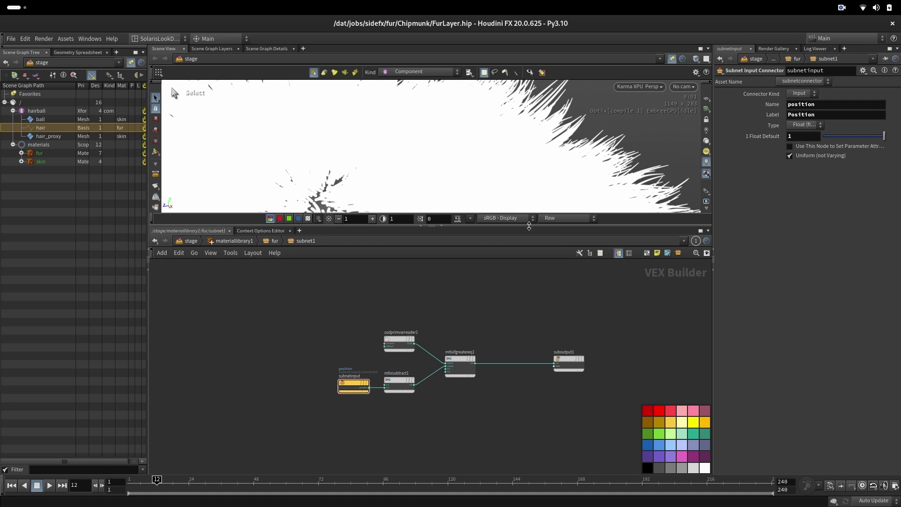
{"action": "key", "text": "ctrl+z"}
- Add an MtlX Range node below the If Greater or Equal node
{"action": "scroll", "coordinate": [432, 424], "scroll_direction": "up", "scroll_amount": 4}
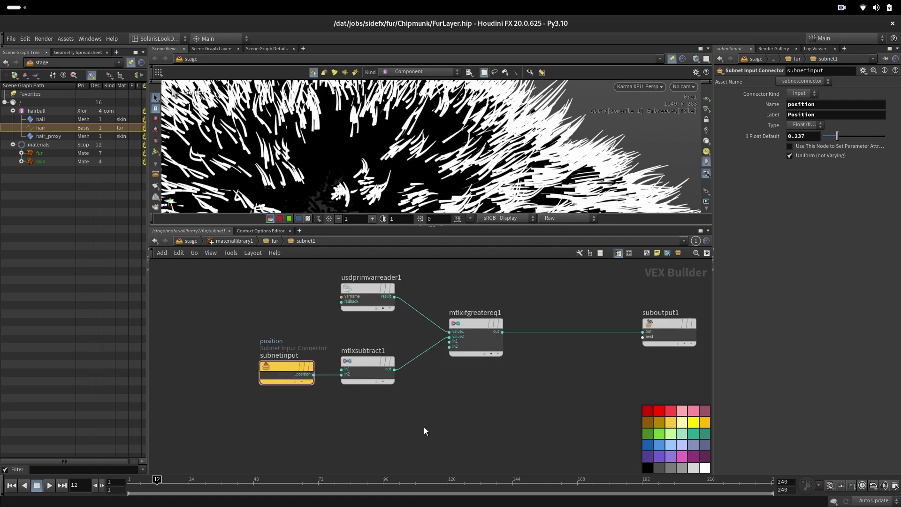
{"action": "key", "text": "Tab"}
{"action": "type", "text": "range"}
{"action": "key", "text": "Return"}
{"action": "left_click", "coordinate": [514, 416]}
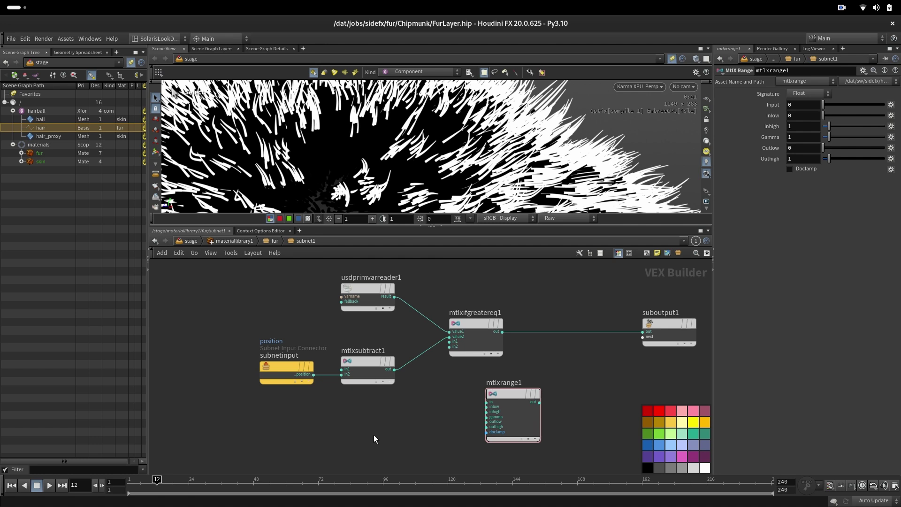
- Add a float subnet input connector with the name fallof and label Fallof below the position input
{"action": "key", "text": "Tab"}
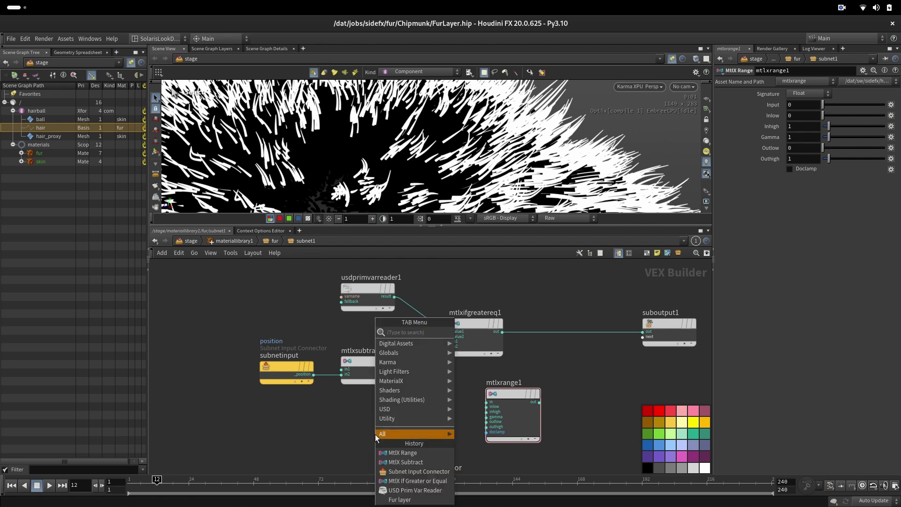
{"action": "double_click", "coordinate": [795, 104]}
{"action": "type", "text": "fallof"}
{"action": "key", "text": "Tab"}
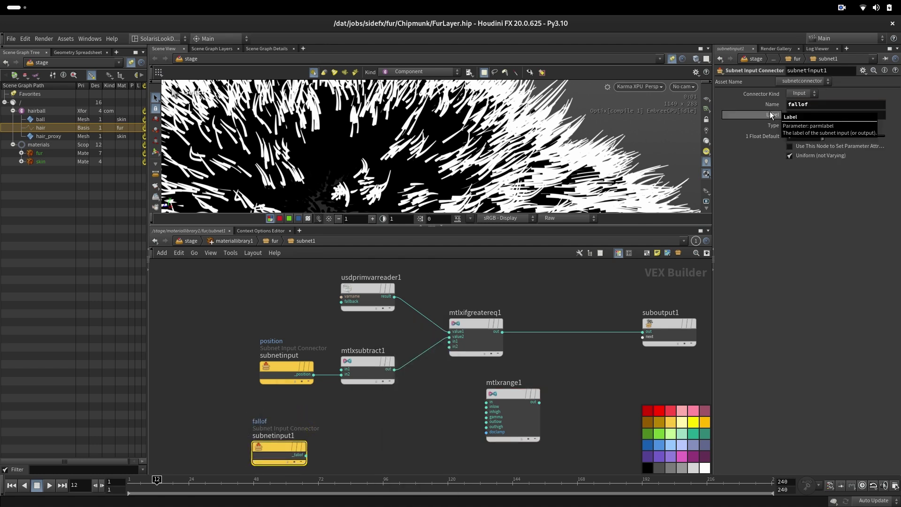
{"action": "type", "text": "Fallof"}
{"action": "key", "text": "Return"}
{"action": "left_click_drag", "start_coordinate": [514, 415], "coordinate": [516, 438]}
{"action": "middle_click_drag", "start_coordinate": [414, 423], "coordinate": [410, 403]}
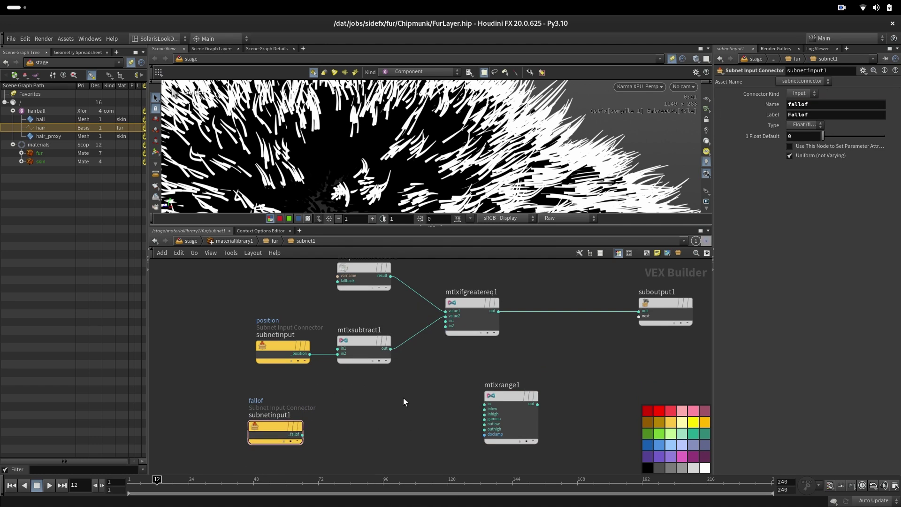
- Add an MtlX Subtract node and an MtlX Add node between the fallof input and the Range node
{"action": "key", "text": "Tab"}
{"action": "type", "text": "subt"}
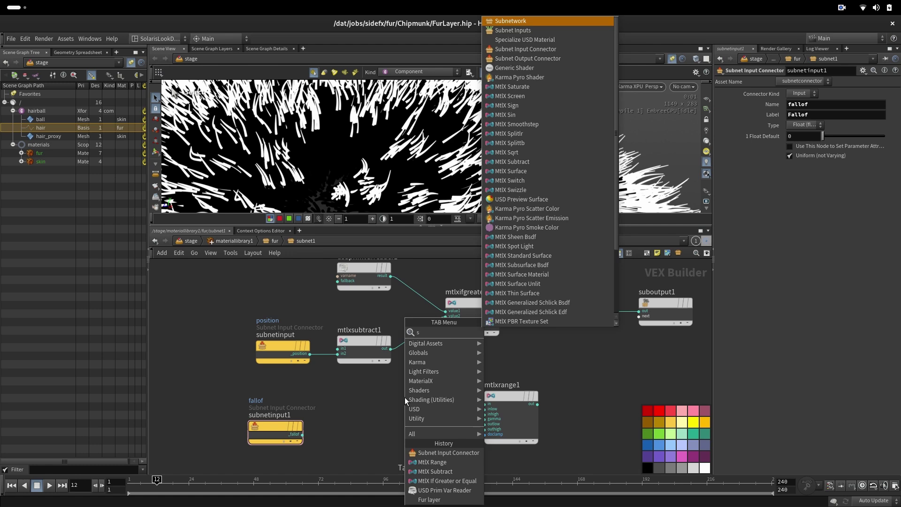
{"action": "key", "text": "Return"}
{"action": "left_click", "coordinate": [417, 407]}
{"action": "key", "text": "Tab"}
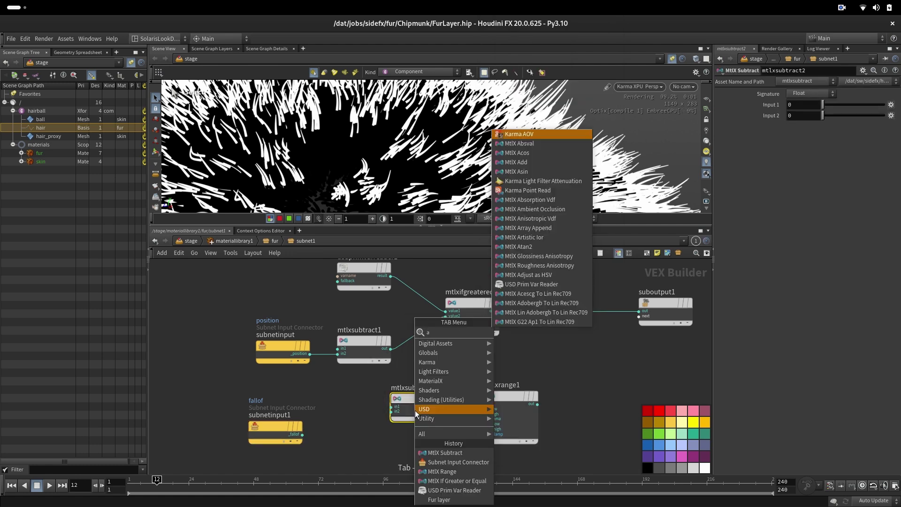
{"action": "type", "text": "add"}
{"action": "left_click", "coordinate": [516, 332]}
{"action": "left_click", "coordinate": [429, 396]}
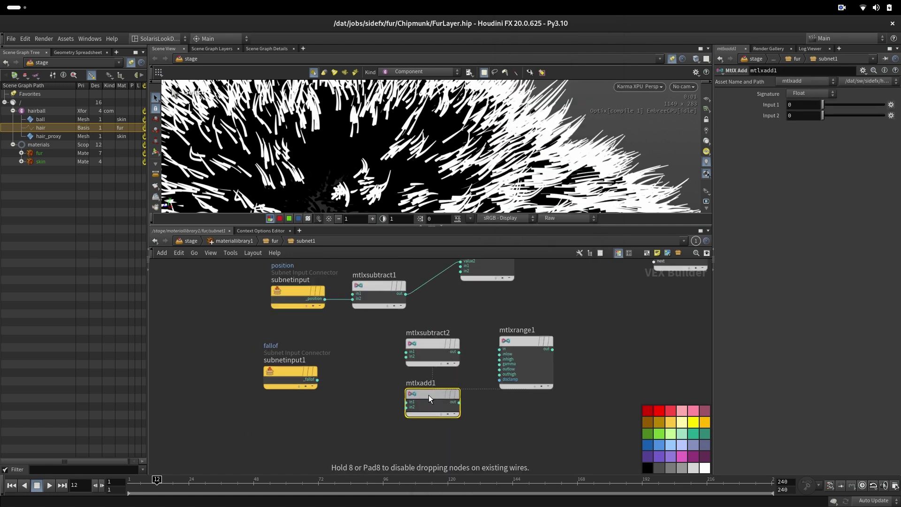
- Wire mtlxsubtract1 into in1 and fallof into in2 of the new Subtract and Add nodes, and set fallof's default to 0.084
{"action": "left_click_drag", "start_coordinate": [406, 294], "coordinate": [406, 353]}
{"action": "left_click_drag", "start_coordinate": [406, 295], "coordinate": [406, 402]}
{"action": "left_click_drag", "start_coordinate": [317, 380], "coordinate": [408, 352]}
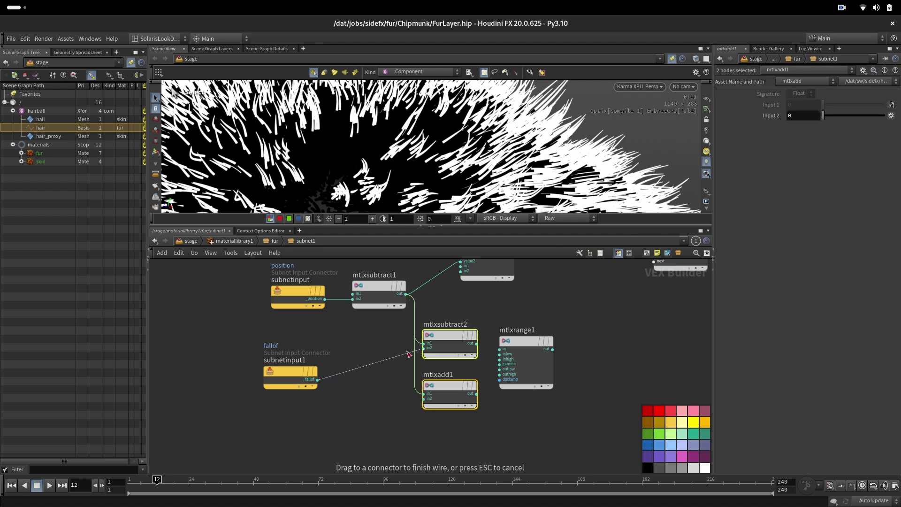
{"action": "left_click", "coordinate": [423, 348]}
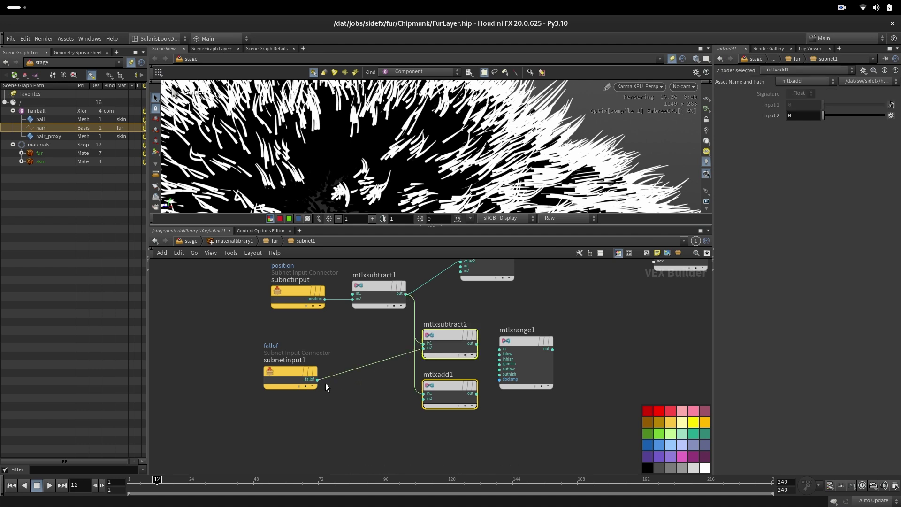
{"action": "left_click", "coordinate": [317, 379]}
{"action": "left_click", "coordinate": [424, 398]}
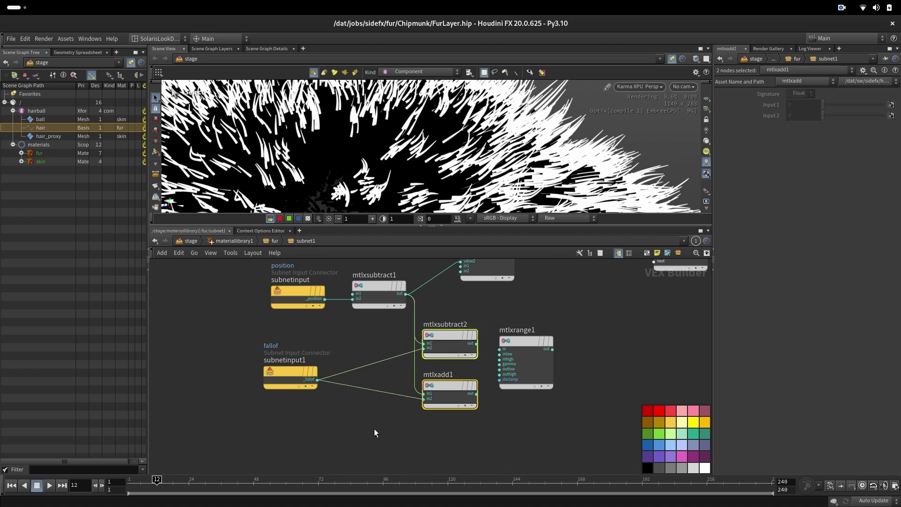
{"action": "left_click_drag", "start_coordinate": [285, 371], "coordinate": [294, 366]}
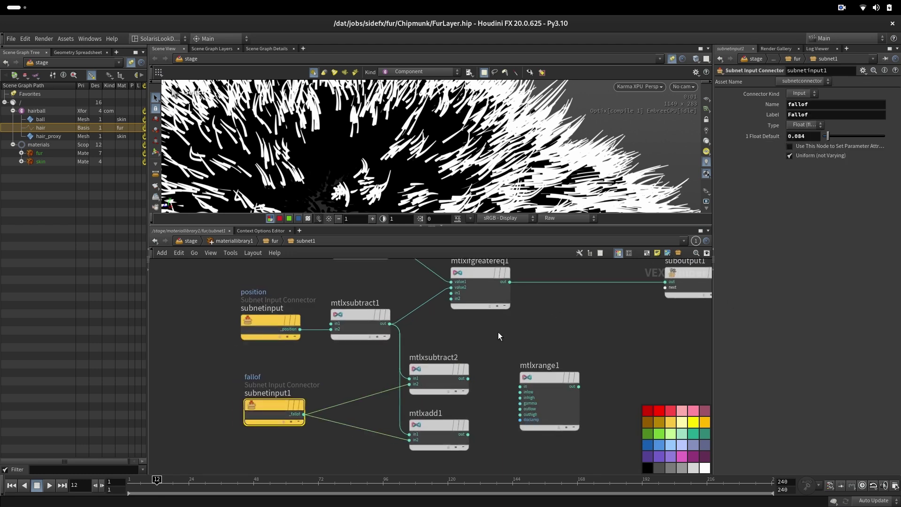
- Wire the primvar reader to the Range node's in, mtlxsubtract2 to inlow and mtlxadd1 to inhigh, and feed the Range output into suboutput1
{"action": "middle_click_drag", "start_coordinate": [498, 333], "coordinate": [505, 359]}
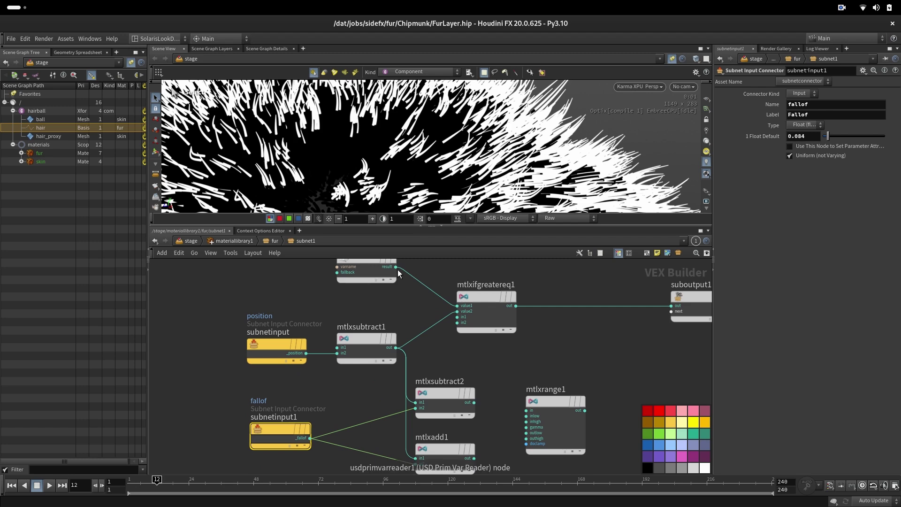
{"action": "left_click_drag", "start_coordinate": [396, 267], "coordinate": [520, 416]}
{"action": "scroll", "coordinate": [514, 422], "scroll_direction": "up", "scroll_amount": 4}
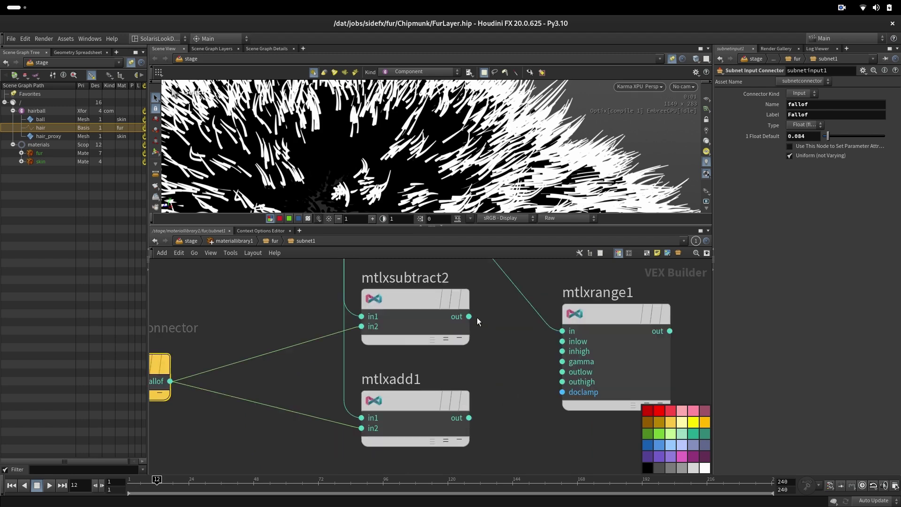
{"action": "left_click_drag", "start_coordinate": [469, 317], "coordinate": [552, 343]}
{"action": "left_click_drag", "start_coordinate": [469, 418], "coordinate": [562, 351]}
{"action": "scroll", "coordinate": [524, 406], "scroll_direction": "down", "scroll_amount": 4}
{"action": "left_click_drag", "start_coordinate": [518, 396], "coordinate": [595, 300]}
{"action": "left_click_drag", "start_coordinate": [435, 307], "coordinate": [456, 299]}
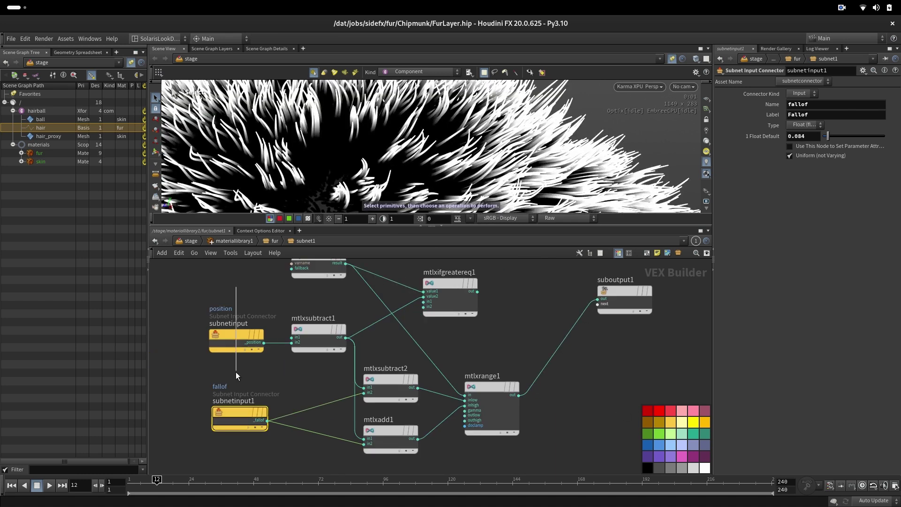
- Try different defaults on the position input and set the fallof input's default to 0.001
{"action": "left_click", "coordinate": [236, 338]}
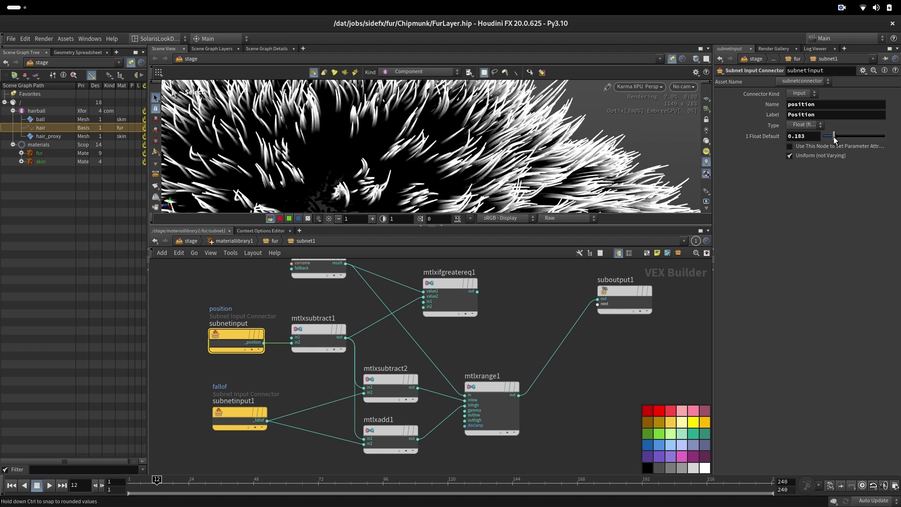
{"action": "left_click", "coordinate": [239, 413]}
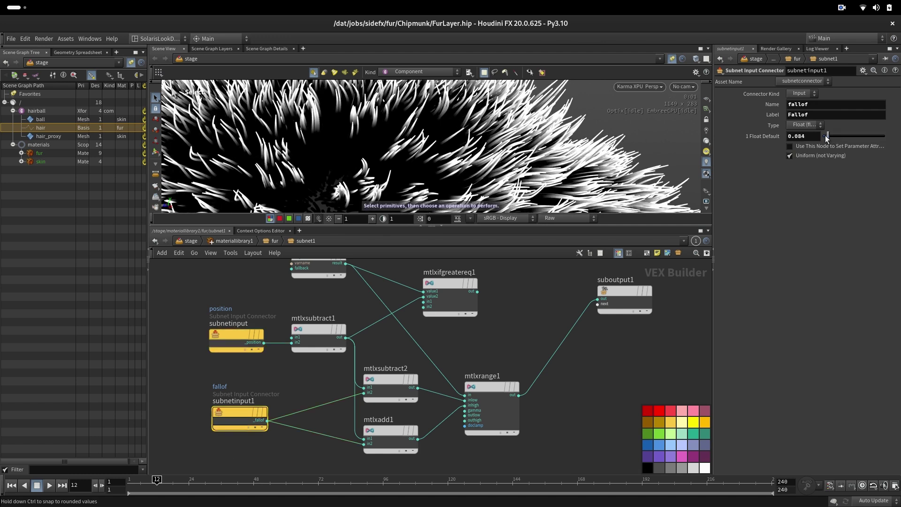
{"action": "left_click_drag", "start_coordinate": [828, 136], "coordinate": [827, 141]}
{"action": "left_click_drag", "start_coordinate": [825, 136], "coordinate": [808, 139]}
{"action": "type", "text": "1"}
{"action": "key", "text": "Return"}
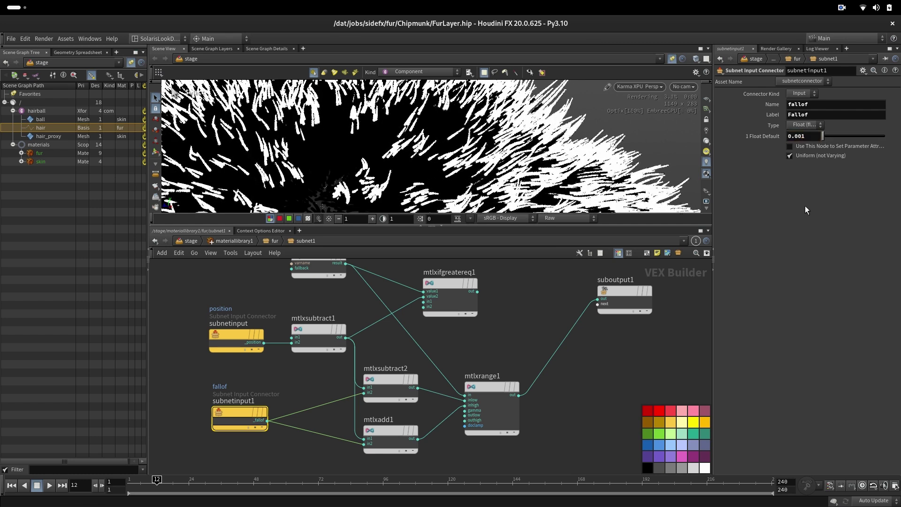
- Adjust the fur view and try a fallof default of 0.031
{"action": "key", "text": "Escape"}
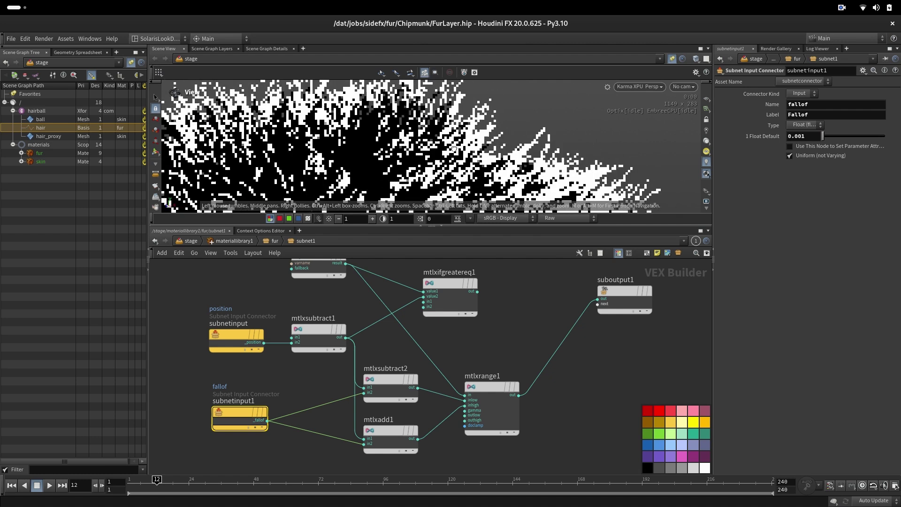
{"action": "key", "text": "s"}
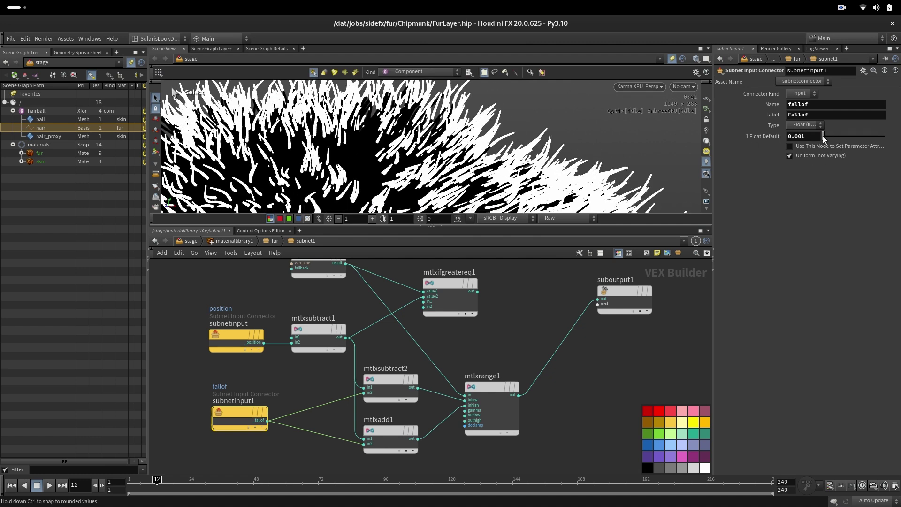
{"action": "left_click", "coordinate": [823, 135]}
{"action": "left_click_drag", "start_coordinate": [823, 136], "coordinate": [826, 137]}
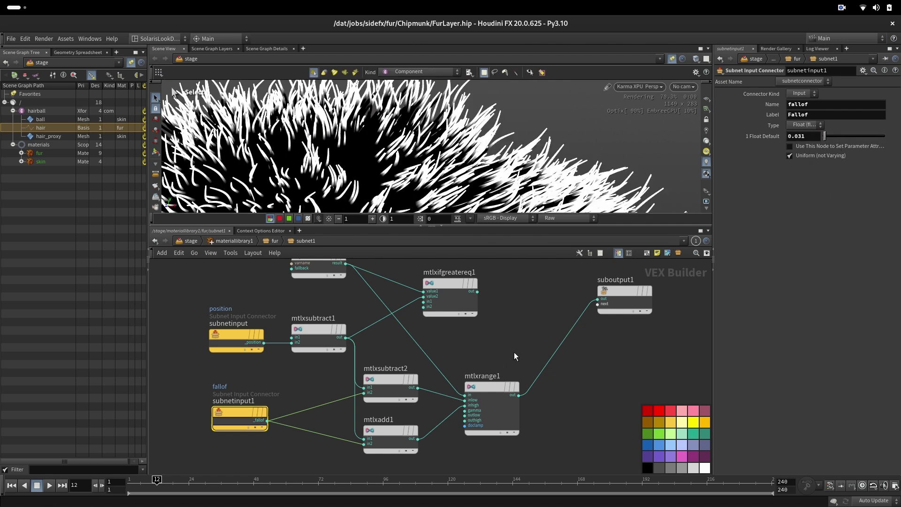
- Enable Doclamp on the Range node and space out the mtlxifgreatereq1 and suboutput1 nodes
{"action": "left_click", "coordinate": [492, 388]}
{"action": "left_click", "coordinate": [790, 169]}
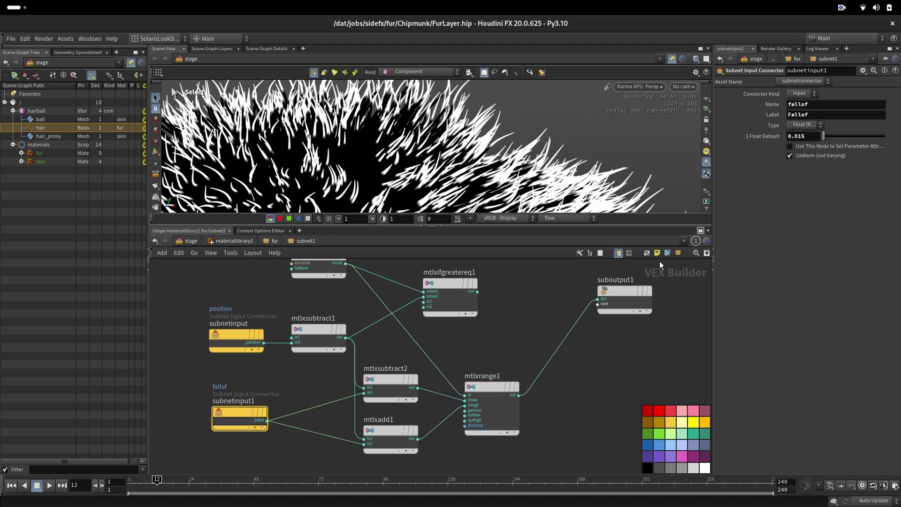
{"action": "left_click_drag", "start_coordinate": [444, 282], "coordinate": [490, 281]}
{"action": "left_click_drag", "start_coordinate": [623, 295], "coordinate": [677, 284]}
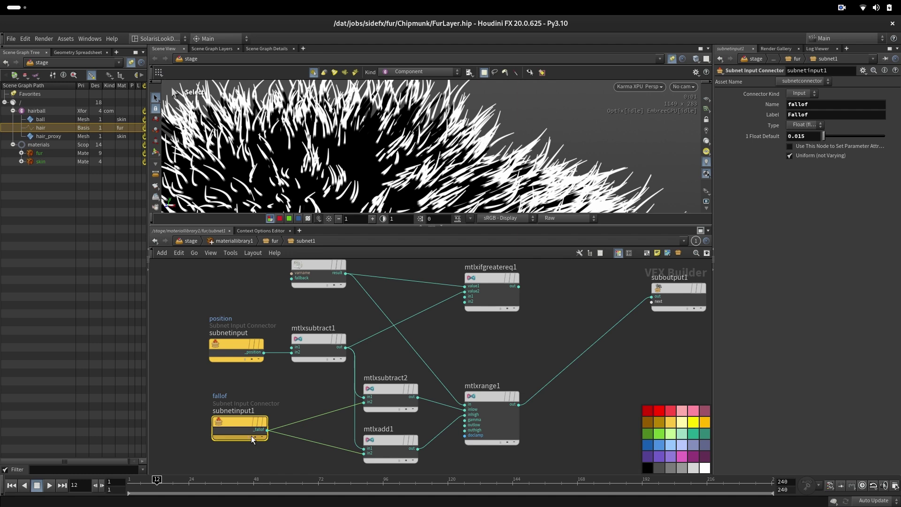
- Try feeding suboutput1 from mtlxifgreatereq1, restore the Range connection, and try a fallof default of 0.13
{"action": "left_click", "coordinate": [486, 291]}
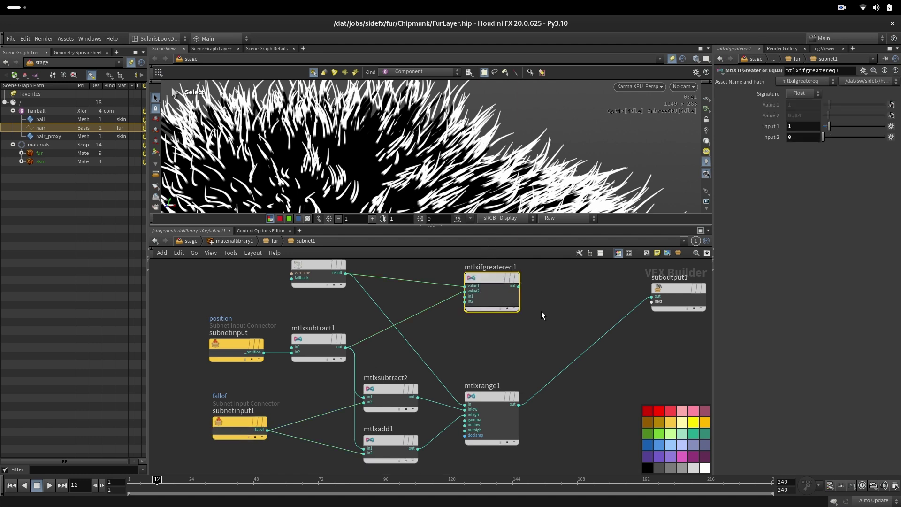
{"action": "left_click_drag", "start_coordinate": [519, 286], "coordinate": [652, 296]}
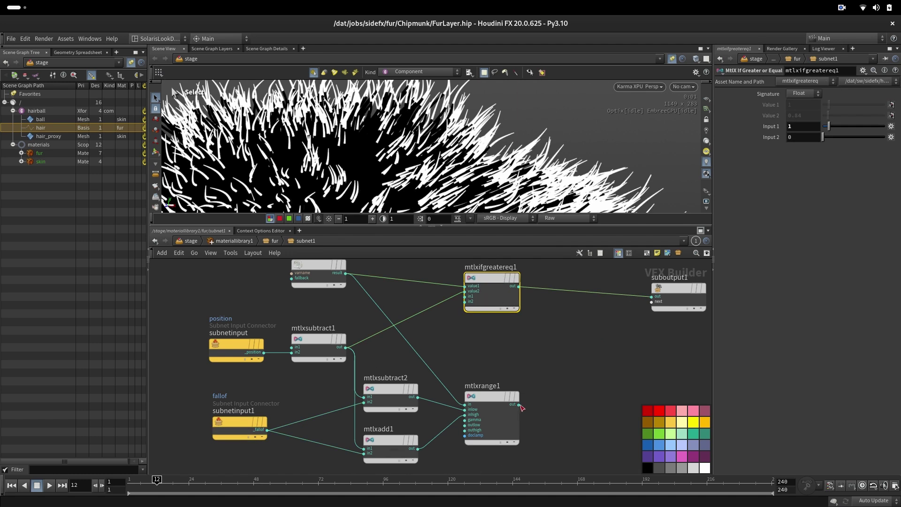
{"action": "left_click_drag", "start_coordinate": [519, 404], "coordinate": [651, 297]}
{"action": "left_click", "coordinate": [244, 425]}
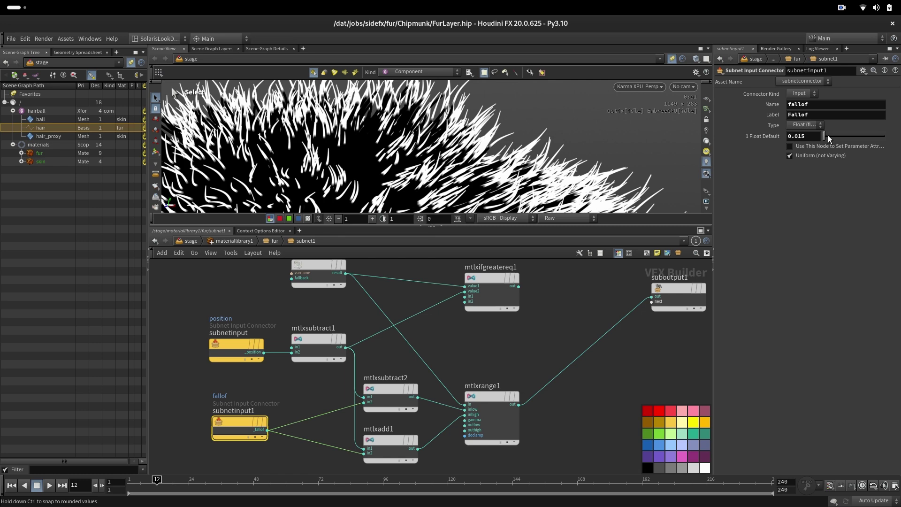
{"action": "left_click_drag", "start_coordinate": [828, 135], "coordinate": [834, 136]}
- Add an MtlX If Greater node below the Range node and wire the fallof input into its value1
{"action": "key", "text": "Tab"}
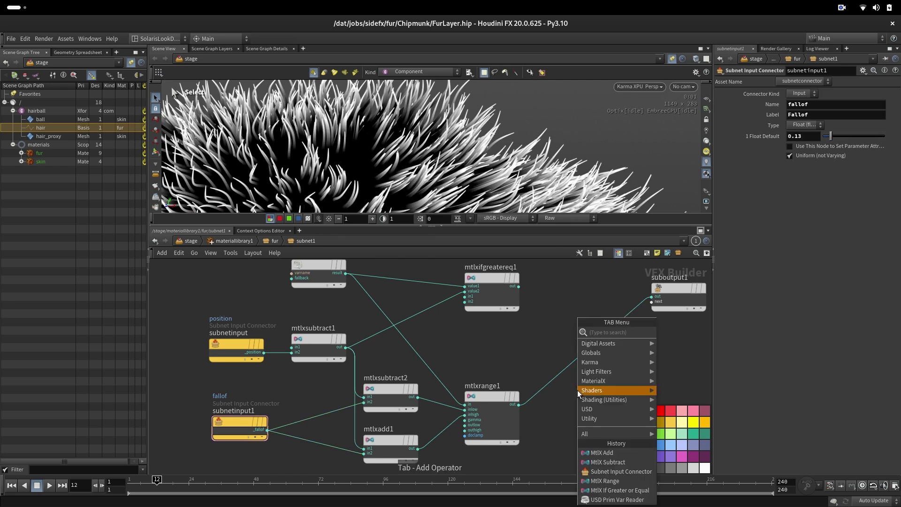
{"action": "type", "text": "ifgr"}
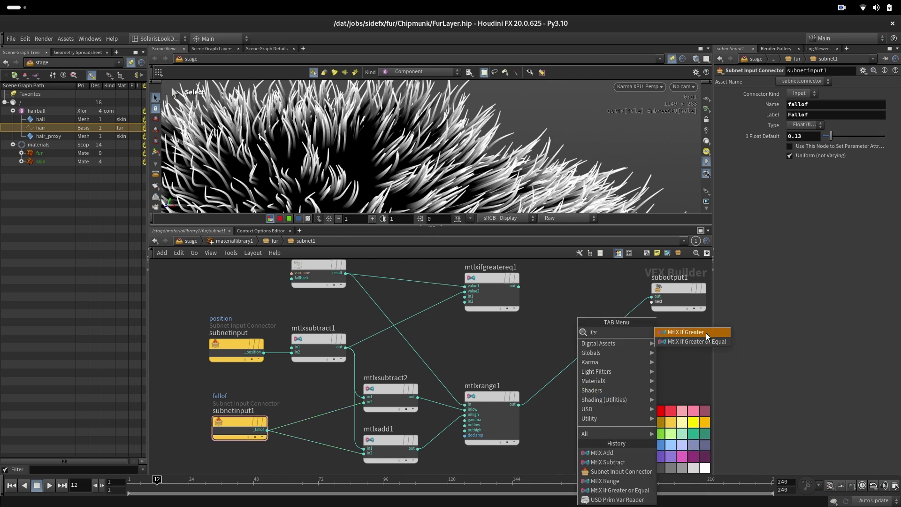
{"action": "left_click", "coordinate": [687, 332]}
{"action": "left_click", "coordinate": [570, 331]}
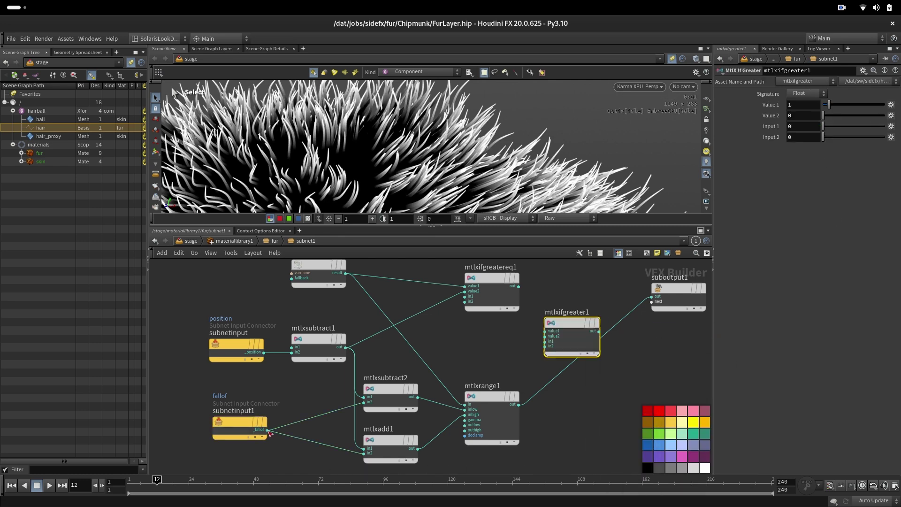
{"action": "left_click_drag", "start_coordinate": [269, 431], "coordinate": [568, 439]}
{"action": "middle_click_drag", "start_coordinate": [558, 377], "coordinate": [557, 293]}
{"action": "left_click_drag", "start_coordinate": [563, 349], "coordinate": [580, 373]}
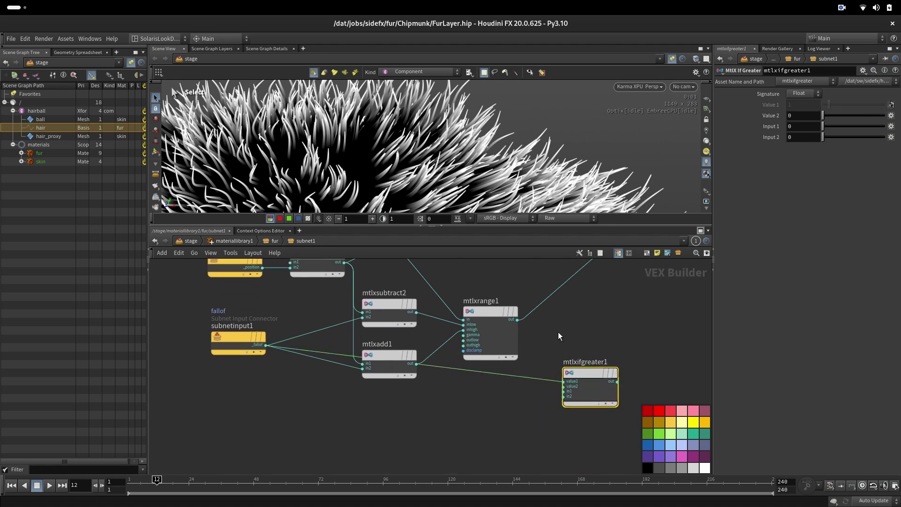
- Wire mtlxifgreatereq1 into in2 and mtlxrange1 into in1 of the If Greater node, and feed its output into suboutput1
{"action": "middle_click_drag", "start_coordinate": [559, 332], "coordinate": [539, 390]}
{"action": "left_click", "coordinate": [499, 260]}
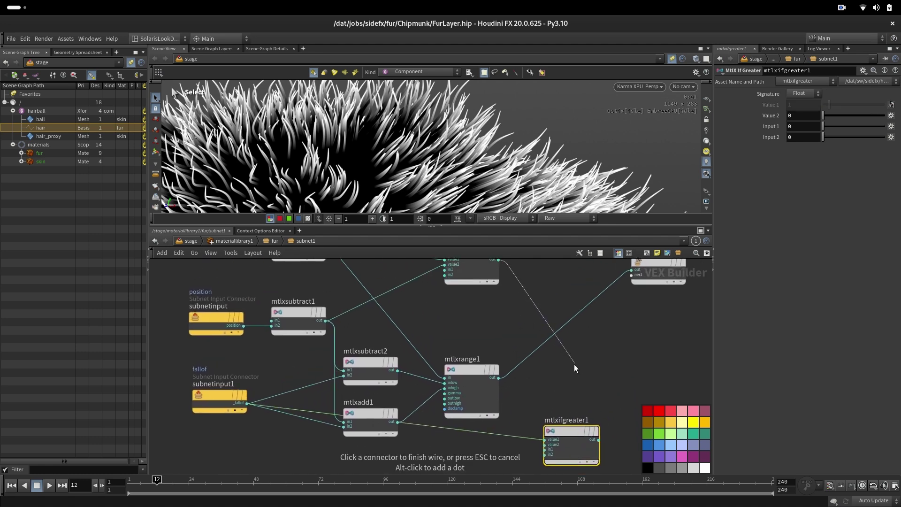
{"action": "left_click", "coordinate": [544, 454]}
{"action": "middle_click_drag", "start_coordinate": [545, 454], "coordinate": [530, 402]}
{"action": "scroll", "coordinate": [484, 328], "scroll_direction": "up", "scroll_amount": 1}
{"action": "left_click", "coordinate": [485, 326]}
{"action": "left_click", "coordinate": [534, 402]}
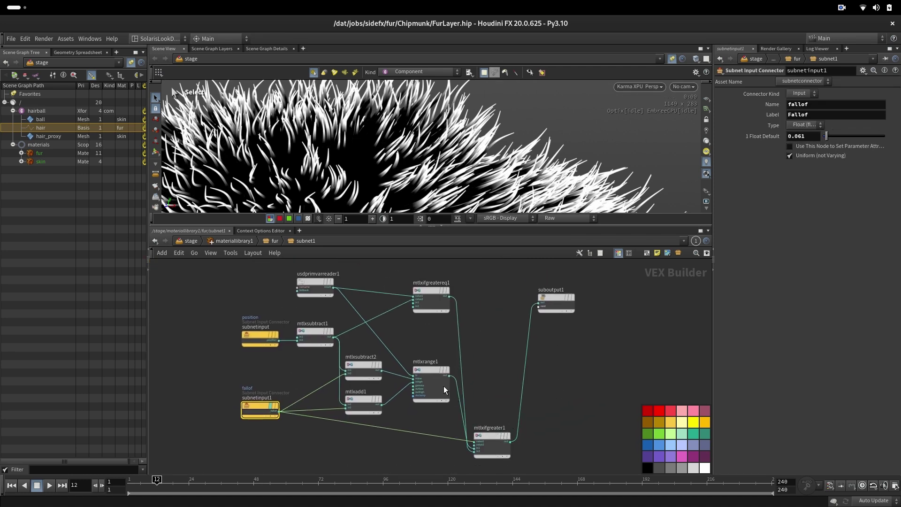
- Set the position input's default to 0.305 and the fallof input's default to 0
{"action": "left_click", "coordinate": [246, 339]}
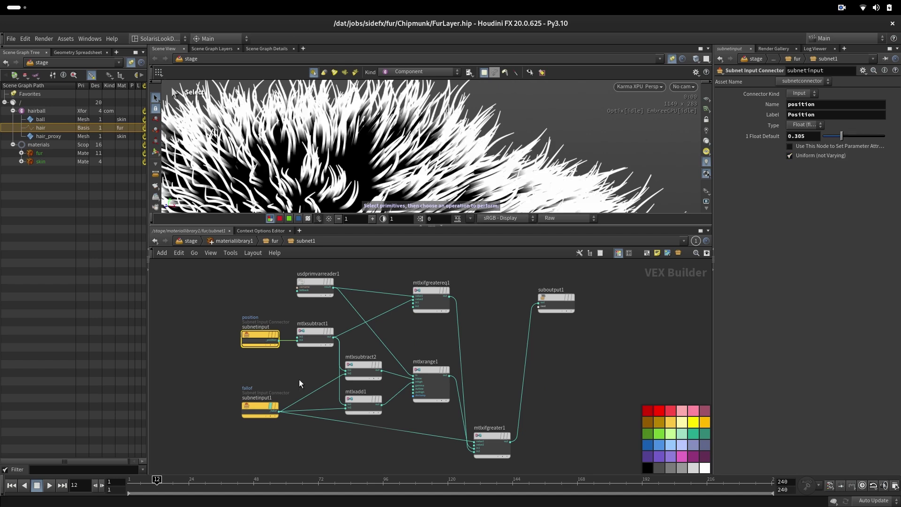
{"action": "left_click", "coordinate": [266, 408]}
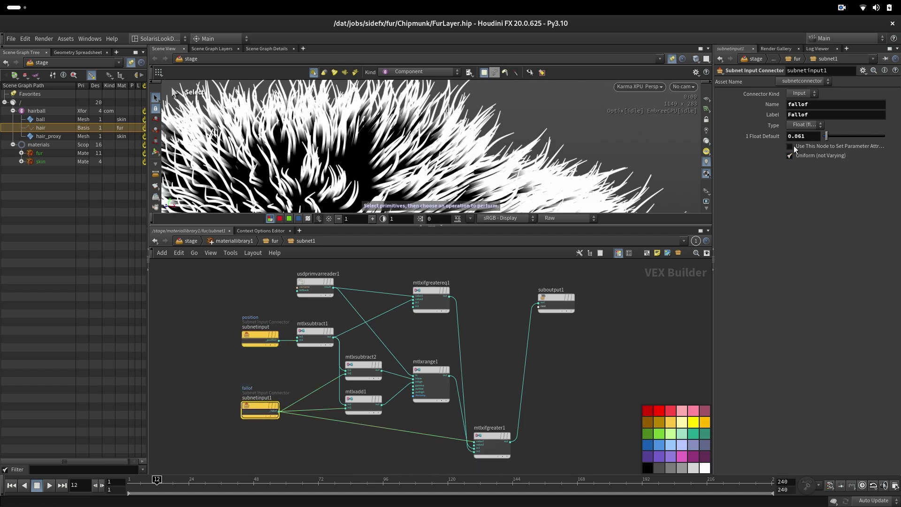
{"action": "left_click_drag", "start_coordinate": [826, 137], "coordinate": [823, 136]}
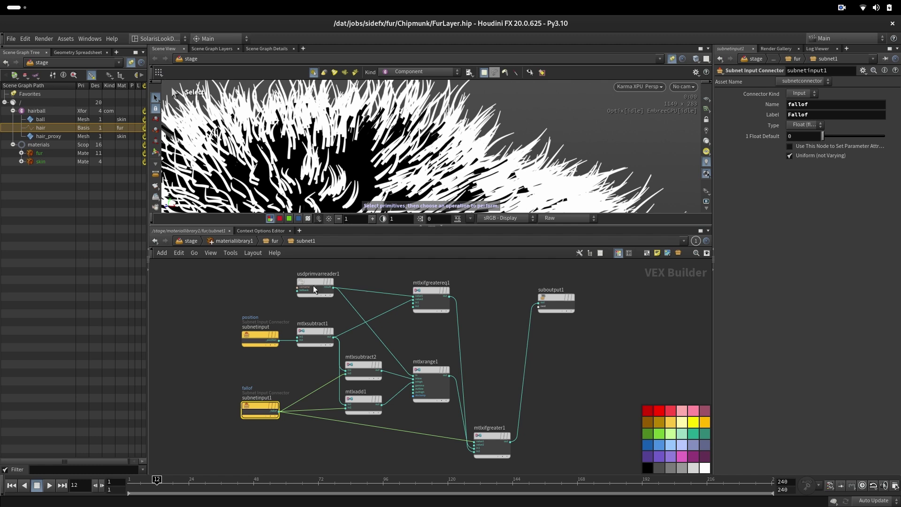
- Select the nodes of the hard-cutoff branch: primvar reader, position input, mtlxsubtract1 and mtlxifgreatereq1
{"action": "left_click_drag", "start_coordinate": [337, 286], "coordinate": [475, 316]}
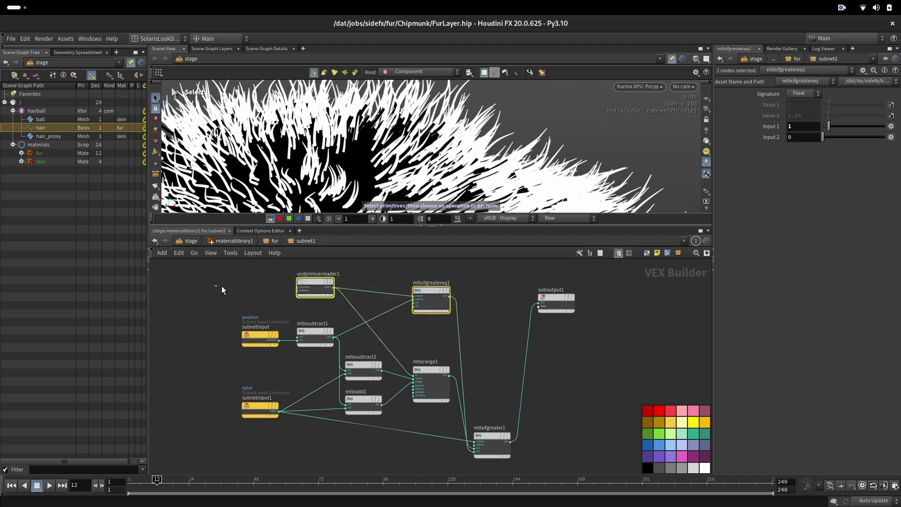
{"action": "left_click_drag", "start_coordinate": [222, 286], "coordinate": [472, 350]}
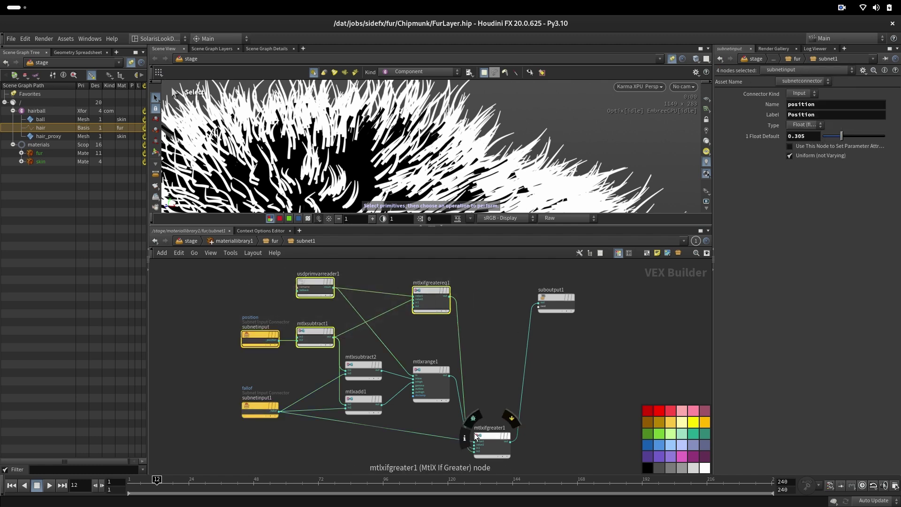
- Set the fallof input's default to 0.122
{"action": "left_click_drag", "start_coordinate": [198, 386], "coordinate": [281, 449]}
{"action": "left_click_drag", "start_coordinate": [825, 137], "coordinate": [830, 137]}
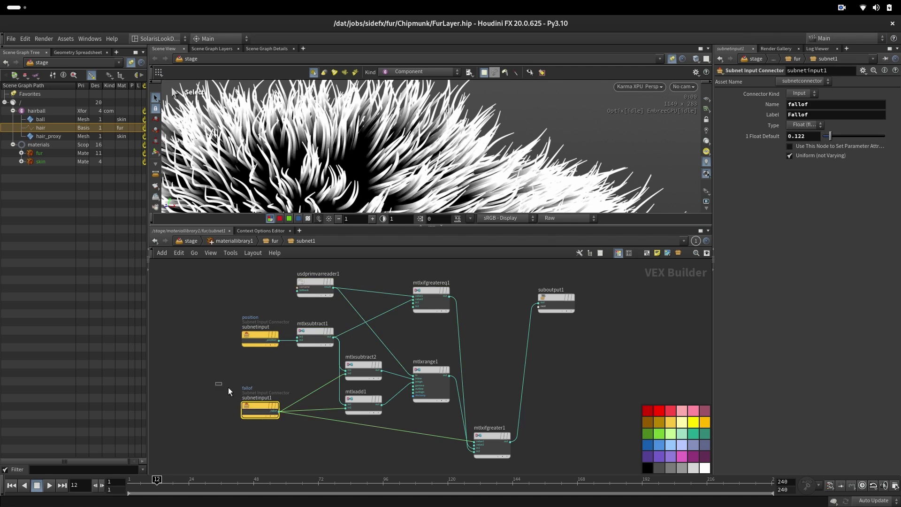
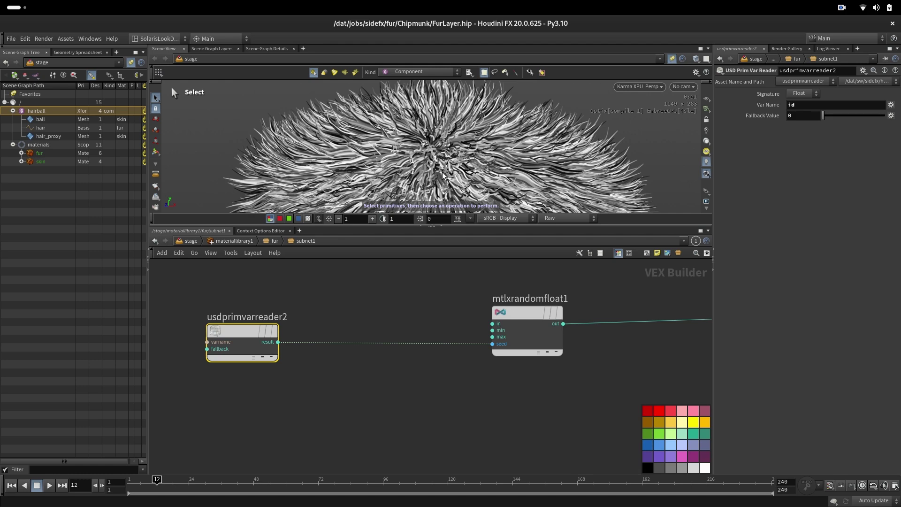
- Insert an MtlX If Greater or Equal node after mtlxrandomfloat1, with the random value feeding value1
{"action": "key", "text": "Escape"}
{"action": "left_click_drag", "start_coordinate": [416, 142], "coordinate": [475, 123]}
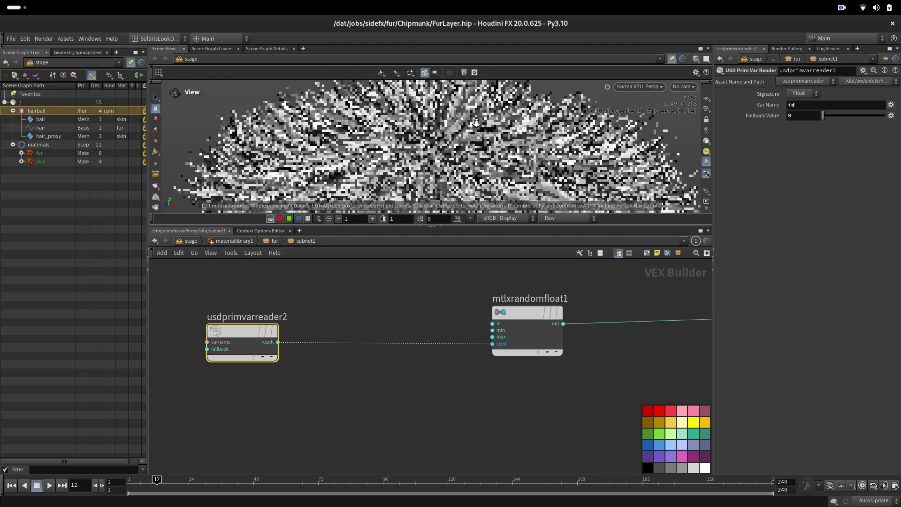
{"action": "left_click_drag", "start_coordinate": [525, 309], "coordinate": [475, 315]}
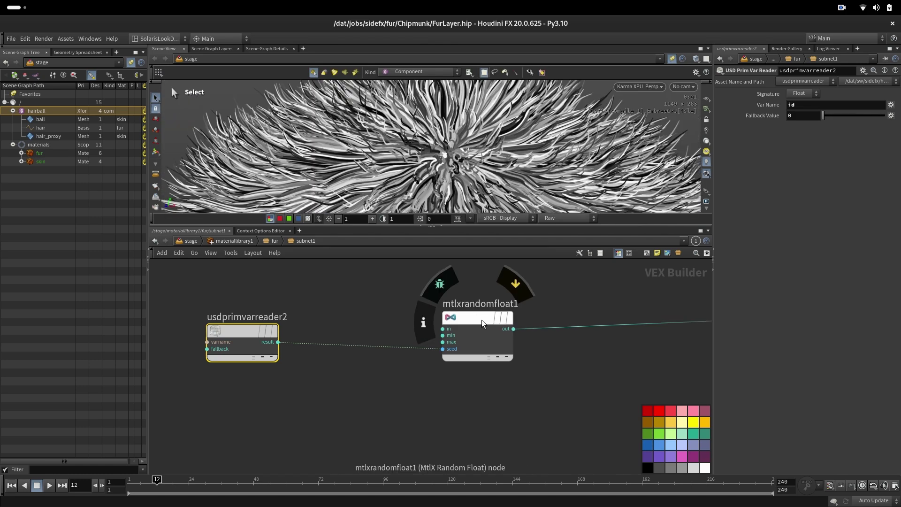
{"action": "left_click_drag", "start_coordinate": [482, 322], "coordinate": [472, 322]}
{"action": "middle_click_drag", "start_coordinate": [553, 373], "coordinate": [515, 377]}
{"action": "key", "text": "Tab"}
{"action": "mouse_move", "coordinate": [497, 383]}
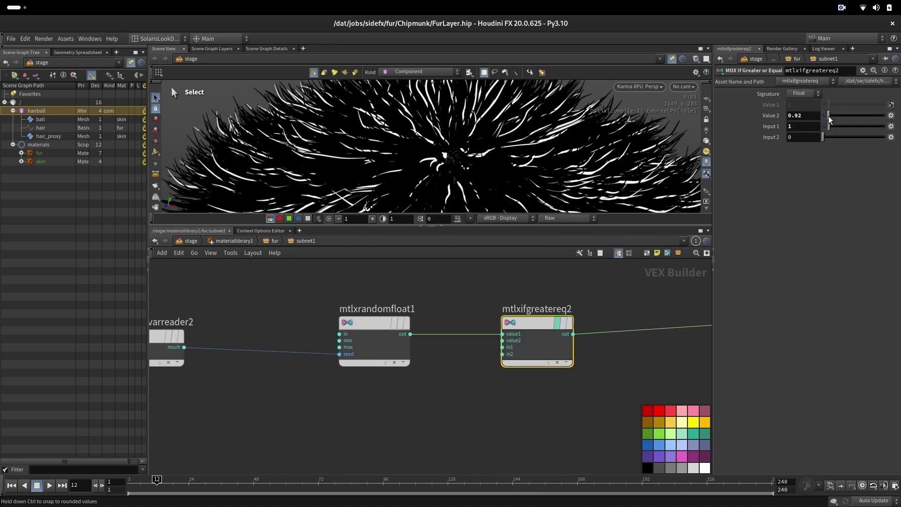
- Try Value 2 thresholds of 1, 0.69 and 0.1 on mtlxifgreatereq2
{"action": "left_click_drag", "start_coordinate": [829, 117], "coordinate": [782, 116]}
{"action": "type", "text": "1"}
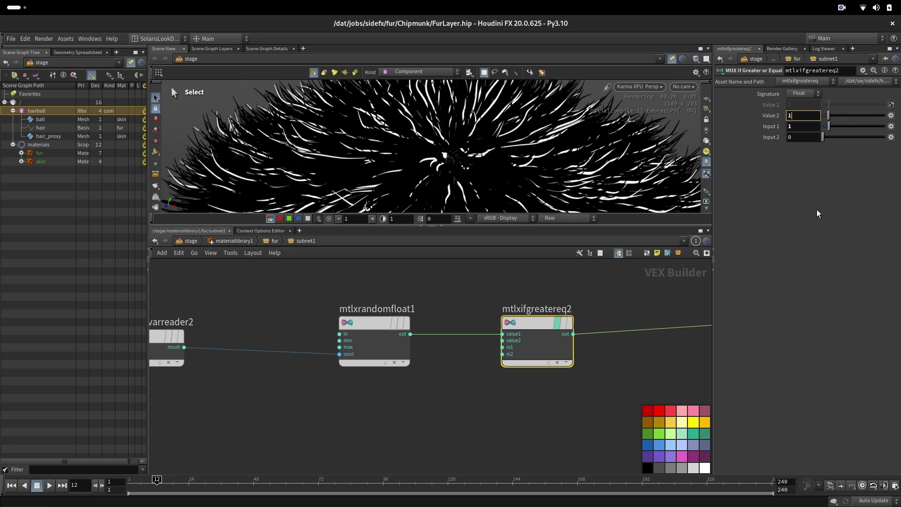
{"action": "key", "text": "Return"}
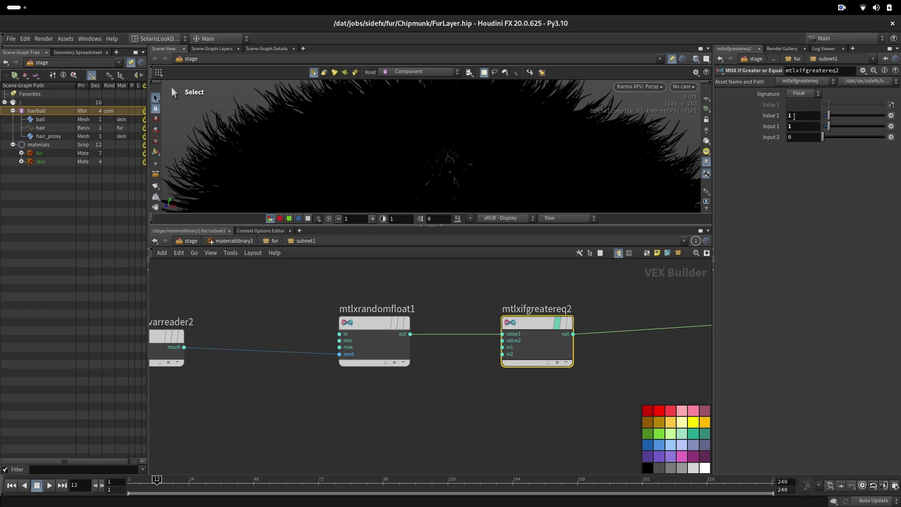
{"action": "left_click_drag", "start_coordinate": [829, 115], "coordinate": [825, 115]}
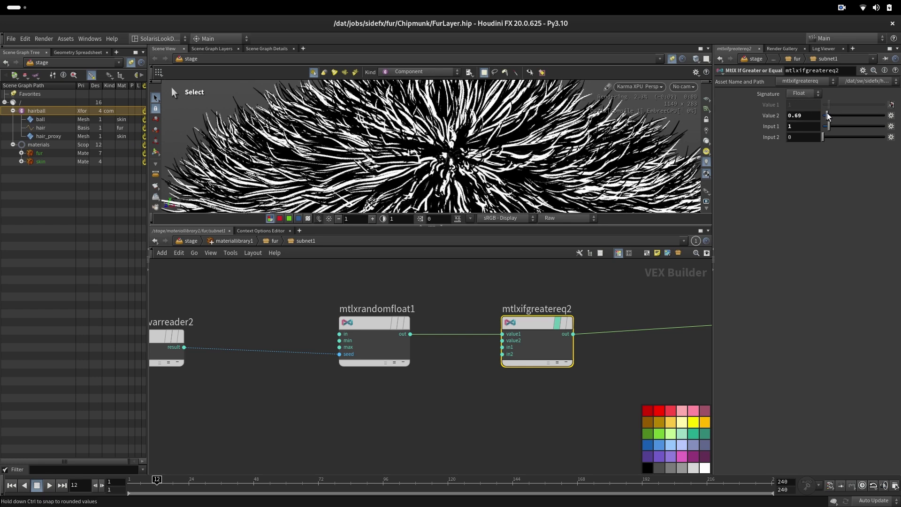
{"action": "type", "text": "5"}
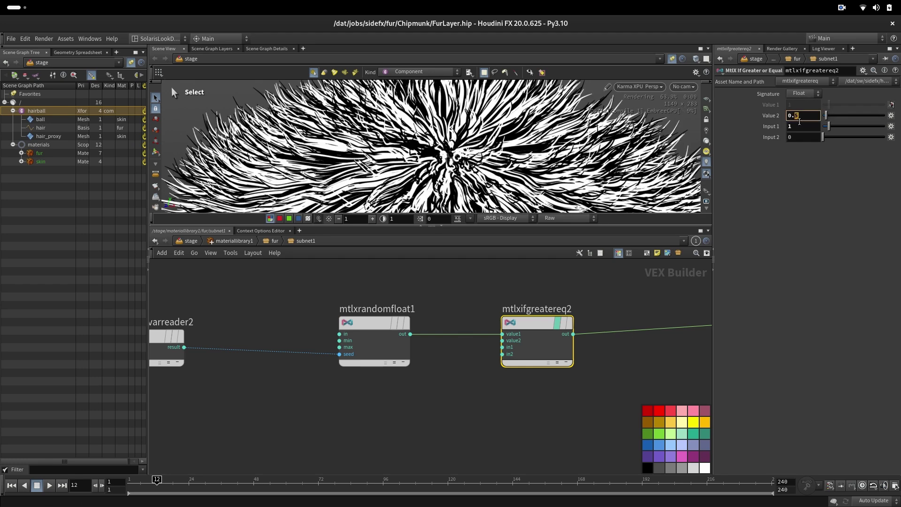
{"action": "key", "text": "Return"}
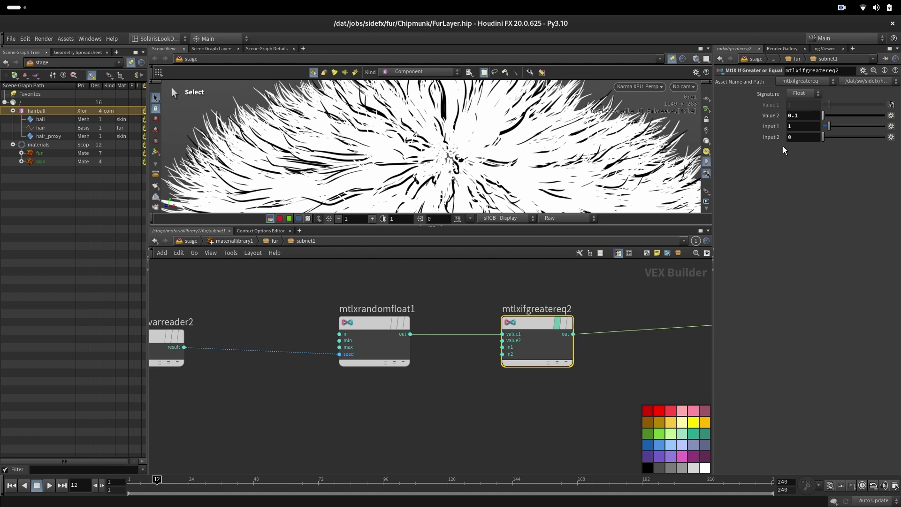
- Set Input 1 to 0, Input 2 to 1 and Value 2 to 0.38 on mtlxifgreatereq2
{"action": "left_click", "coordinate": [803, 126]}
{"action": "left_click", "coordinate": [801, 137]}
{"action": "key", "text": "Return"}
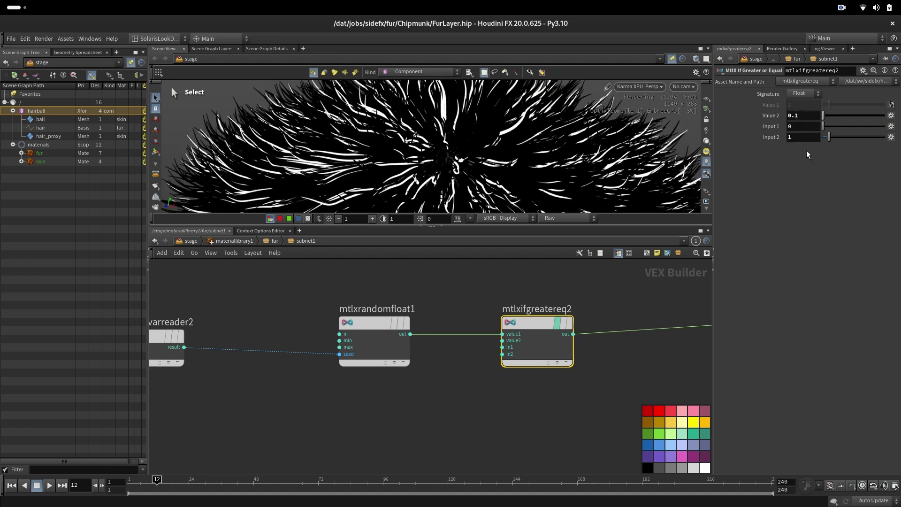
{"action": "left_click_drag", "start_coordinate": [823, 115], "coordinate": [821, 140]}
- Add a Subnet Input Connector named percentage with a default of 0.359 and wire it into value2 of mtlxifgreatereq2
{"action": "left_click", "coordinate": [407, 436]}
{"action": "key", "text": "Tab"}
{"action": "mouse_move", "coordinate": [407, 436]}
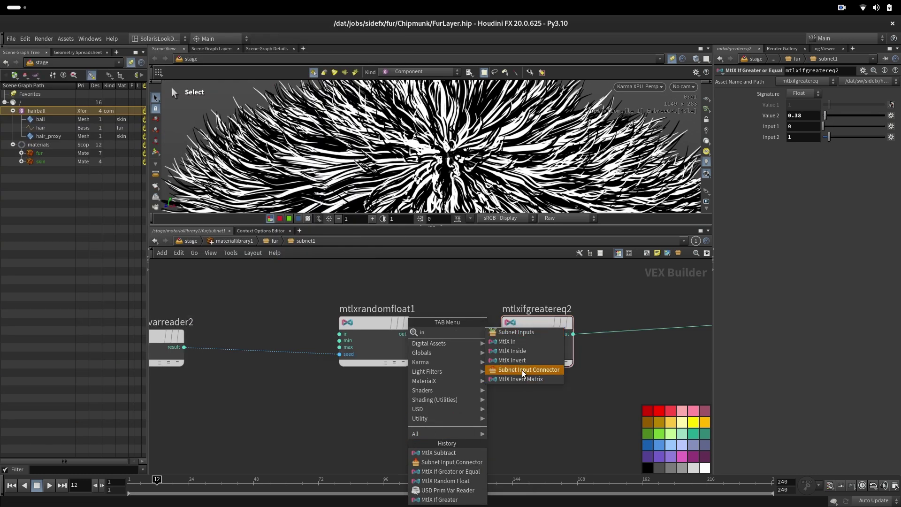
{"action": "left_click", "coordinate": [522, 372]}
{"action": "left_click", "coordinate": [281, 424]}
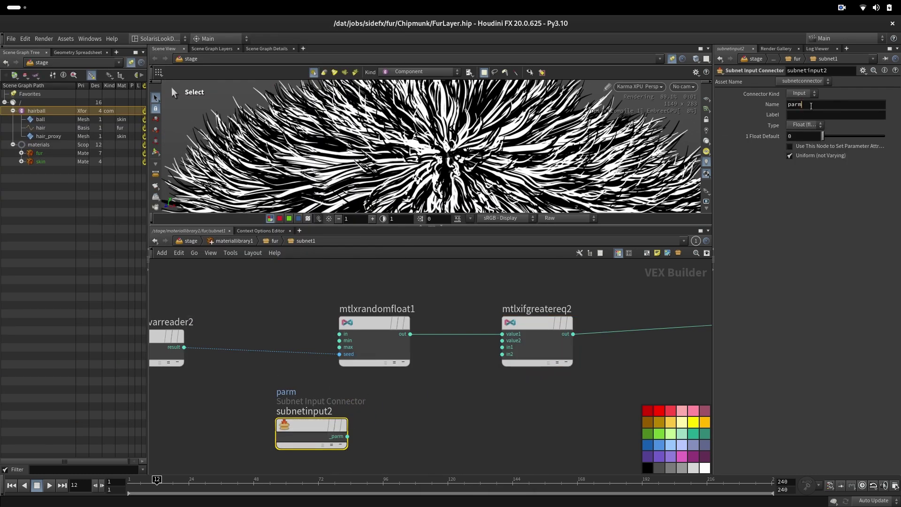
{"action": "type", "text": "1"}
{"action": "key", "text": "Return"}
{"action": "left_click_drag", "start_coordinate": [347, 436], "coordinate": [503, 340]}
{"action": "left_click_drag", "start_coordinate": [315, 425], "coordinate": [409, 435]}
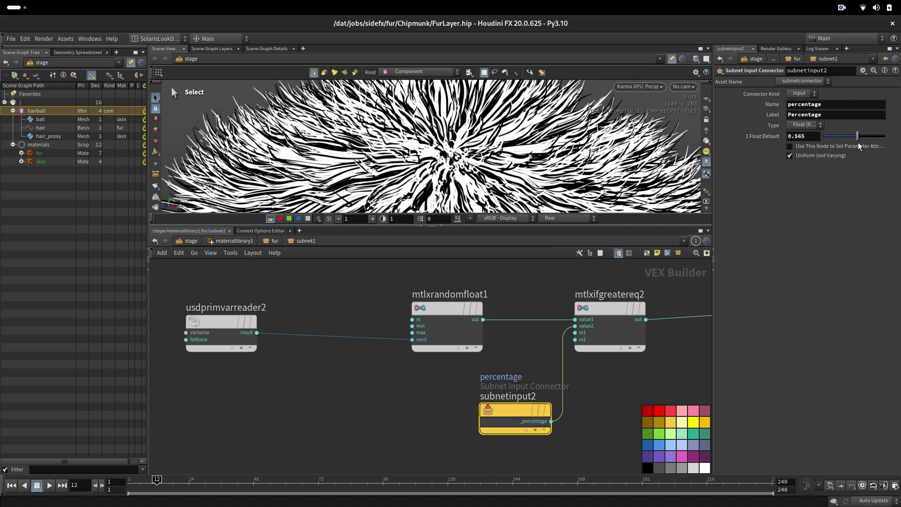
{"action": "left_click_drag", "start_coordinate": [858, 143], "coordinate": [846, 142]}
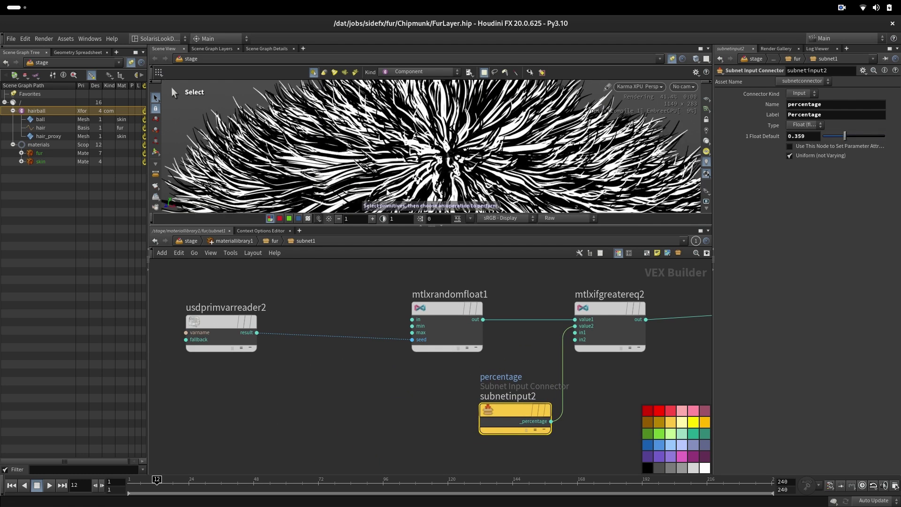
- Insert an MtlX Add node between usdprimvarreader2 and the seed input of mtlxrandomfloat1
{"action": "left_click_drag", "start_coordinate": [222, 330], "coordinate": [224, 336]}
{"action": "key", "text": "Tab"}
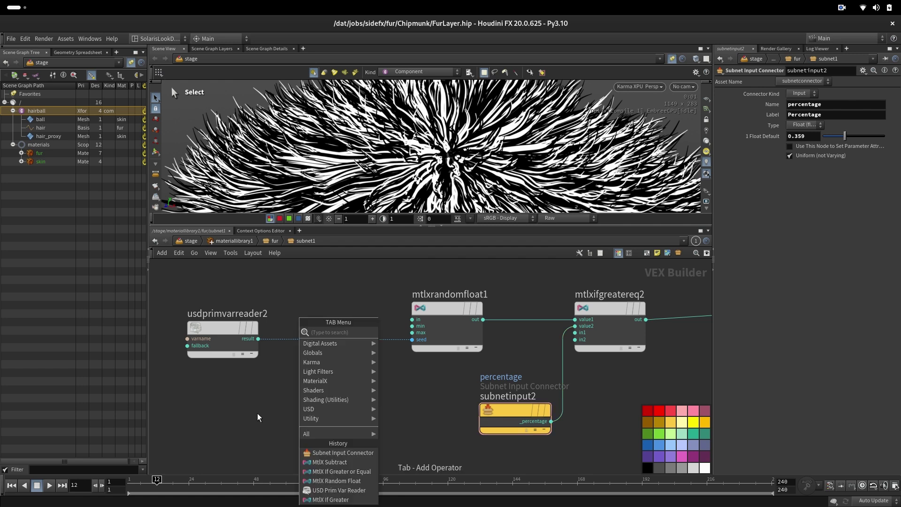
{"action": "type", "text": "add"}
{"action": "key", "text": "Return"}
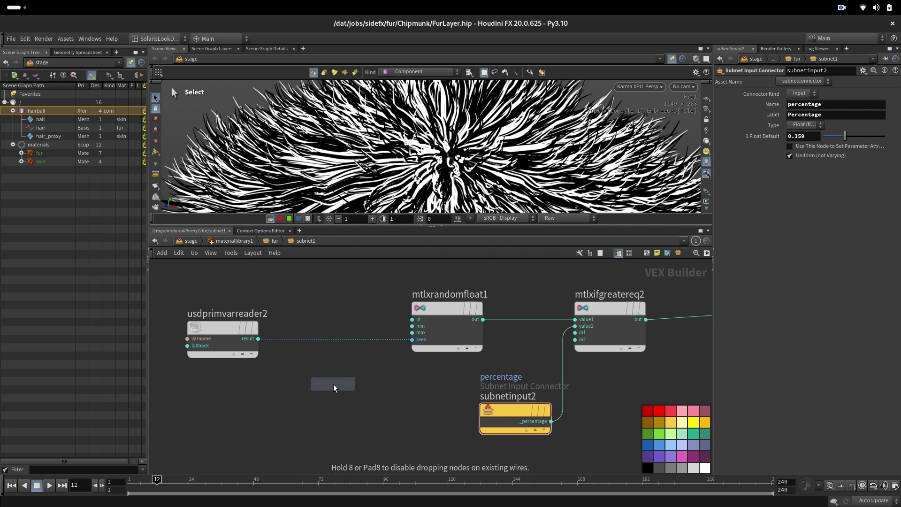
{"action": "left_click", "coordinate": [333, 387]}
- Create an Integer Subnet Input Connector named seed, with a default of 0, and wire it into in2 of mtlxadd2
{"action": "middle_click_drag", "start_coordinate": [201, 450], "coordinate": [290, 415]}
{"action": "left_click", "coordinate": [250, 421]}
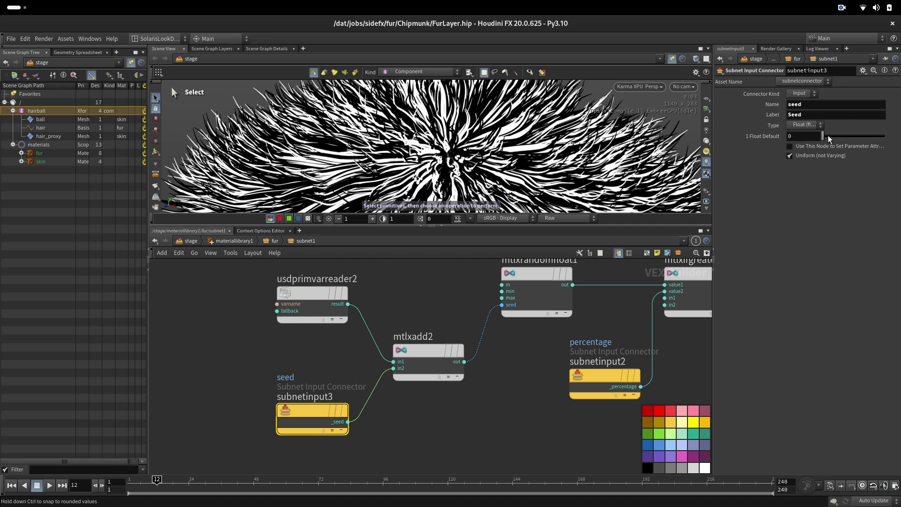
{"action": "left_click", "coordinate": [829, 139]}
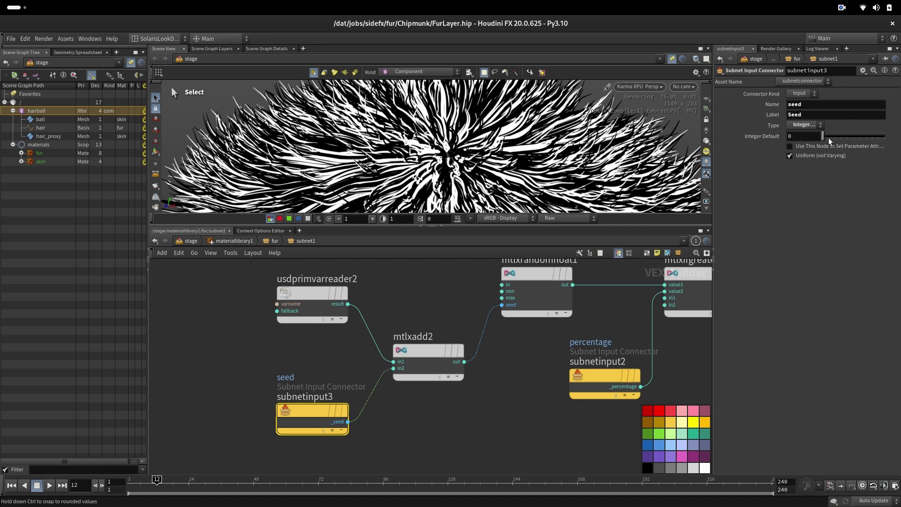
{"action": "left_click", "coordinate": [828, 137]}
{"action": "left_click_drag", "start_coordinate": [830, 138], "coordinate": [813, 139]}
- Enclose the six random-selection nodes in a network box labelled percentage
{"action": "scroll", "coordinate": [426, 418], "scroll_direction": "down", "scroll_amount": 5}
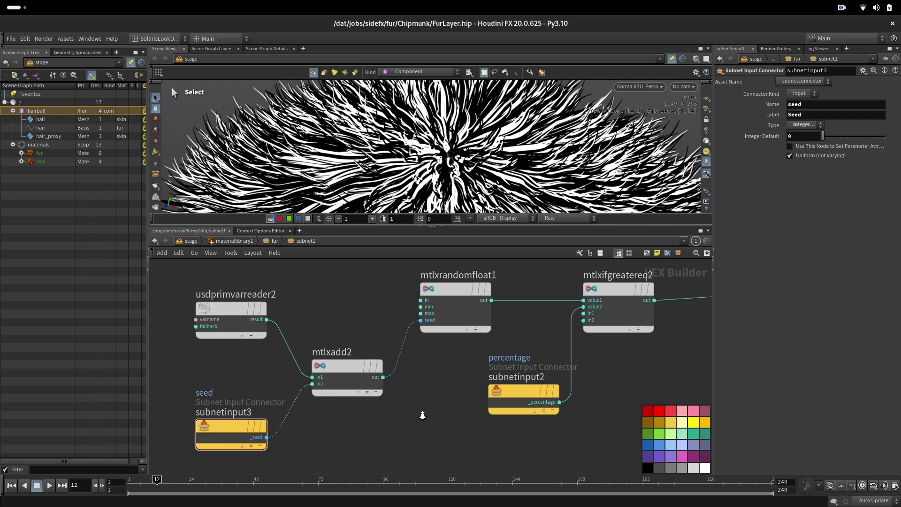
{"action": "left_click_drag", "start_coordinate": [650, 356], "coordinate": [640, 340]}
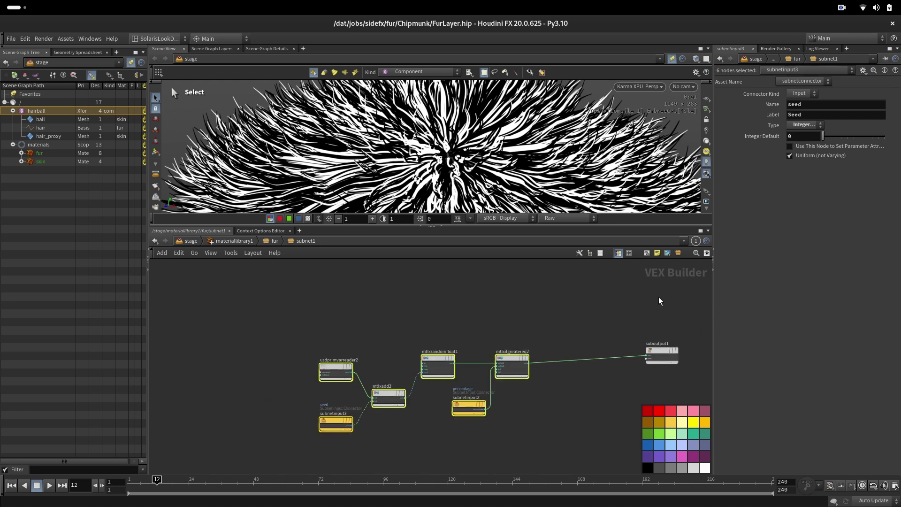
{"action": "left_click", "coordinate": [647, 254]}
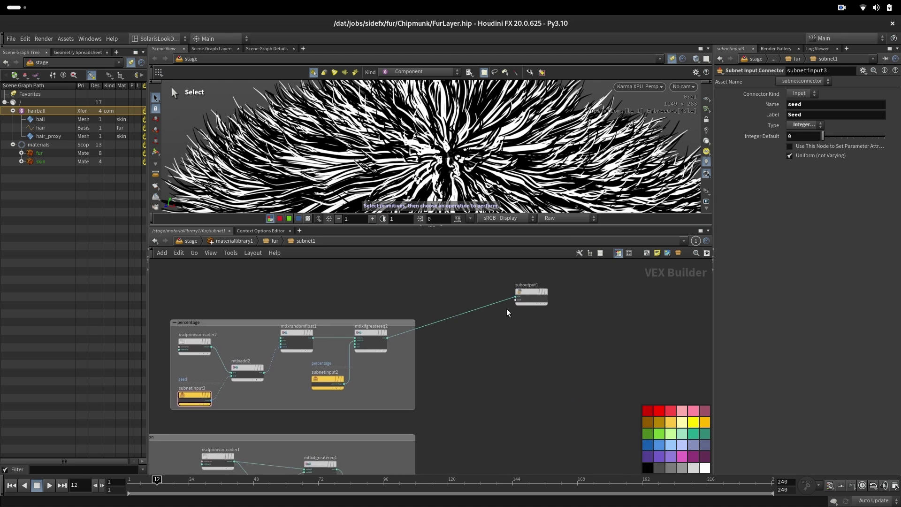
- Insert an MtlX Multiply node between mtlxifgreatereq2 and suboutput1, and wire mtlxifgreater1 into its second input
{"action": "key", "text": "Tab"}
{"action": "type", "text": "mult"}
{"action": "key", "text": "Return"}
{"action": "left_click", "coordinate": [512, 332]}
{"action": "left_click_drag", "start_coordinate": [511, 329], "coordinate": [505, 371]}
{"action": "middle_click_drag", "start_coordinate": [427, 471], "coordinate": [418, 383]}
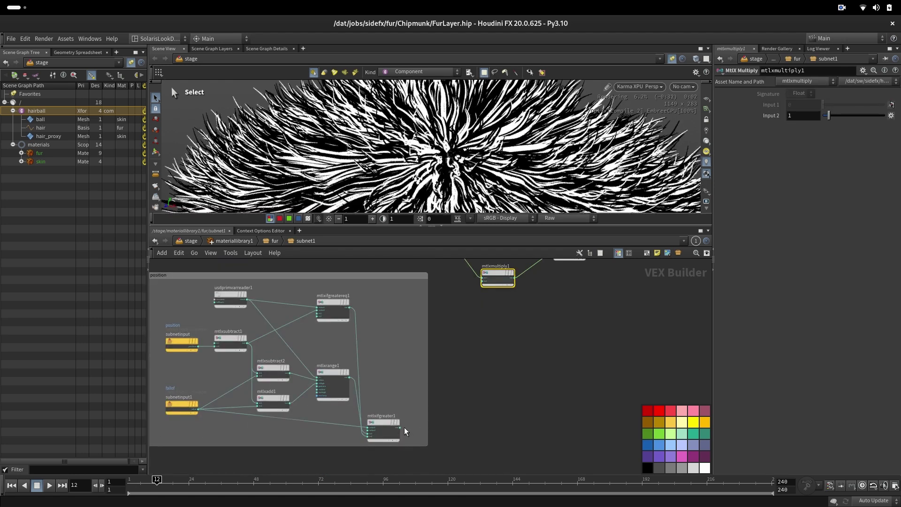
{"action": "left_click_drag", "start_coordinate": [400, 428], "coordinate": [482, 280]}
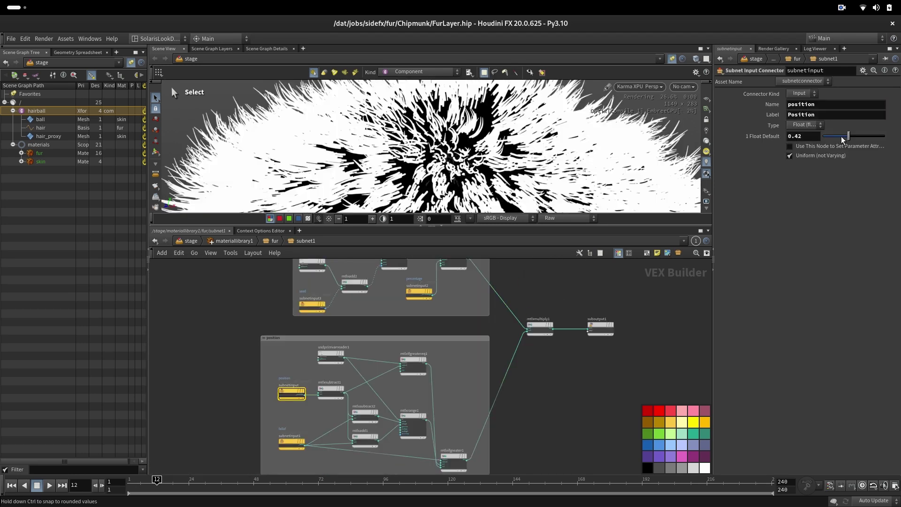
- Set the input defaults to 0.168 for position, 0.092 for fallof and 0.351 for percentage
{"action": "left_click_drag", "start_coordinate": [843, 140], "coordinate": [834, 139]}
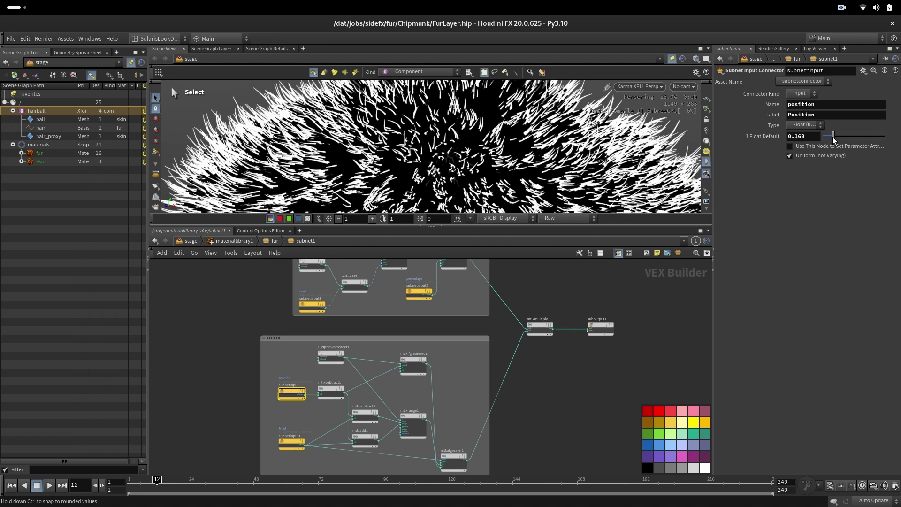
{"action": "left_click", "coordinate": [291, 442]}
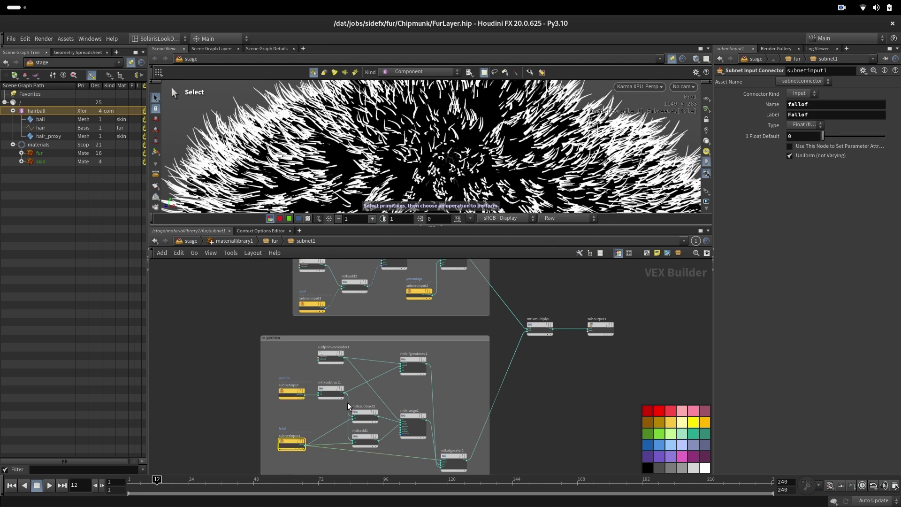
{"action": "left_click_drag", "start_coordinate": [824, 136], "coordinate": [828, 139]}
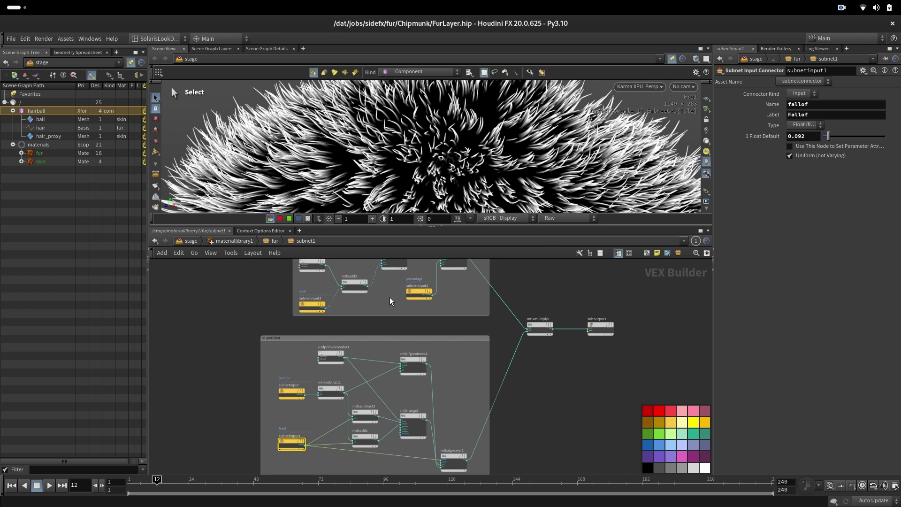
{"action": "left_click", "coordinate": [419, 292]}
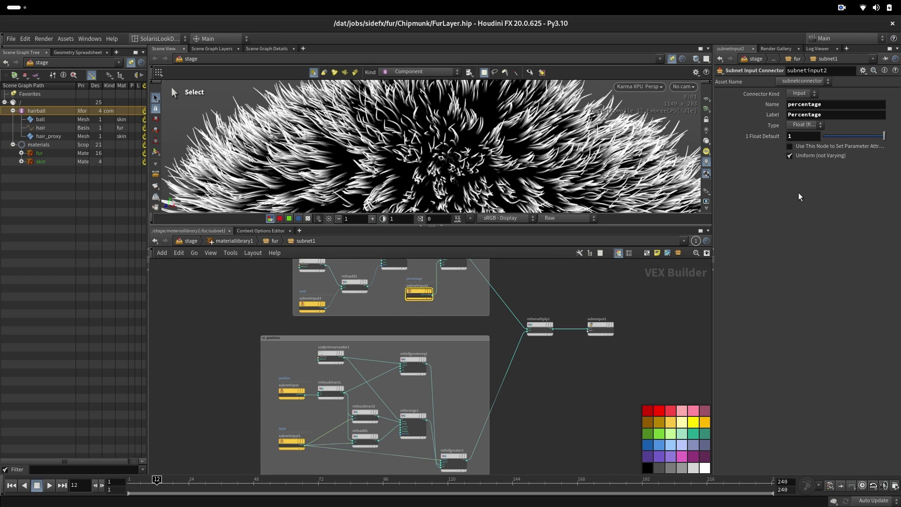
{"action": "left_click_drag", "start_coordinate": [884, 137], "coordinate": [847, 141]}
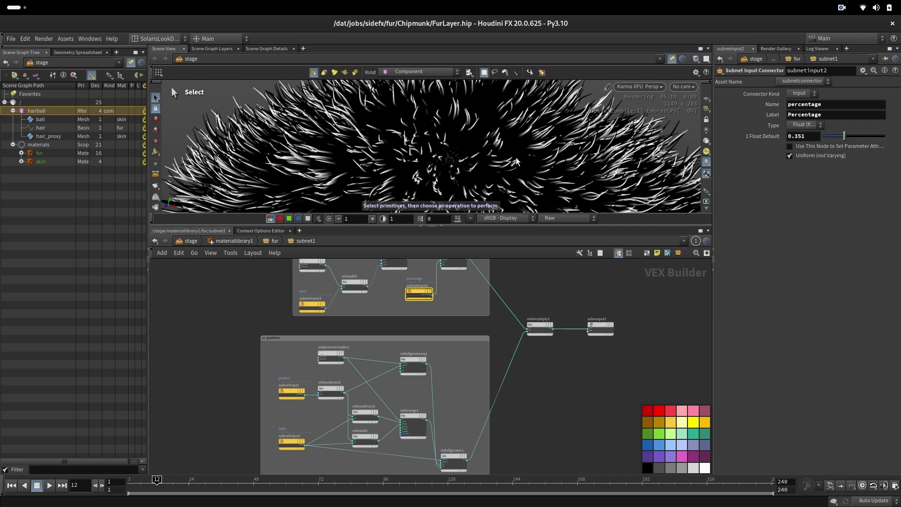
- Examine the combined mask on the hairball's fur from a different angle and farther away
{"action": "right_click_drag", "start_coordinate": [578, 170], "coordinate": [531, 185], "text": "alt"}
{"action": "left_click_drag", "start_coordinate": [531, 185], "coordinate": [510, 106], "text": "alt"}
{"action": "middle_click_drag", "start_coordinate": [510, 106], "coordinate": [529, 167], "text": "alt"}
{"action": "middle_click_drag", "start_coordinate": [529, 89], "coordinate": [552, 183], "text": "alt"}
{"action": "key", "text": "s"}
{"action": "right_click_drag", "start_coordinate": [552, 183], "coordinate": [570, 195], "text": "alt"}
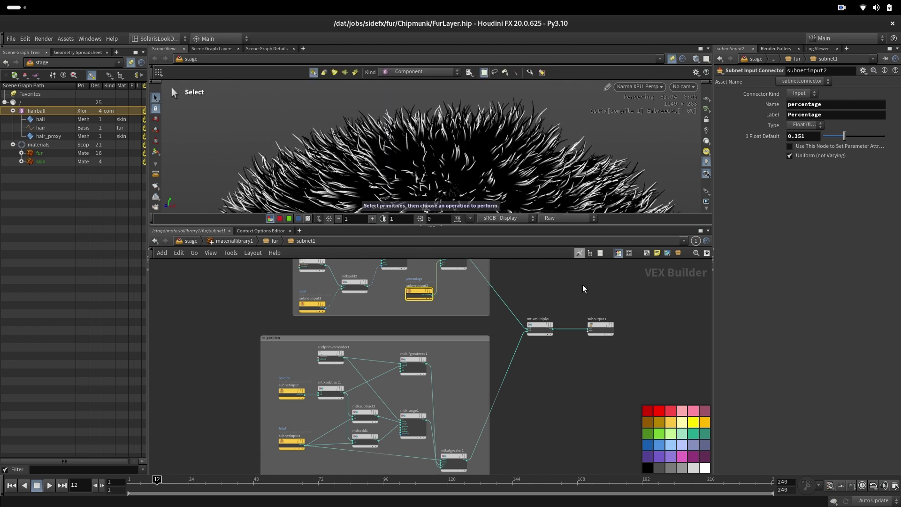
- Replace suboutput1 with a Subnet Output Connector named mask, fed by mtlxmultiply1
{"action": "middle_click_drag", "start_coordinate": [556, 379], "coordinate": [564, 411]}
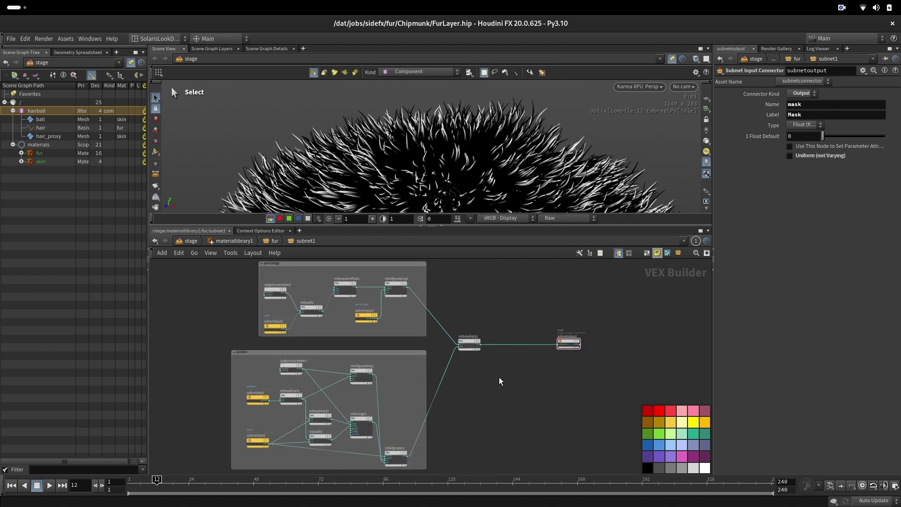
{"action": "middle_click_drag", "start_coordinate": [475, 385], "coordinate": [483, 408]}
{"action": "scroll", "coordinate": [488, 326], "scroll_direction": "up", "scroll_amount": 4}
- Add a Melanin node in the empty area above the percentage network box
{"action": "middle_click_drag", "start_coordinate": [488, 327], "coordinate": [521, 361]}
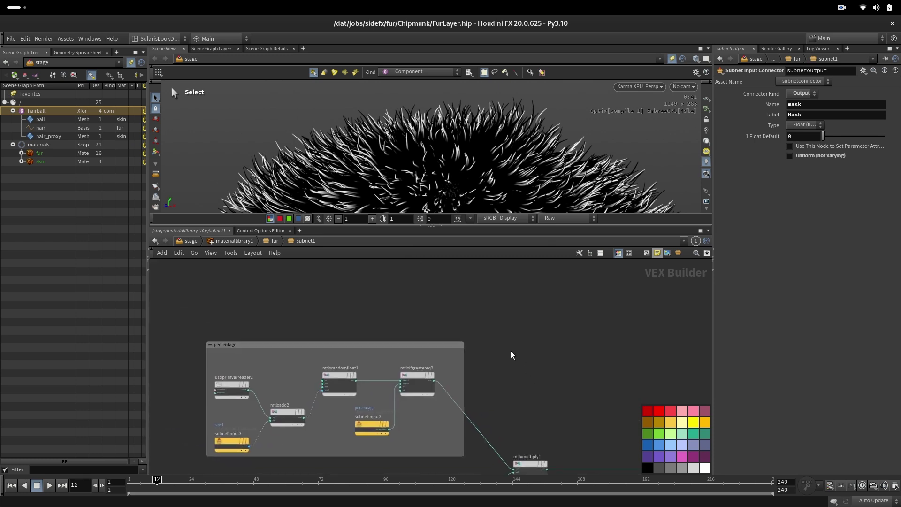
{"action": "middle_click_drag", "start_coordinate": [437, 270], "coordinate": [435, 296]}
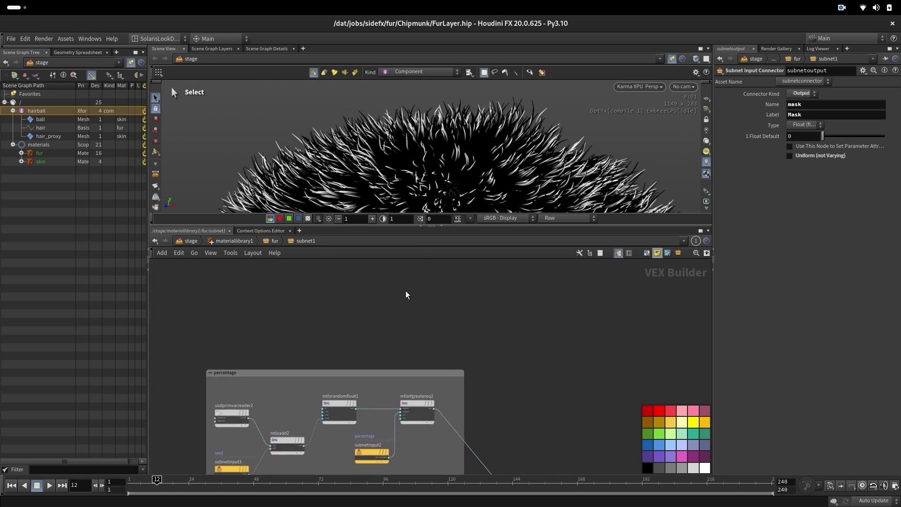
{"action": "key", "text": "Tab"}
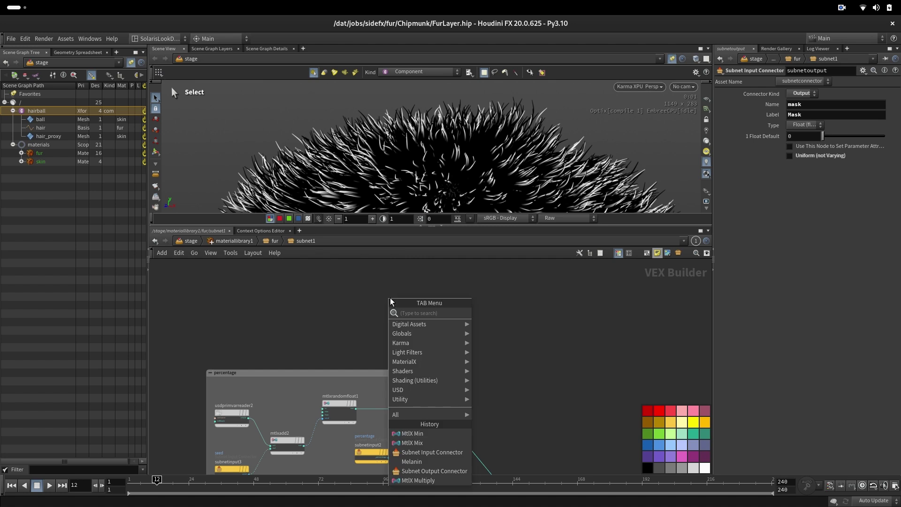
{"action": "type", "text": "mel"}
{"action": "left_click", "coordinate": [489, 314]}
{"action": "left_click", "coordinate": [352, 308]}
- Add an MtlX Mix node beyond the Melanin node's output side and rename it mtlxmix_col
{"action": "scroll", "coordinate": [328, 331], "scroll_direction": "up", "scroll_amount": 3}
{"action": "middle_click_drag", "start_coordinate": [317, 322], "coordinate": [318, 342]}
{"action": "key", "text": "Tab"}
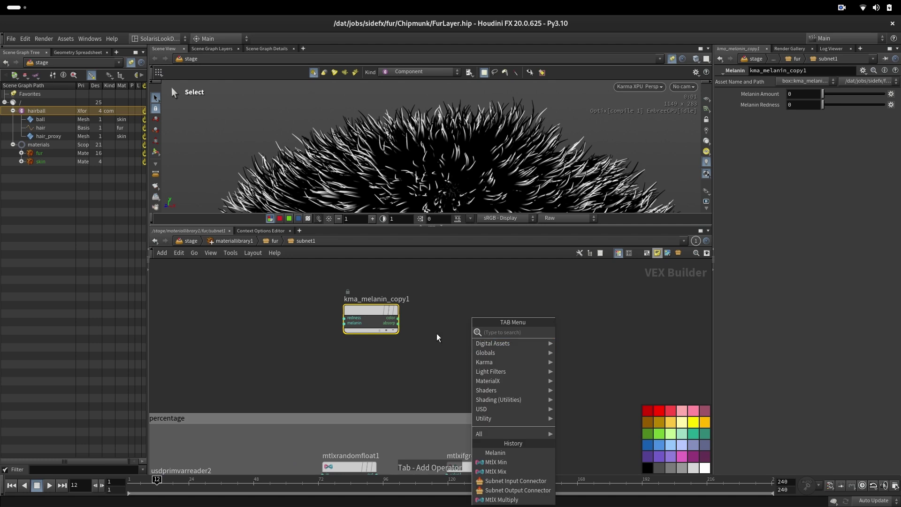
{"action": "type", "text": "mix"}
{"action": "key", "text": "Return"}
{"action": "left_click", "coordinate": [532, 294]}
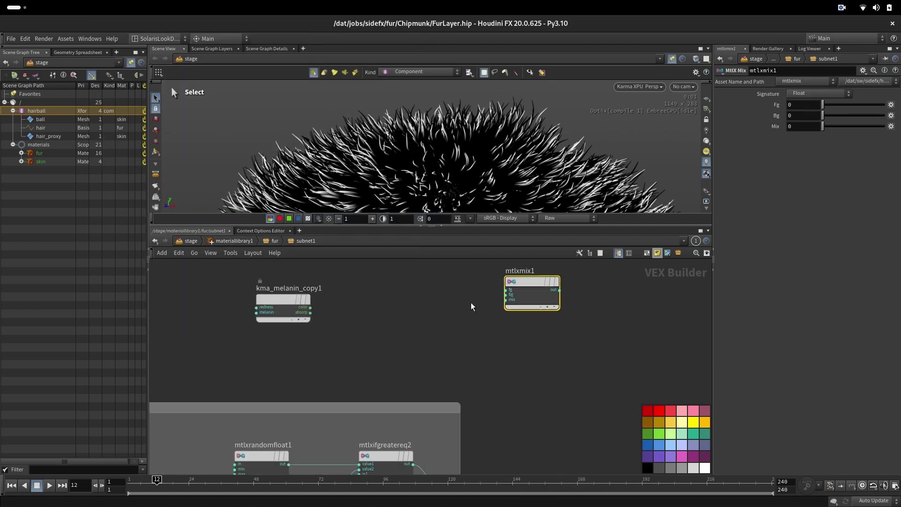
{"action": "double_click", "coordinate": [521, 271]}
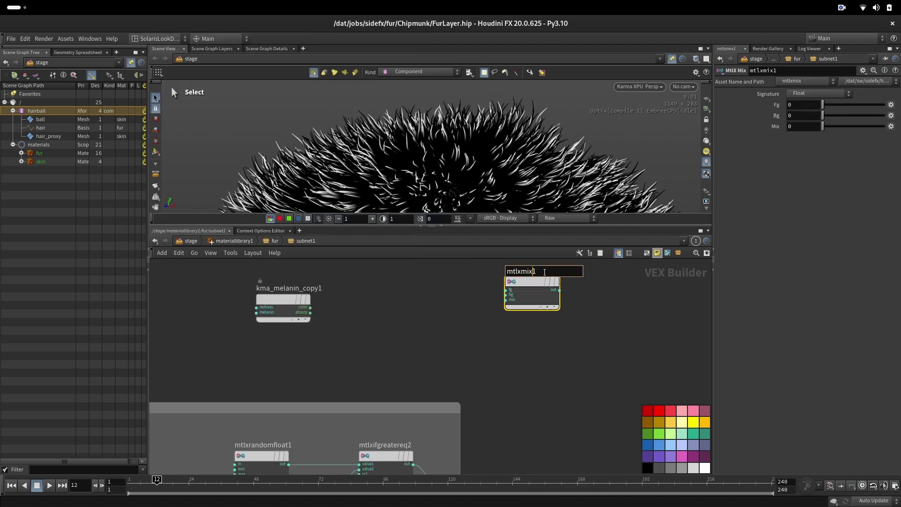
{"action": "type", "text": "mtlxmix_col"}
{"action": "key", "text": "Return"}
- Duplicate mtlxmix_col and rename the copy mtlxmix_abs
{"action": "key", "text": "ctrl+c"}
{"action": "key", "text": "ctrl+v"}
{"action": "double_click", "coordinate": [525, 325]}
{"action": "type", "text": "mtlxmix_abs"}
- Set the signature of mtlxmix_col and mtlxmix_abs to Color
{"action": "left_click", "coordinate": [532, 293]}
{"action": "left_click", "coordinate": [818, 93]}
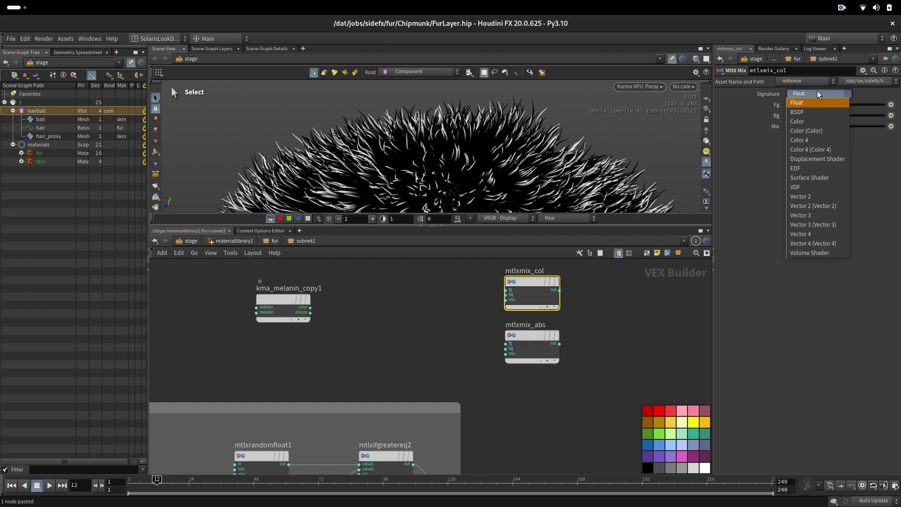
{"action": "left_click", "coordinate": [812, 122]}
{"action": "left_click", "coordinate": [532, 347]}
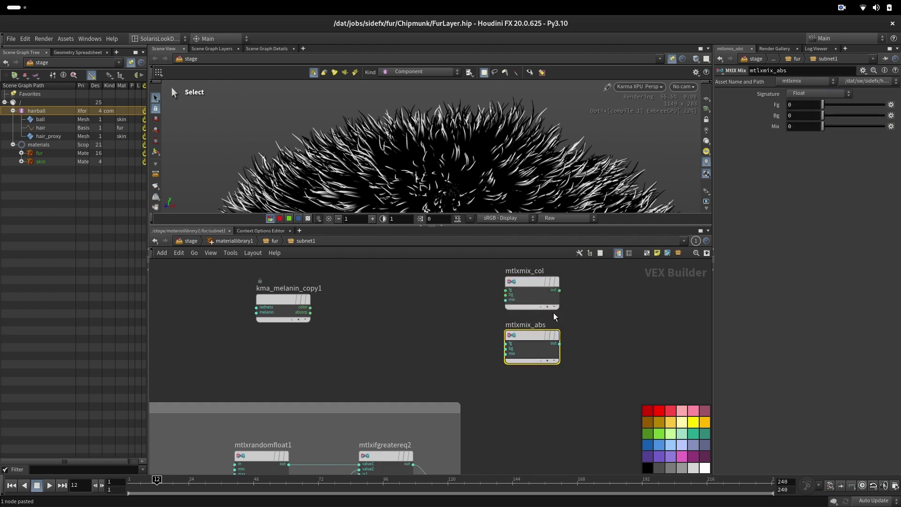
- Wire the Melanin node's color into mtlxmix_col's fg and its absorption into mtlxmix_abs's fg
{"action": "left_click", "coordinate": [311, 308]}
{"action": "left_click", "coordinate": [505, 291]}
{"action": "left_click", "coordinate": [310, 313]}
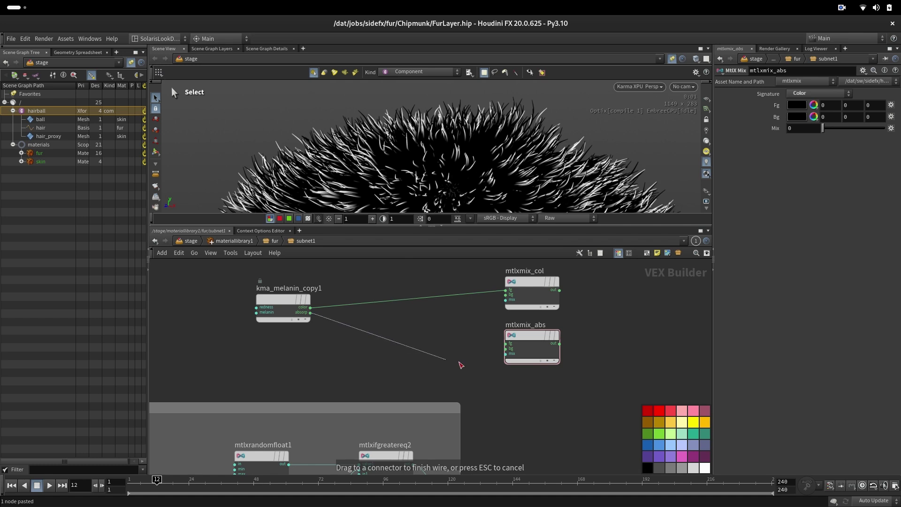
{"action": "left_click", "coordinate": [505, 344]}
- Copy the mask output connector into Color-type outputs named color and absorption, fed by mtlxmix_col and mtlxmix_abs
{"action": "scroll", "coordinate": [499, 370], "scroll_direction": "down", "scroll_amount": 5}
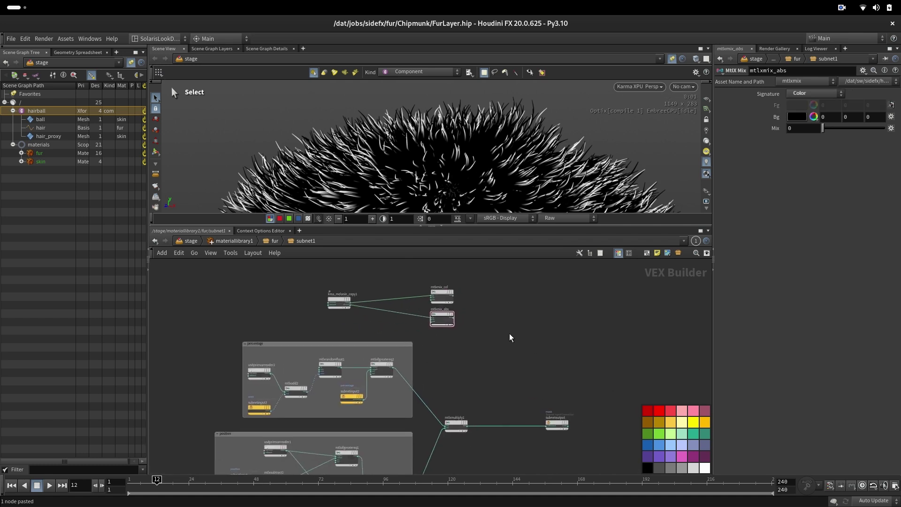
{"action": "left_click", "coordinate": [553, 424]}
{"action": "key", "text": "ctrl+c"}
{"action": "key", "text": "ctrl+v"}
{"action": "scroll", "coordinate": [471, 314], "scroll_direction": "up", "scroll_amount": 5}
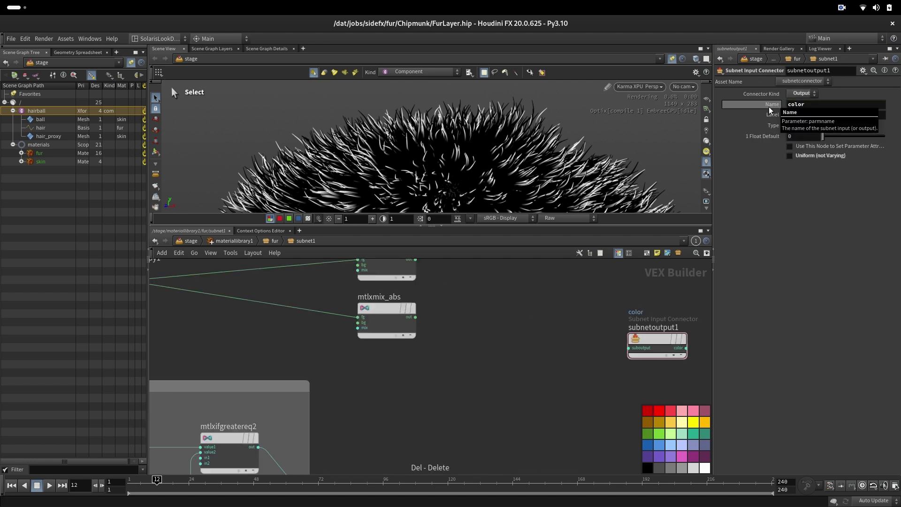
{"action": "left_click", "coordinate": [805, 124]}
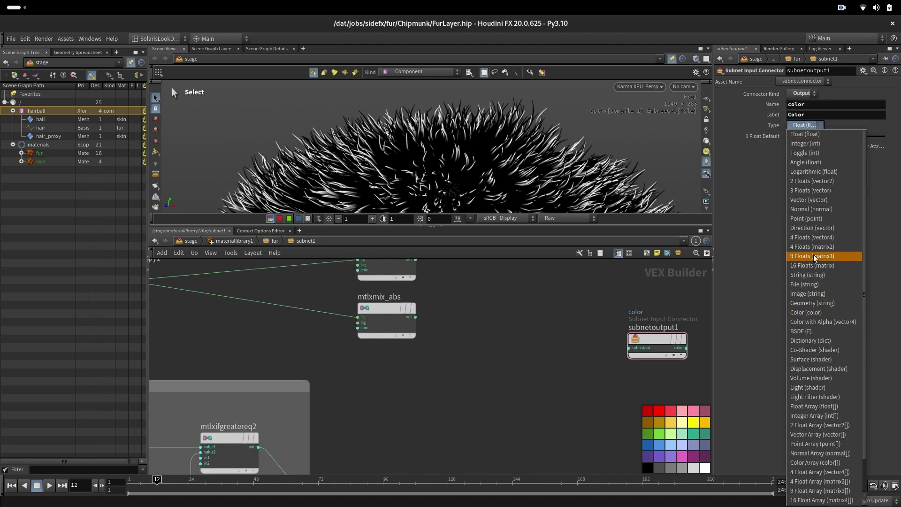
{"action": "left_click", "coordinate": [817, 312]}
{"action": "left_click_drag", "start_coordinate": [394, 312], "coordinate": [634, 313]}
{"action": "left_click_drag", "start_coordinate": [633, 314], "coordinate": [636, 298]}
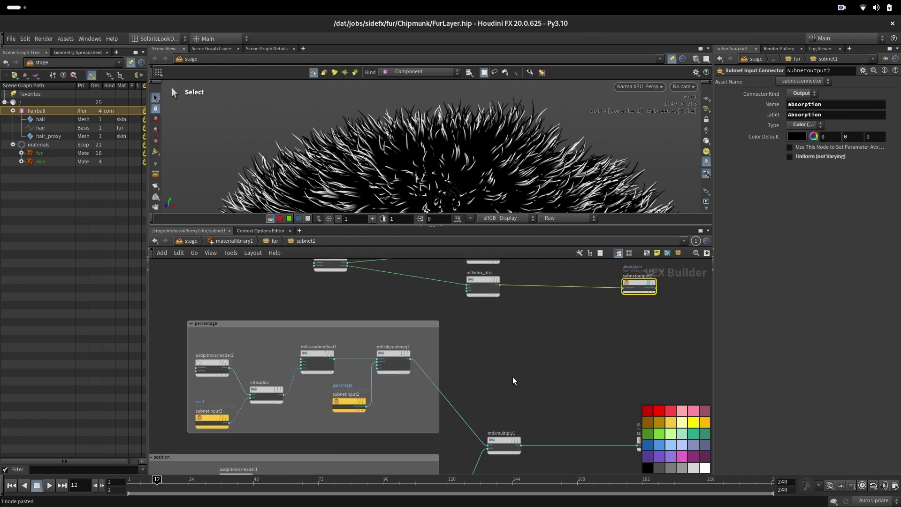
- Feed the output of mtlxmultiply1 into the mix inputs of mtlxmix_abs and mtlxmix_col
{"action": "left_click", "coordinate": [521, 446]}
{"action": "middle_click_drag", "start_coordinate": [470, 348], "coordinate": [486, 371]}
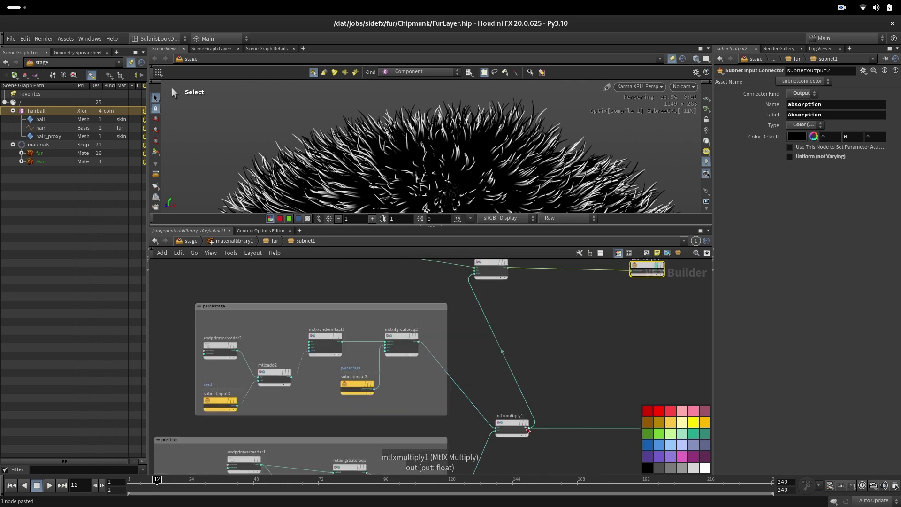
- Add a Subnet Input Connector named basecolor, labelled Base Color, and wire it to mtlxmix_col's bg
{"action": "key", "text": "Tab"}
{"action": "type", "text": "in"}
{"action": "type", "text": "basecolor"}
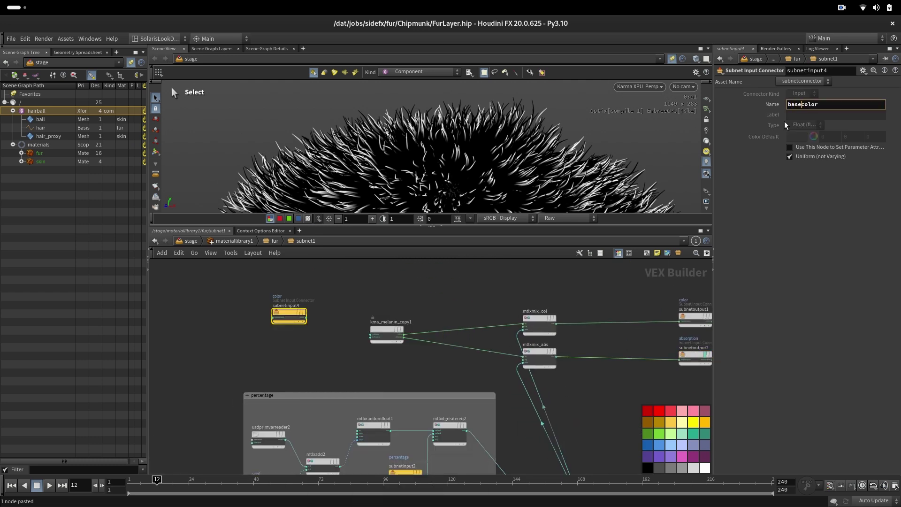
{"action": "key", "text": "Return"}
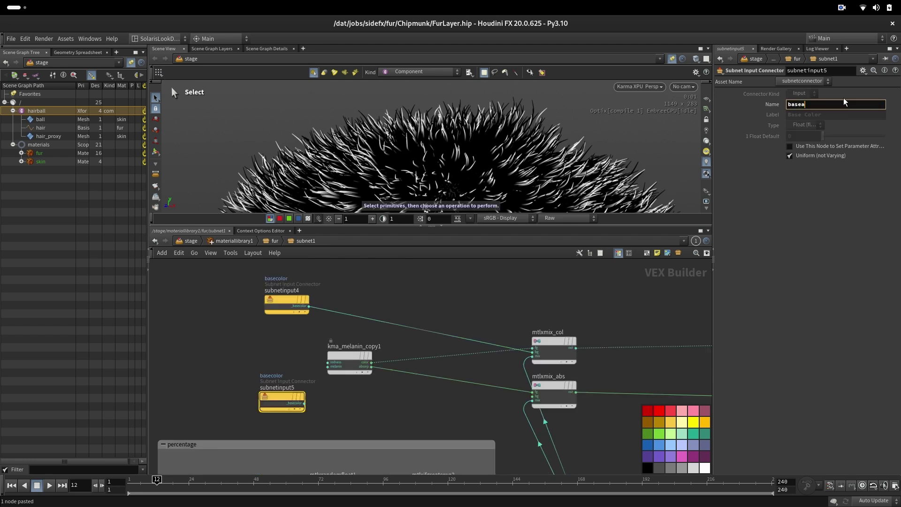
- Name the duplicated input connector baseabsorption, labelled Base Absorption, and wire it to mtlxmix_abs's bg
{"action": "key", "text": "BackSpace"}
{"action": "type", "text": "absorption"}
{"action": "key", "text": "Return"}
{"action": "left_click", "coordinate": [305, 404]}
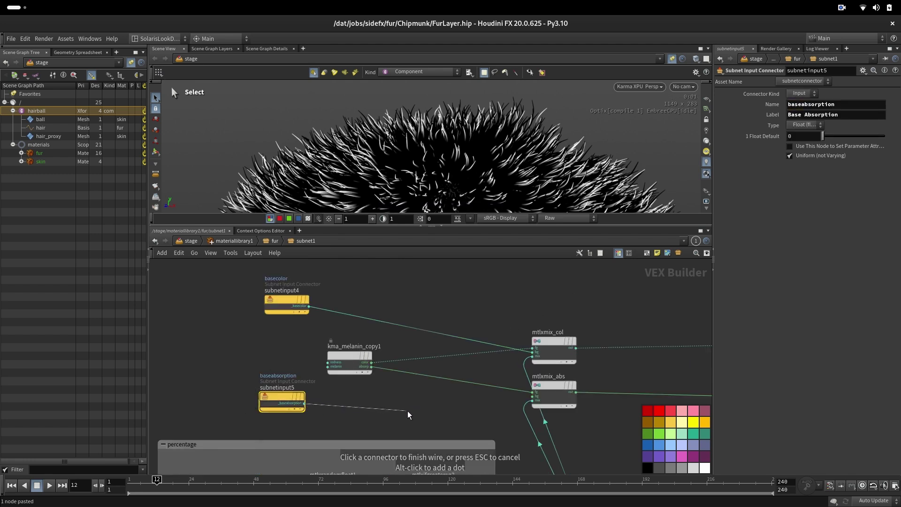
{"action": "left_click", "coordinate": [521, 396]}
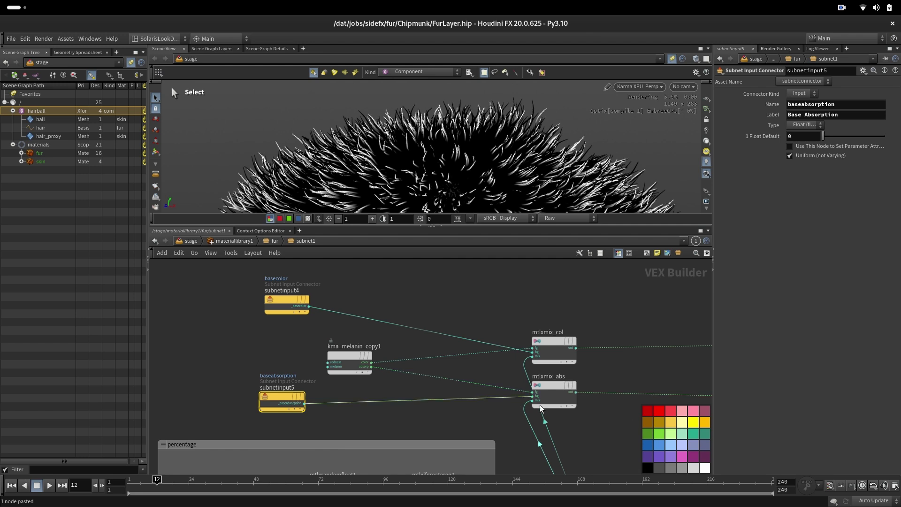
- Set the type of the basecolor and baseabsorption inputs to Color
{"action": "middle_click_drag", "start_coordinate": [621, 425], "coordinate": [523, 371]}
{"action": "left_click", "coordinate": [234, 291]}
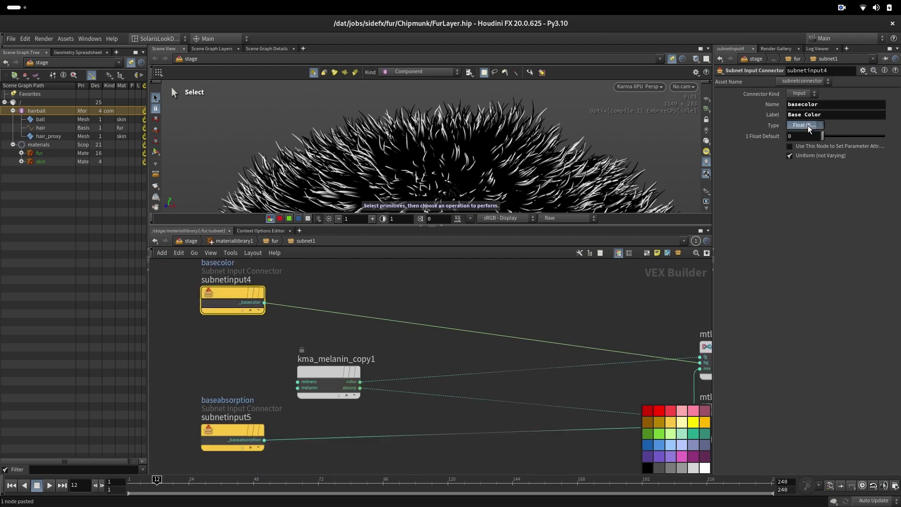
{"action": "left_click", "coordinate": [808, 125]}
{"action": "left_click", "coordinate": [830, 268]}
{"action": "left_click", "coordinate": [248, 402]}
{"action": "left_click", "coordinate": [805, 125]}
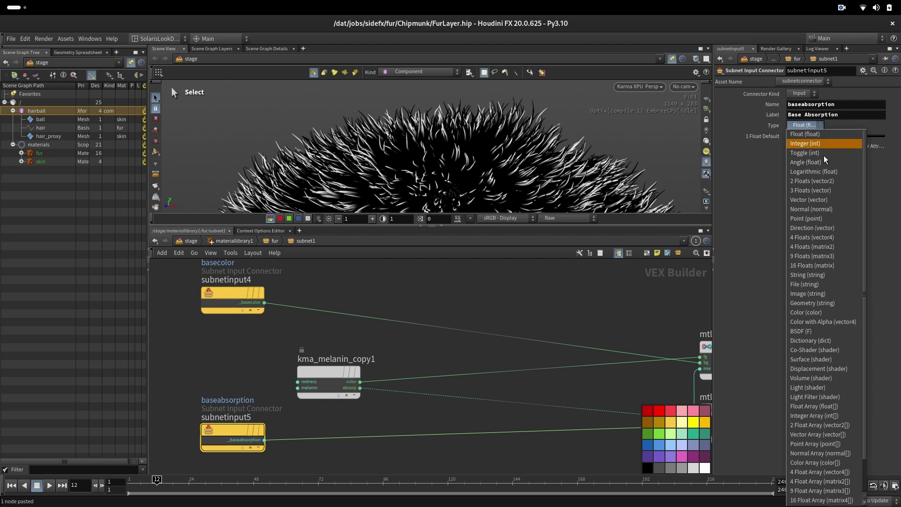
{"action": "left_click", "coordinate": [832, 312]}
- Return to the fur network and wire subnet1's color output into the surface shader's emission_color
{"action": "scroll", "coordinate": [568, 406], "scroll_direction": "down", "scroll_amount": 3}
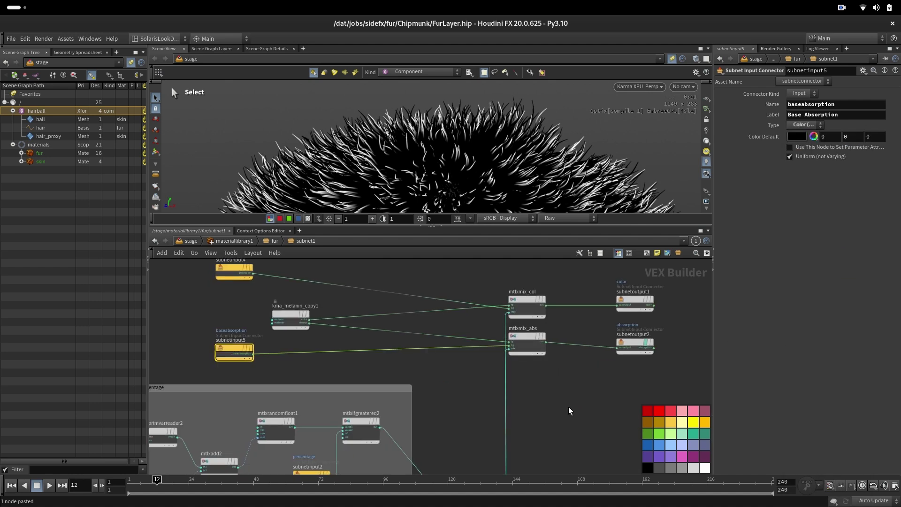
{"action": "left_click", "coordinate": [634, 345]}
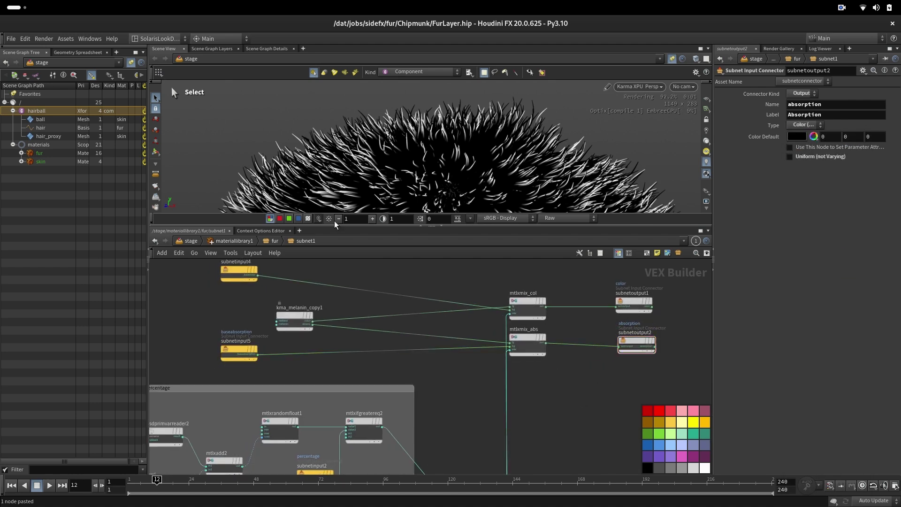
{"action": "left_click", "coordinate": [275, 241]}
{"action": "left_click_drag", "start_coordinate": [448, 341], "coordinate": [612, 330]}
- Enter subnet1 again and set the Melanin node's Melanin Amount to 0.13
{"action": "double_click", "coordinate": [387, 311]}
{"action": "middle_click_drag", "start_coordinate": [435, 384], "coordinate": [483, 400]}
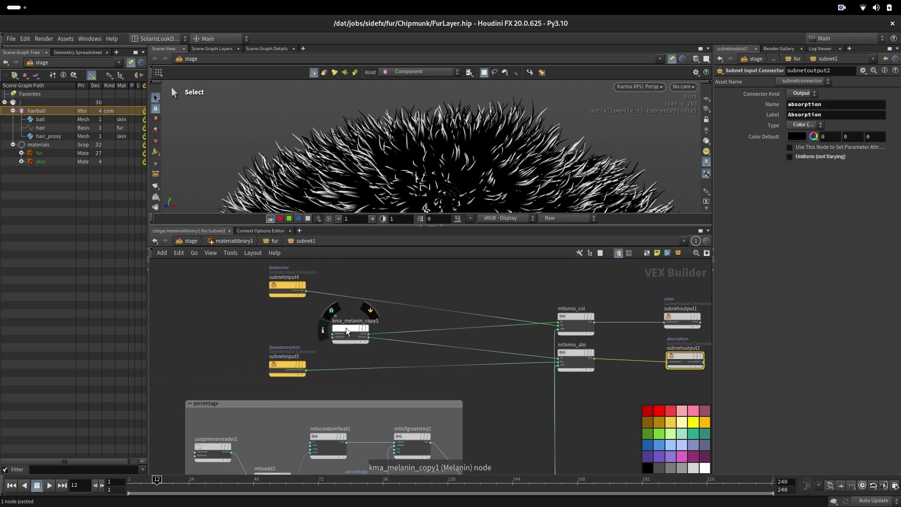
{"action": "left_click", "coordinate": [348, 328]}
{"action": "mouse_move", "coordinate": [824, 94]}
{"action": "left_mouse_down"}
{"action": "mouse_move", "coordinate": [840, 95]}
{"action": "mouse_move", "coordinate": [829, 94]}
{"action": "left_mouse_up"}
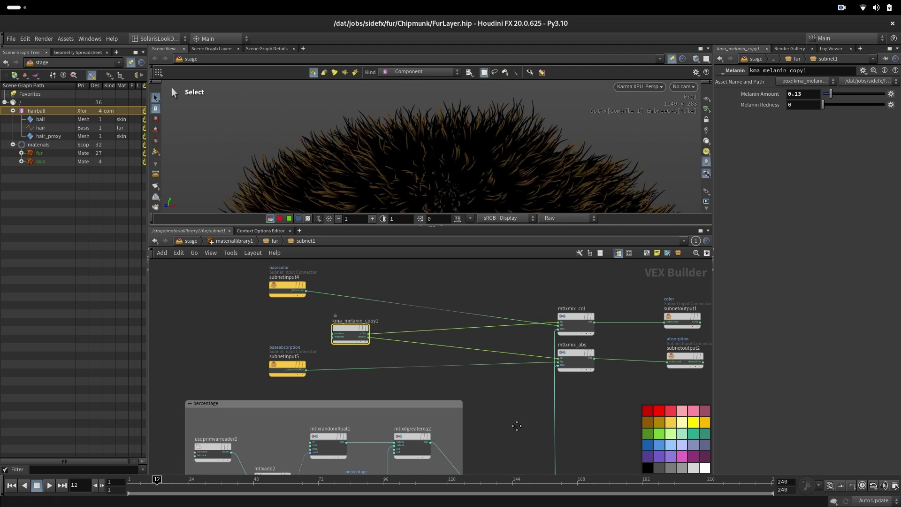
- Set the percentage input's default to 1
{"action": "middle_click_drag", "start_coordinate": [514, 423], "coordinate": [519, 342]}
{"action": "middle_click_drag", "start_coordinate": [527, 407], "coordinate": [419, 345]}
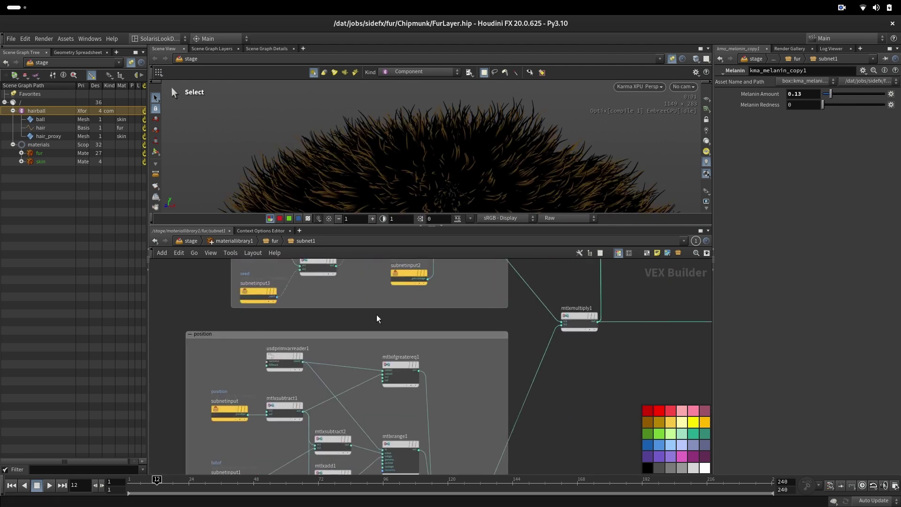
{"action": "left_click", "coordinate": [408, 275]}
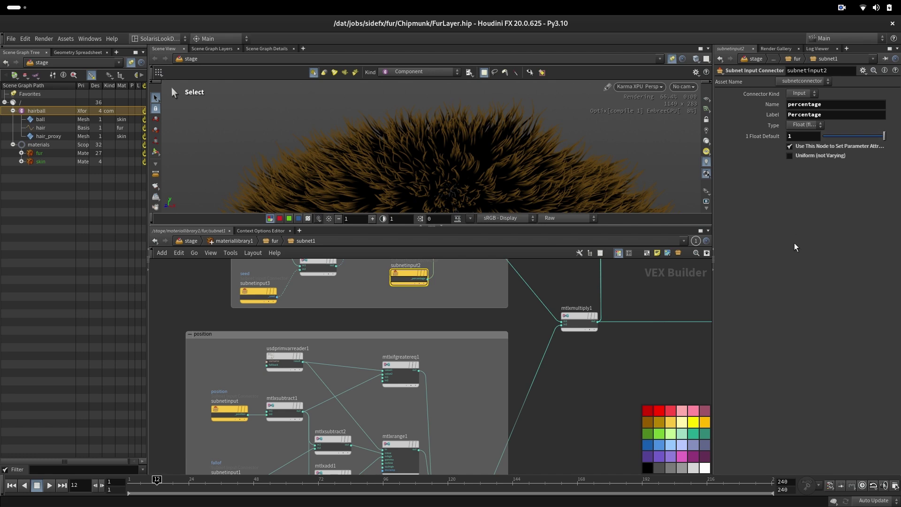
- Add Subnet Input Connectors named redness and melanin and wire them into the Melanin node's matching inputs
{"action": "middle_click_drag", "start_coordinate": [562, 341], "coordinate": [547, 430]}
{"action": "middle_click_drag", "start_coordinate": [530, 291], "coordinate": [548, 438]}
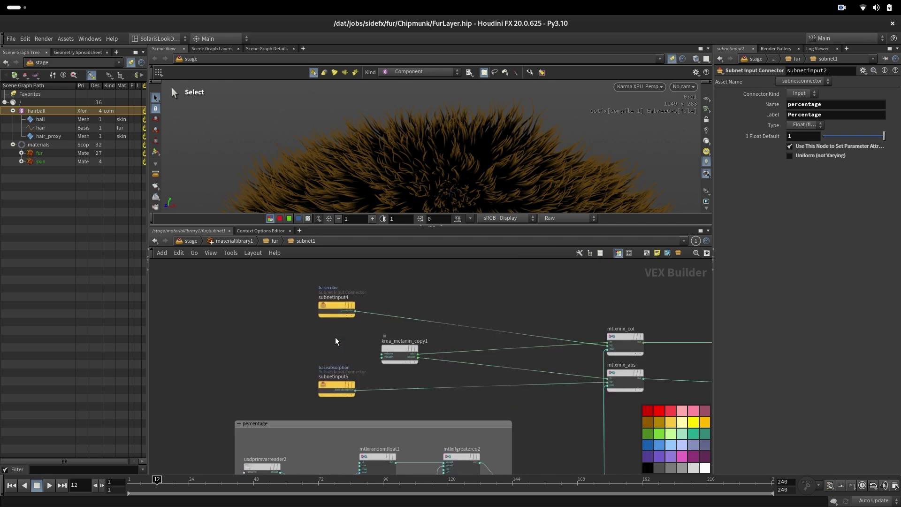
{"action": "scroll", "coordinate": [315, 350], "scroll_direction": "up", "scroll_amount": 5}
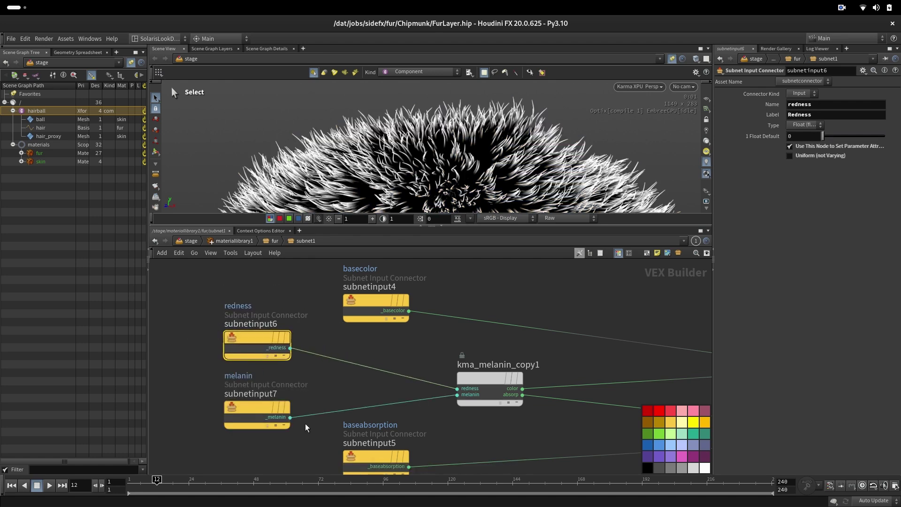
- Examine subnet1's exposed inputs and outputs in the fur network, and return inside to the Melanin node
{"action": "key", "text": "u"}
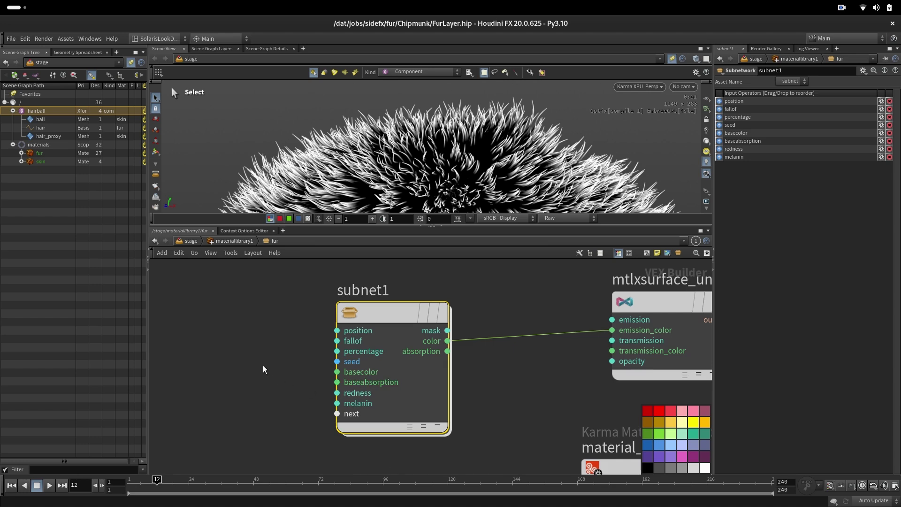
{"action": "key", "text": "i"}
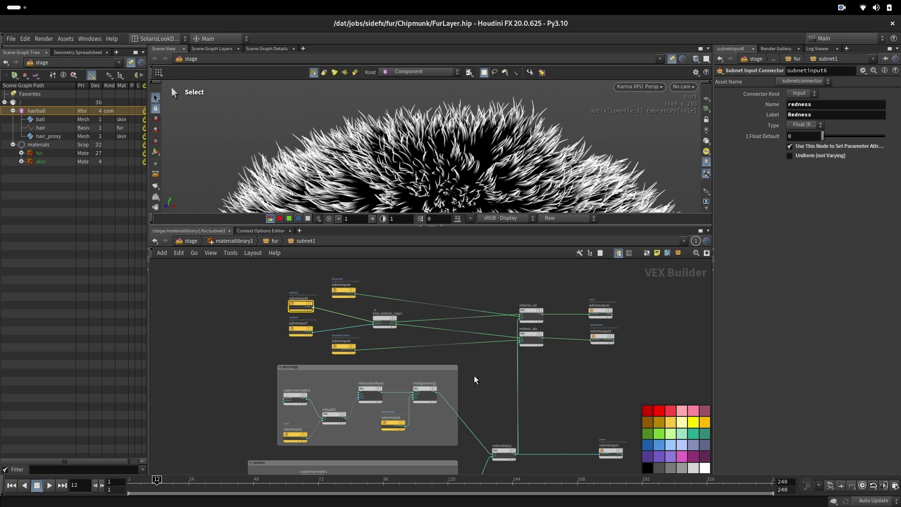
{"action": "middle_click_drag", "start_coordinate": [493, 384], "coordinate": [500, 392]}
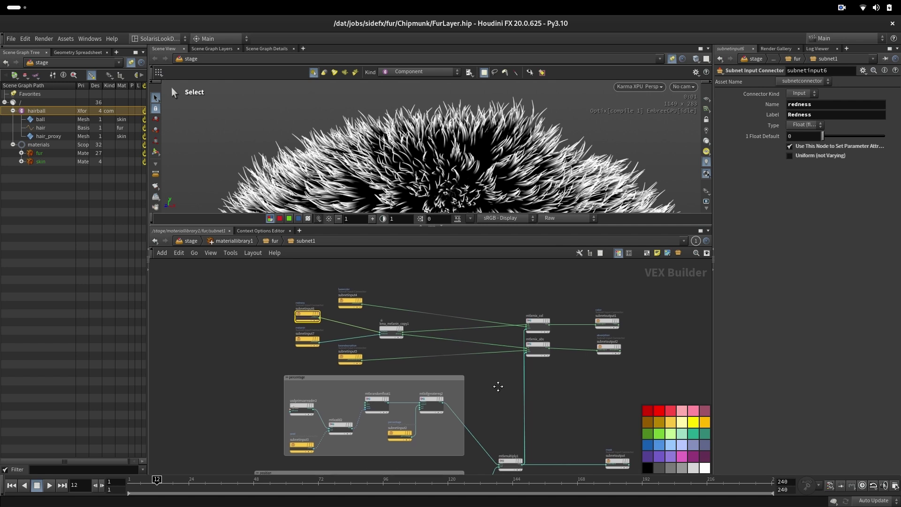
{"action": "left_click", "coordinate": [392, 342]}
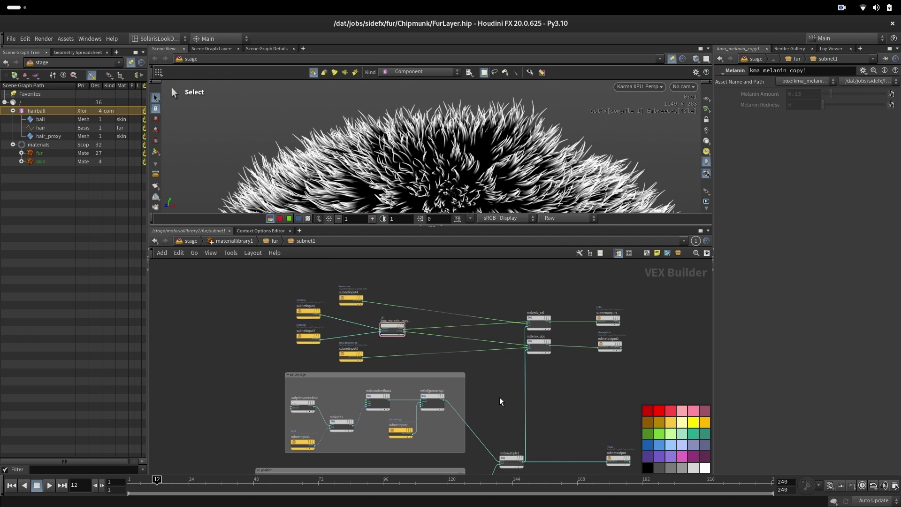
- Move the Melanin node and its neighbouring input connectors upward to free space above the percentage network box
{"action": "middle_click_drag", "start_coordinate": [412, 275], "coordinate": [424, 300]}
{"action": "left_click_drag", "start_coordinate": [364, 327], "coordinate": [381, 291]}
{"action": "left_click_drag", "start_coordinate": [405, 356], "coordinate": [382, 319], "text": "shift"}
{"action": "left_click_drag", "start_coordinate": [362, 380], "coordinate": [380, 347]}
{"action": "left_click", "coordinate": [356, 378]}
- Add a Subnet Input Connector named layercolor, with type Color, in the free space below baseabsorption
{"action": "scroll", "coordinate": [356, 376], "scroll_direction": "up", "scroll_amount": 5}
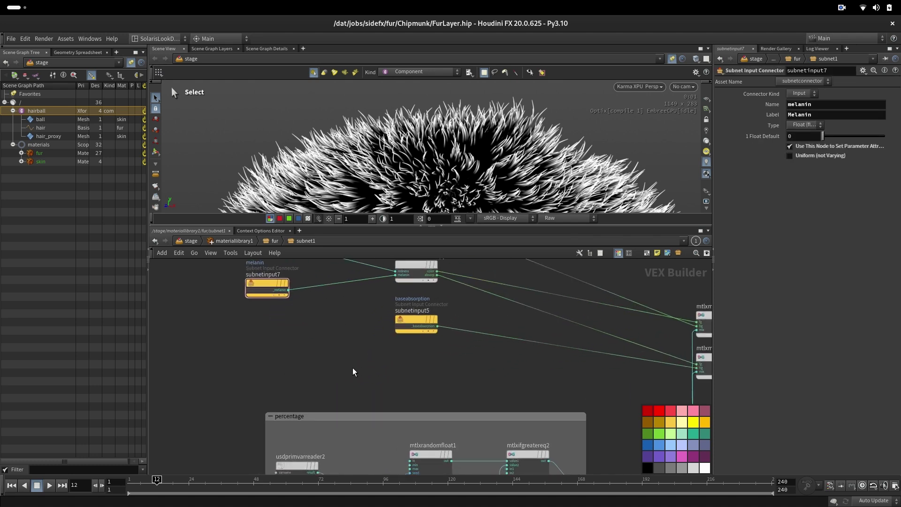
{"action": "key", "text": "Tab"}
{"action": "type", "text": "in"}
{"action": "key", "text": "Return"}
{"action": "key", "text": "Return"}
{"action": "left_click", "coordinate": [815, 106]}
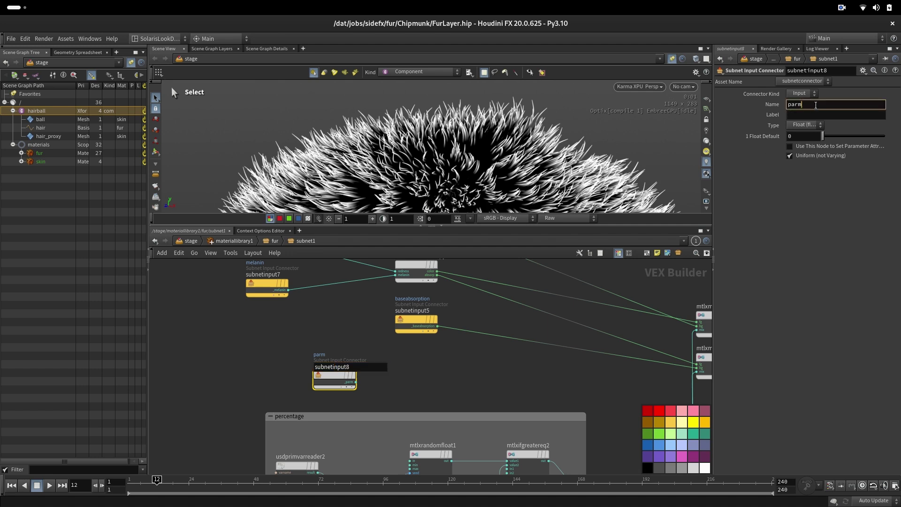
{"action": "left_click", "coordinate": [768, 92]}
{"action": "left_click", "coordinate": [823, 309]}
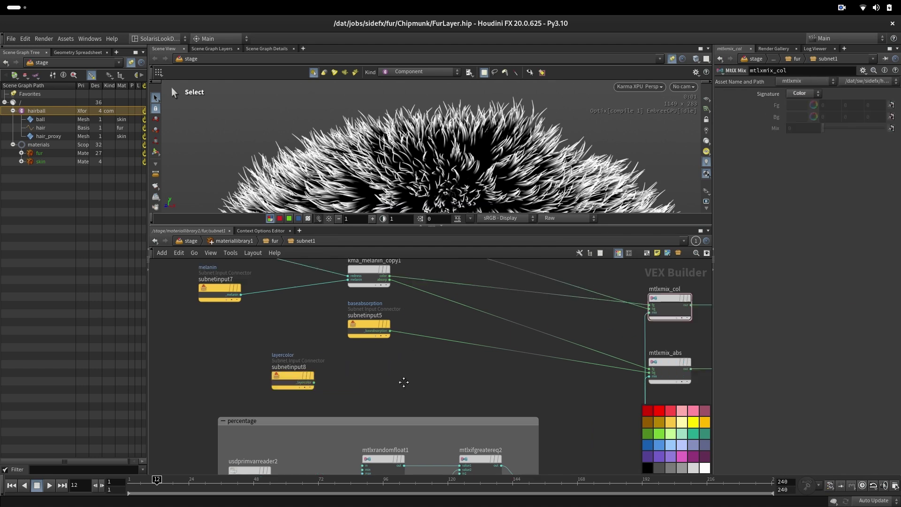
- Add an MtlX Ln node beside the layercolor input
{"action": "middle_click_drag", "start_coordinate": [403, 382], "coordinate": [415, 382]}
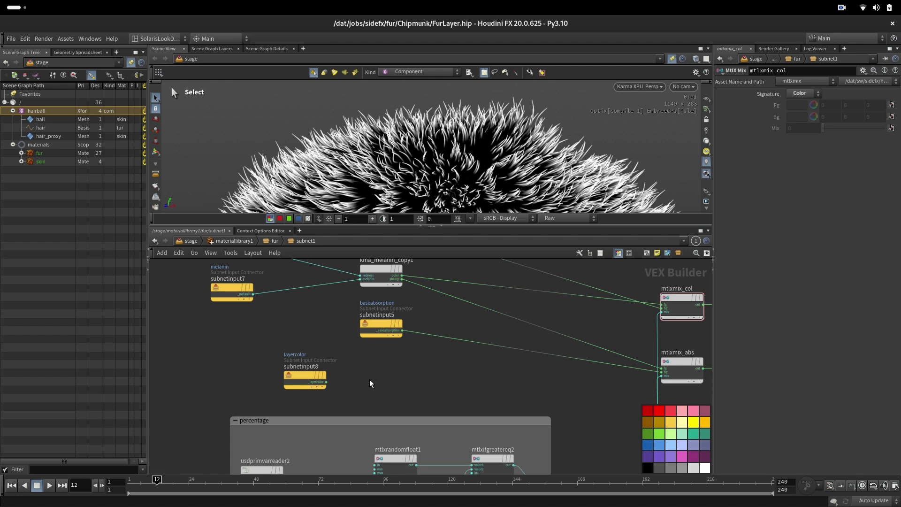
{"action": "key", "text": "Tab"}
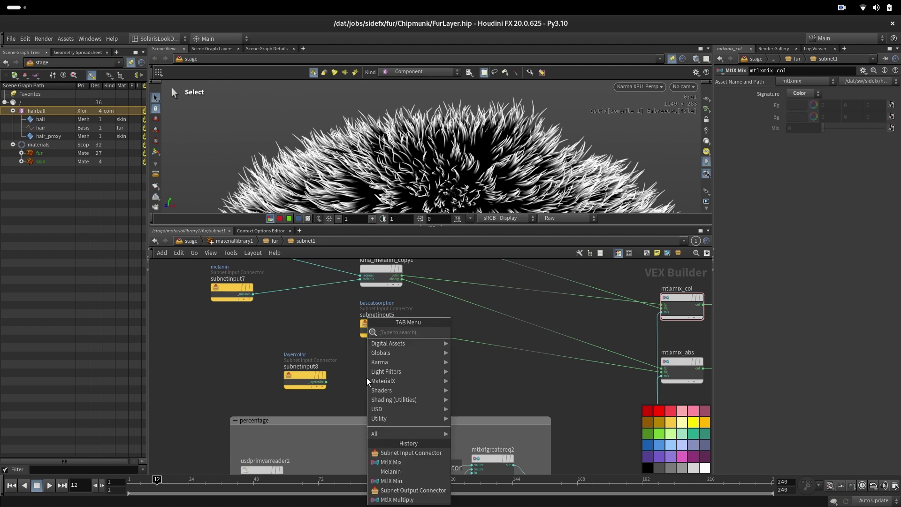
{"action": "type", "text": "ln"}
{"action": "key", "text": "Return"}
{"action": "left_click", "coordinate": [391, 395]}
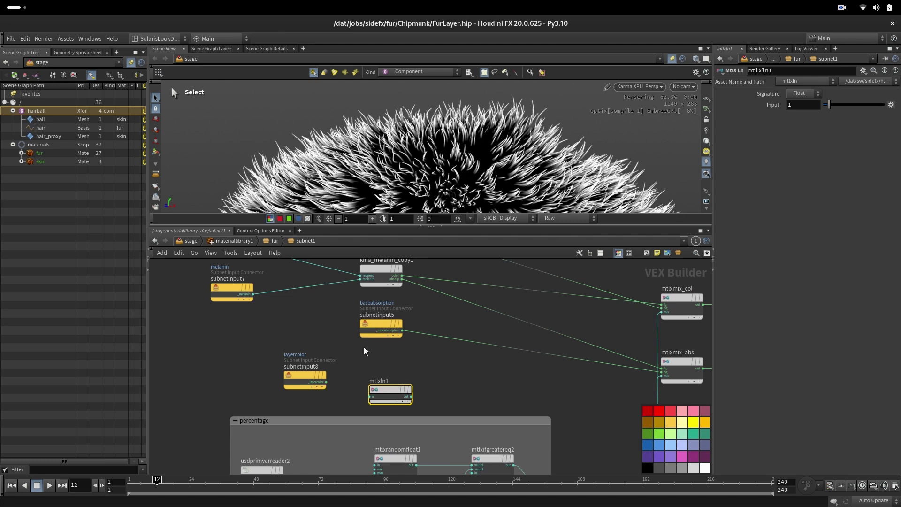
- Connect the layercolor input to the MtlX Ln node and feed its output into a new MtlX Multiply node
{"action": "left_click_drag", "start_coordinate": [331, 382], "coordinate": [390, 394]}
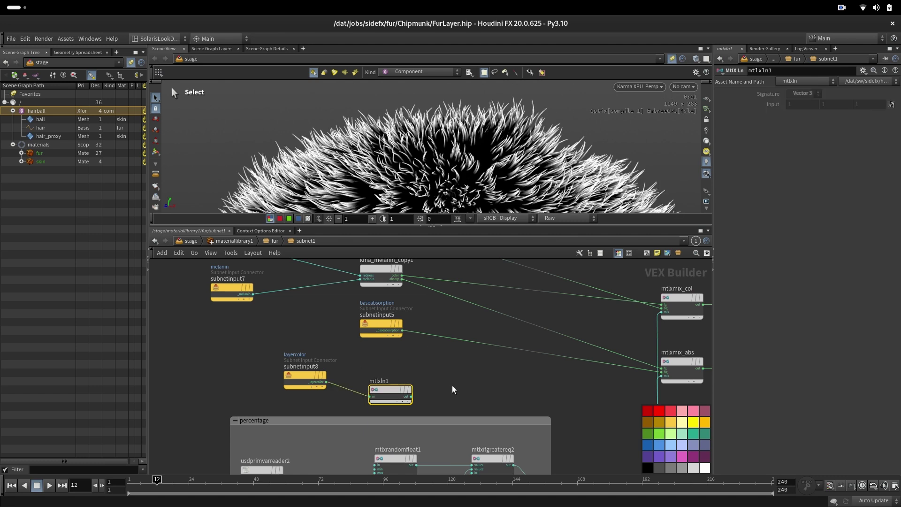
{"action": "key", "text": "Tab"}
{"action": "left_click", "coordinate": [593, 332]}
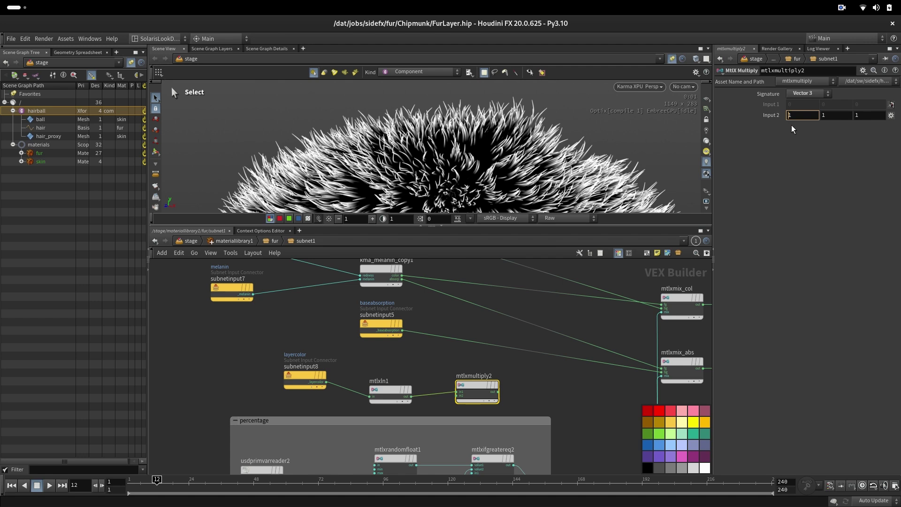
{"action": "key", "text": "shift+Return"}
- Add an MtlX If Equal node with signature Color (B) and Value 2 enabled, and connect the melaninswitch input to its value1
{"action": "middle_click_drag", "start_coordinate": [486, 403], "coordinate": [455, 389]}
{"action": "middle_click_drag", "start_coordinate": [503, 374], "coordinate": [531, 377]}
{"action": "left_click_drag", "start_coordinate": [391, 372], "coordinate": [395, 363]}
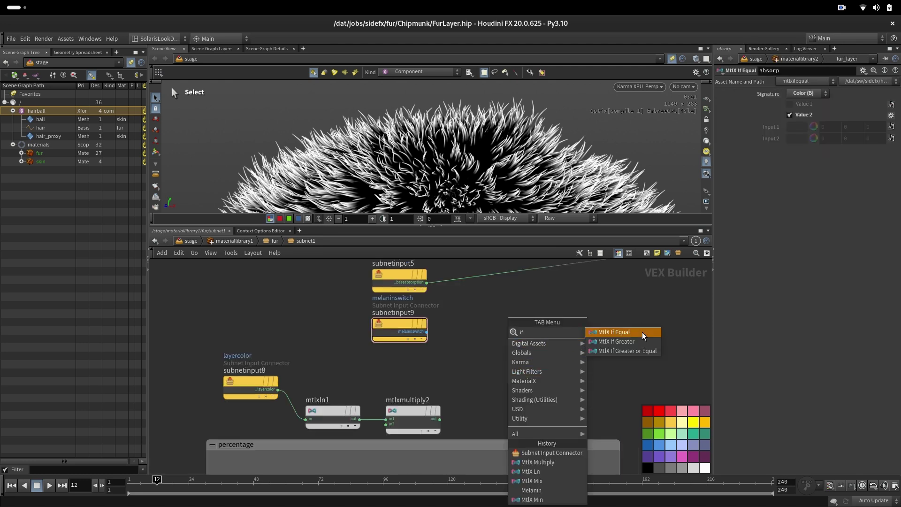
{"action": "left_click", "coordinate": [643, 332]}
{"action": "left_click", "coordinate": [572, 373]}
{"action": "mouse_move", "coordinate": [428, 334]}
{"action": "left_mouse_down"}
{"action": "mouse_move", "coordinate": [443, 347]}
{"action": "mouse_move", "coordinate": [544, 368]}
{"action": "left_mouse_up"}
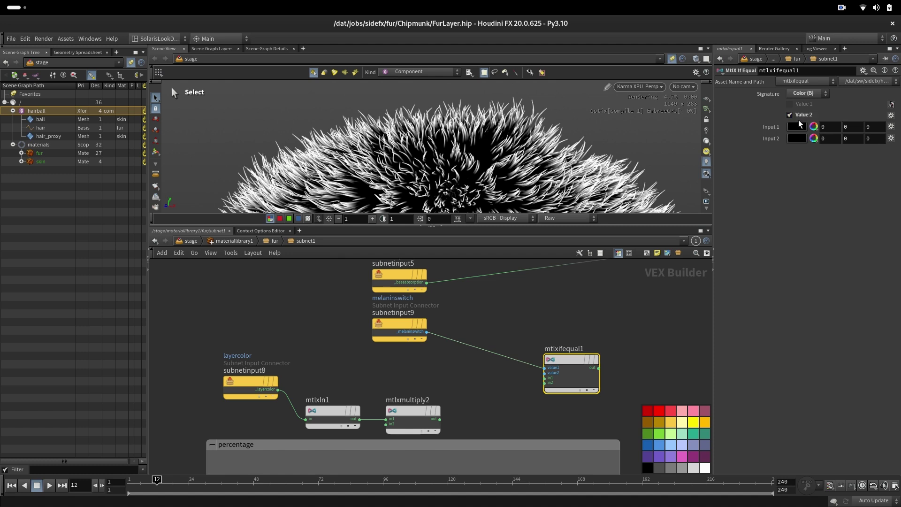
- Wire the Melanin node's absorp output into in1 of the If Equal node and the layer color's Multiply output into in2
{"action": "middle_click_drag", "start_coordinate": [530, 307], "coordinate": [509, 344]}
{"action": "left_click_drag", "start_coordinate": [369, 275], "coordinate": [482, 436]}
{"action": "middle_click_drag", "start_coordinate": [418, 451], "coordinate": [440, 410]}
{"action": "left_click_drag", "start_coordinate": [404, 436], "coordinate": [551, 397]}
- Duplicate the If Equal node and wire the Melanin color output into in1 and the layercolor input directly into in2
{"action": "key", "text": "ctrl+c"}
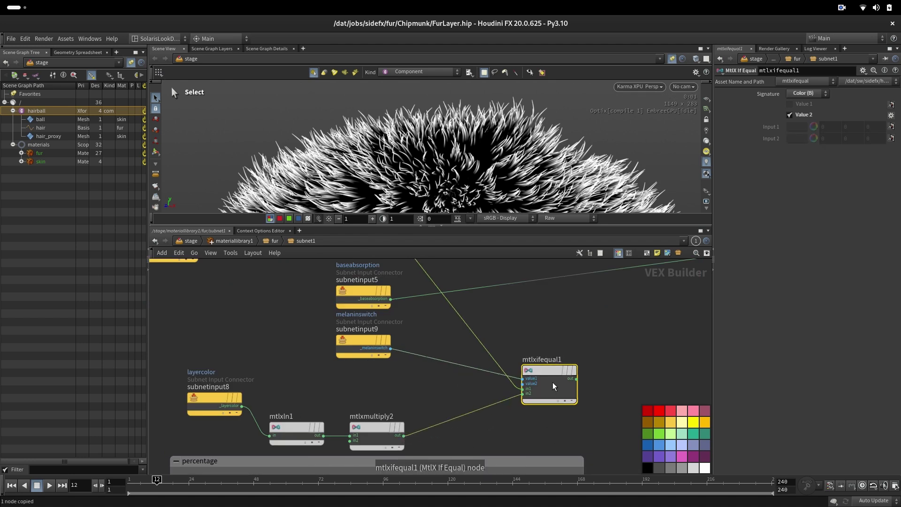
{"action": "key", "text": "ctrl+v"}
{"action": "left_click_drag", "start_coordinate": [242, 405], "coordinate": [522, 338]}
{"action": "middle_click_drag", "start_coordinate": [614, 336], "coordinate": [623, 399]}
{"action": "left_click_drag", "start_coordinate": [401, 297], "coordinate": [532, 396]}
{"action": "scroll", "coordinate": [531, 389], "scroll_direction": "down", "scroll_amount": 3}
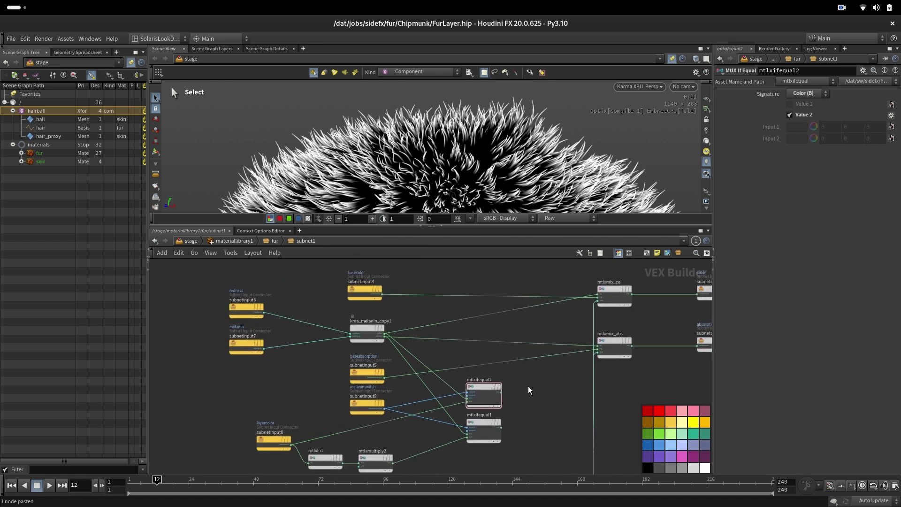
- Rename the duplicated If Equal node to col and the original one to abs
{"action": "scroll", "coordinate": [523, 375], "scroll_direction": "up", "scroll_amount": 3}
{"action": "double_click", "coordinate": [432, 374]}
{"action": "type", "text": "col"}
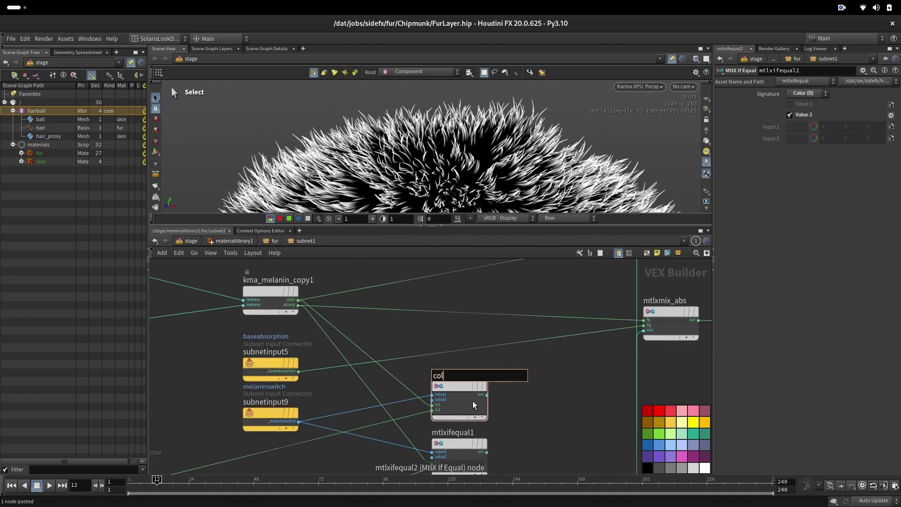
{"action": "double_click", "coordinate": [425, 436]}
{"action": "type", "text": "abs"}
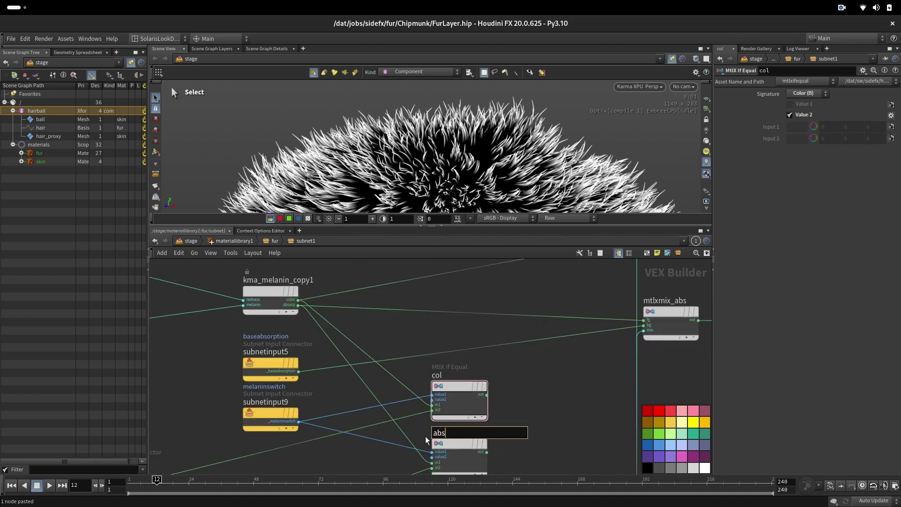
{"action": "key", "text": "Return"}
- Connect the col output to the fg input of mtlxmix_col and the abs output to the fg input of mtlxmix_abs
{"action": "left_click", "coordinate": [486, 395]}
{"action": "middle_click_drag", "start_coordinate": [590, 309], "coordinate": [563, 351]}
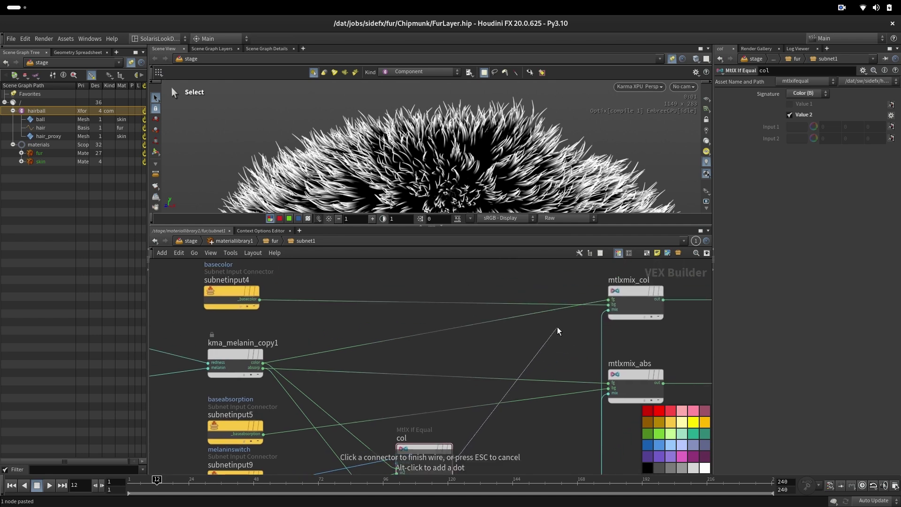
{"action": "left_click", "coordinate": [600, 293]}
{"action": "middle_click_drag", "start_coordinate": [550, 436], "coordinate": [544, 371]}
{"action": "left_click", "coordinate": [442, 434]}
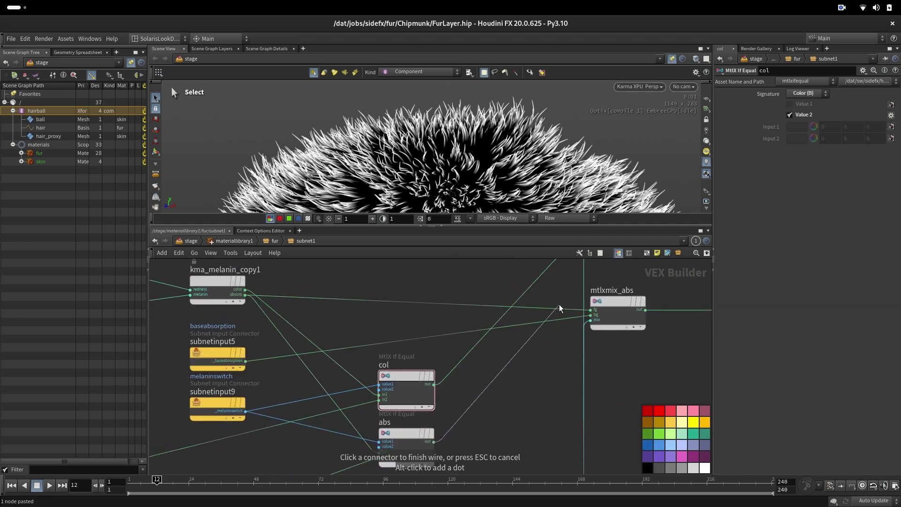
{"action": "left_click", "coordinate": [590, 310]}
- Enclose the color and melanin nodes in a network box and turn on Toggle Default for the melaninswitch input
{"action": "left_click_drag", "start_coordinate": [206, 400], "coordinate": [338, 437]}
{"action": "left_click_drag", "start_coordinate": [557, 323], "coordinate": [560, 347]}
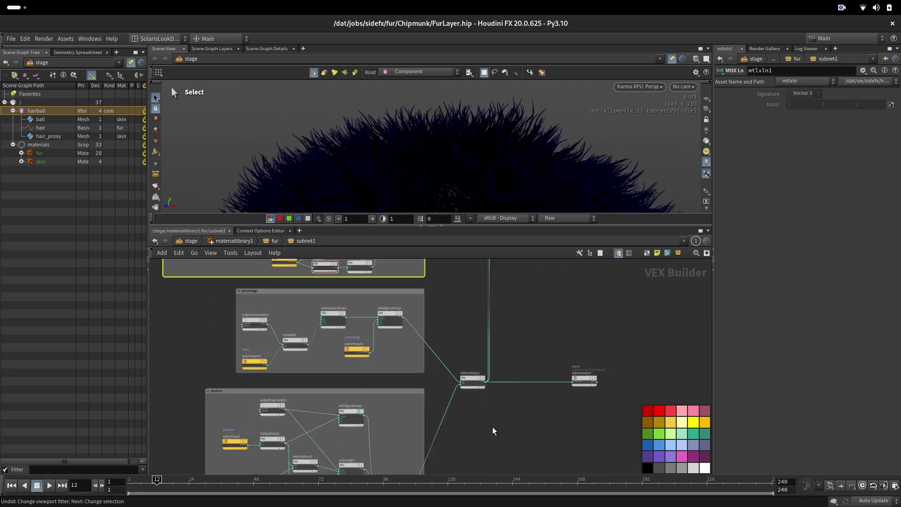
{"action": "middle_click_drag", "start_coordinate": [492, 427], "coordinate": [482, 363]}
{"action": "middle_click_drag", "start_coordinate": [462, 407], "coordinate": [481, 344]}
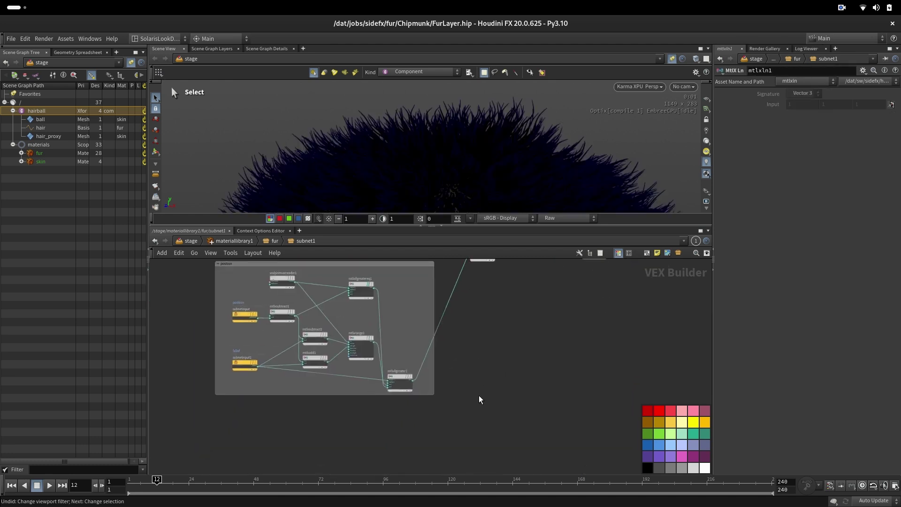
{"action": "scroll", "coordinate": [539, 435], "scroll_direction": "up", "scroll_amount": 8}
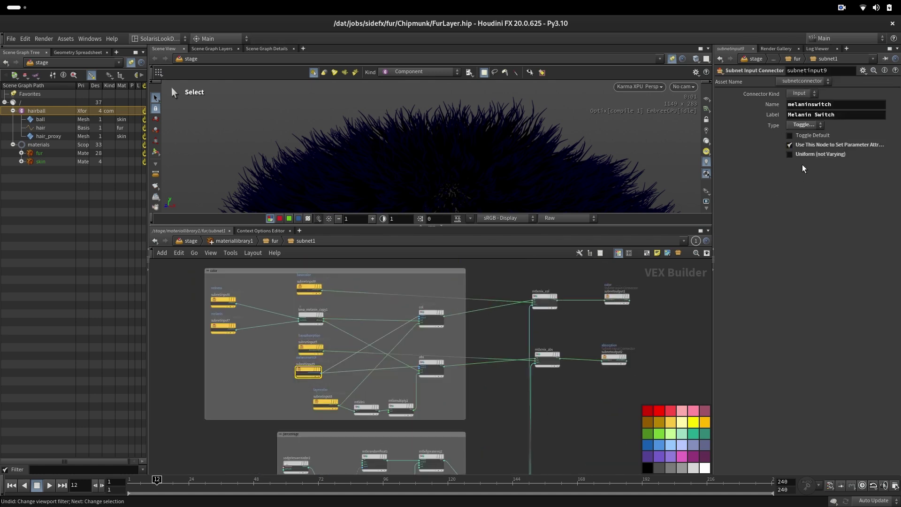
{"action": "left_click", "coordinate": [795, 137]}
- Add a Subnet Input Connector named mask in the free space below the position network box
{"action": "scroll", "coordinate": [500, 422], "scroll_direction": "down", "scroll_amount": 8}
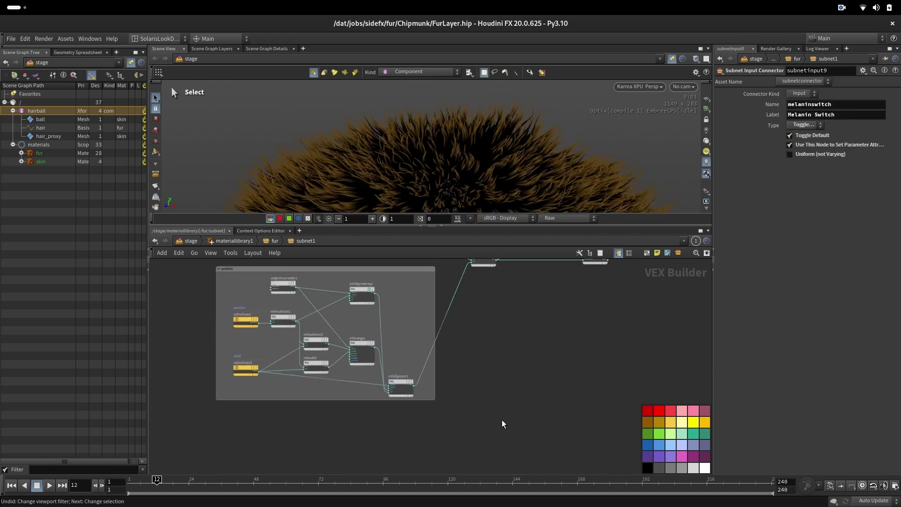
{"action": "key", "text": "Tab"}
{"action": "mouse_move", "coordinate": [516, 418]}
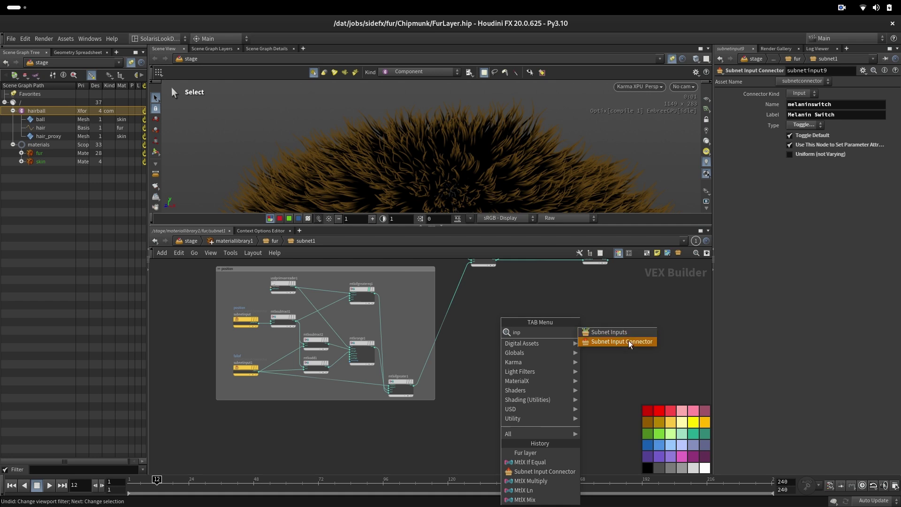
{"action": "left_click", "coordinate": [629, 339]}
{"action": "double_click", "coordinate": [806, 104]}
{"action": "type", "text": "mask"}
{"action": "key", "text": "Return"}
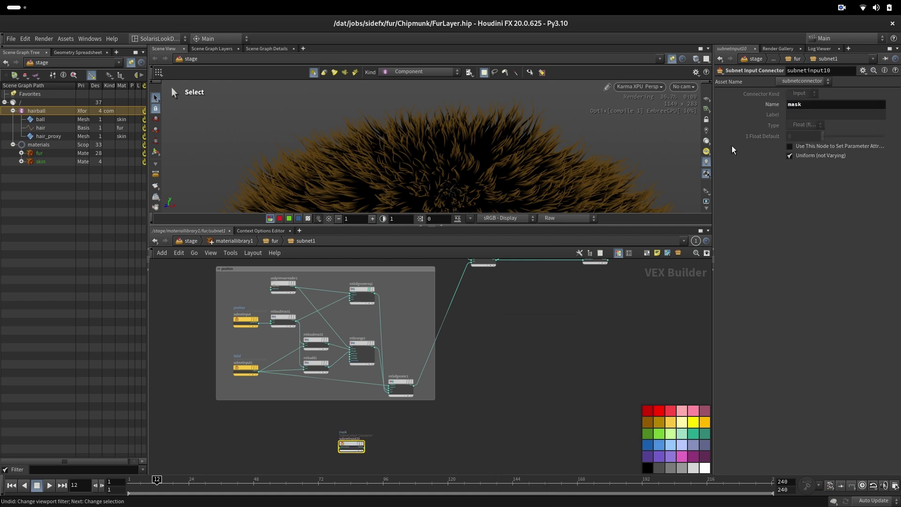
- Rename the mask output connector to maskOut with the label Mask Out
{"action": "middle_click_drag", "start_coordinate": [492, 352], "coordinate": [511, 392]}
{"action": "left_click", "coordinate": [616, 301]}
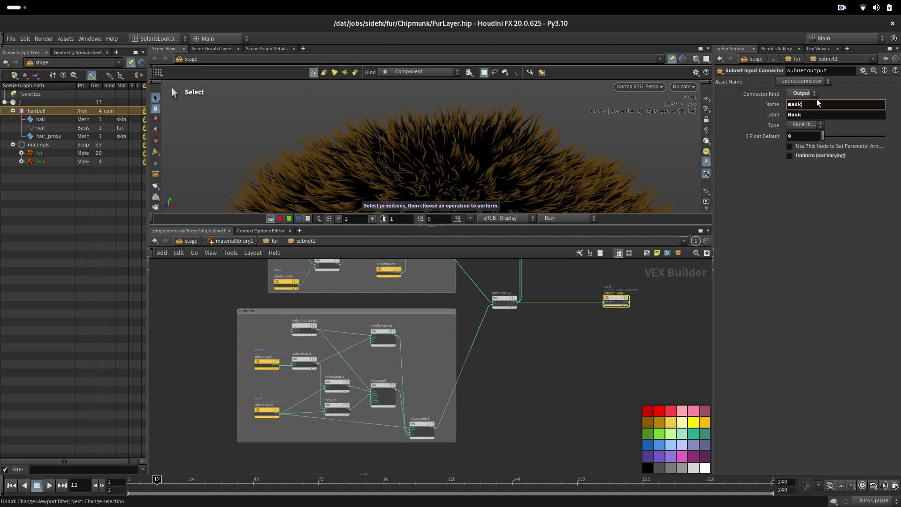
{"action": "type", "text": "Ou"}
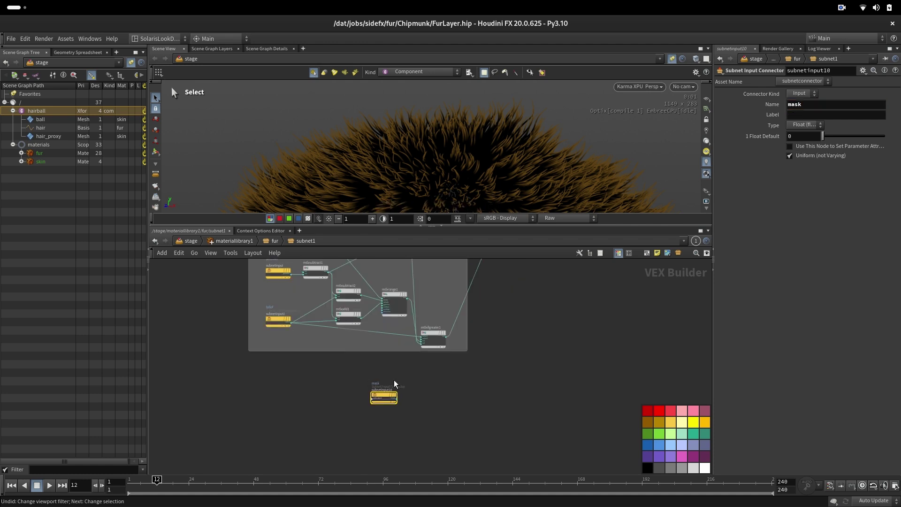
- Label the new mask input Mask, let it set parameter attributes and turn off Uniform
{"action": "left_click", "coordinate": [813, 116]}
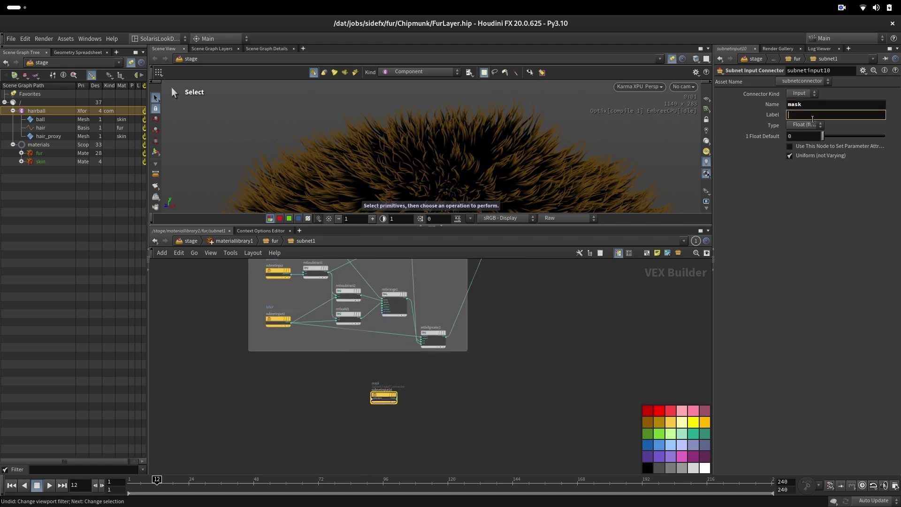
{"action": "type", "text": "Mask"}
{"action": "key", "text": "Return"}
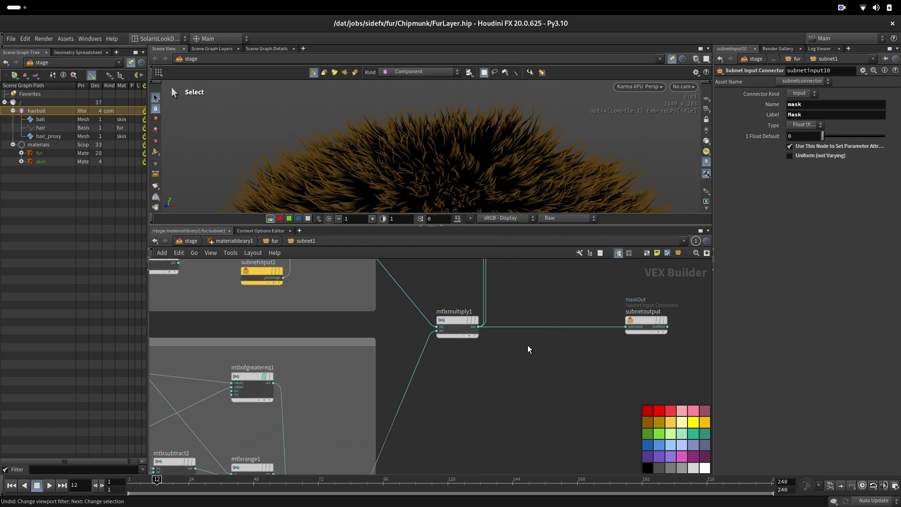
- Insert an MtlX Multiply node on the wire between mtlxmultiply1 and the maskOut output
{"action": "key", "text": "Tab"}
{"action": "type", "text": "mul"}
{"action": "left_click", "coordinate": [617, 333]}
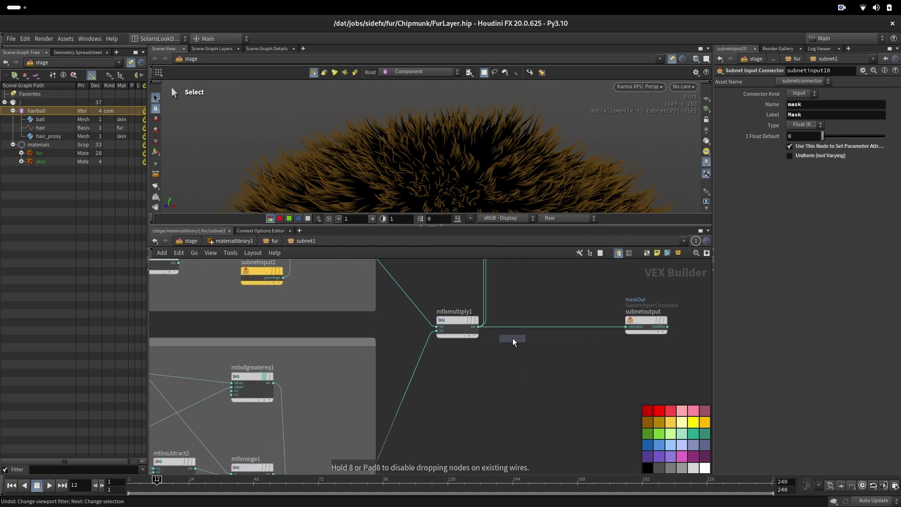
{"action": "left_click", "coordinate": [536, 327]}
- Connect the mask input to in2 of the inserted Multiply node and shift the mask input node sideways below the position box
{"action": "left_click", "coordinate": [379, 400]}
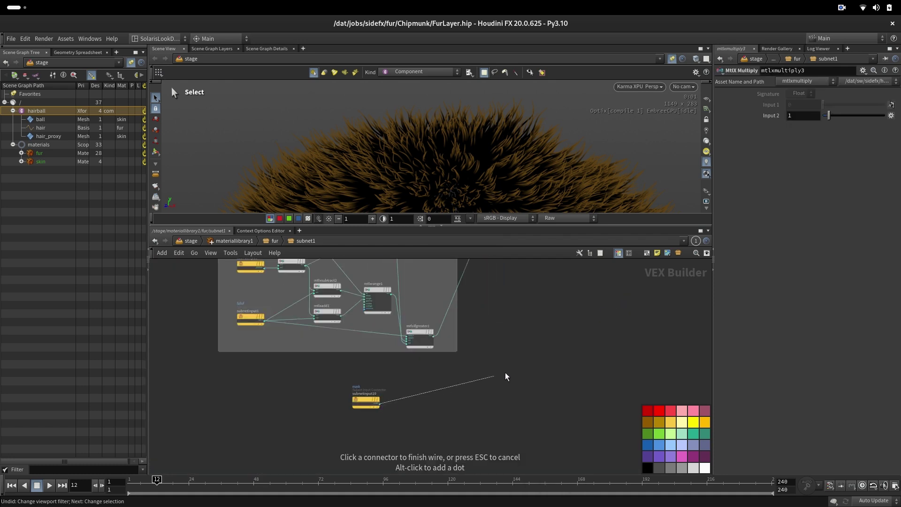
{"action": "middle_click_drag", "start_coordinate": [552, 261], "coordinate": [512, 356]}
{"action": "left_click", "coordinate": [504, 297]}
{"action": "middle_click_drag", "start_coordinate": [439, 441], "coordinate": [438, 369]}
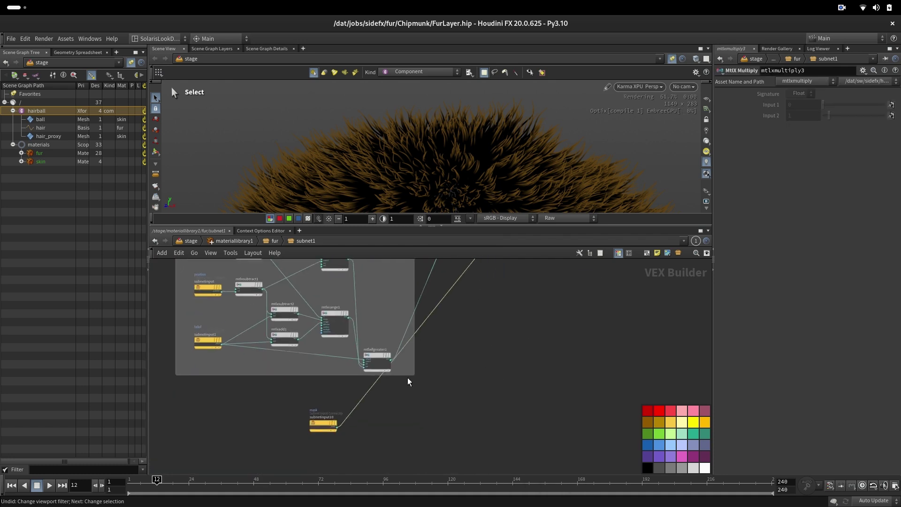
{"action": "left_click_drag", "start_coordinate": [317, 422], "coordinate": [400, 425]}
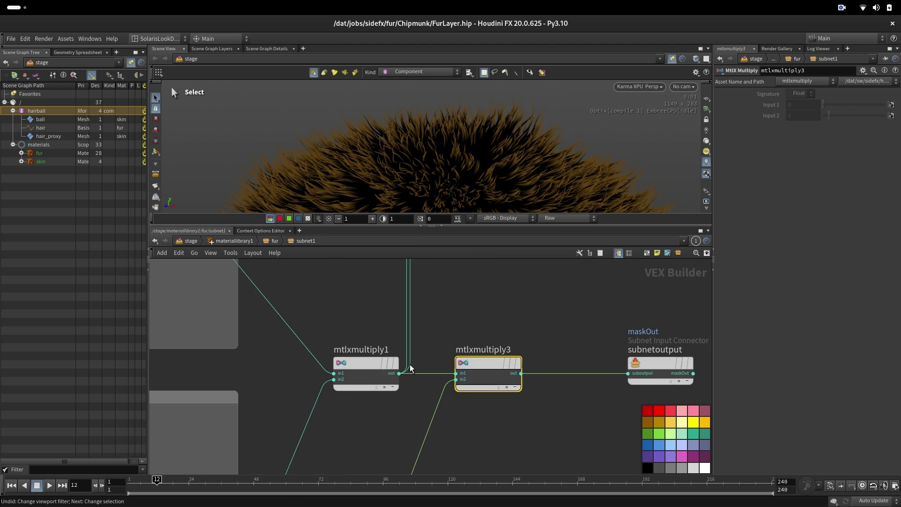
- Reroute the mask wires of both mix nodes to the new Multiply output and set the mask input's default to 1
{"action": "left_click_drag", "start_coordinate": [410, 364], "coordinate": [522, 373]}
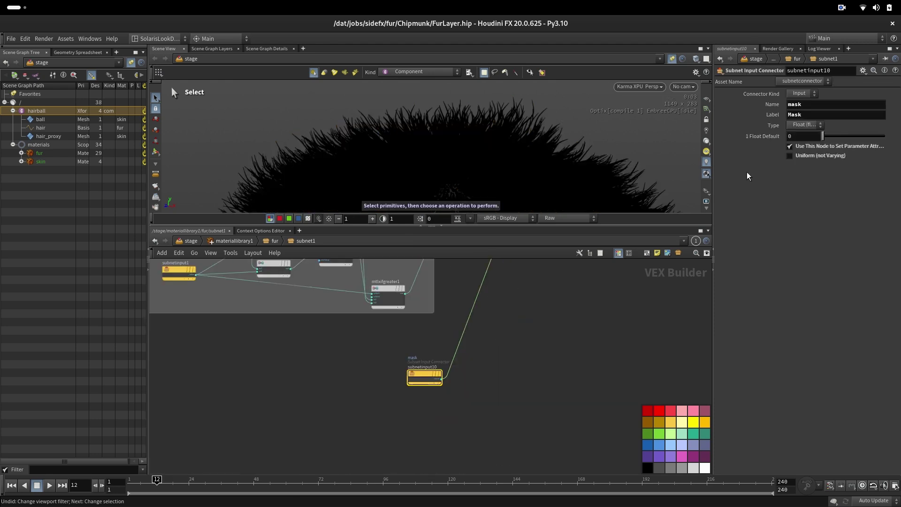
{"action": "left_click_drag", "start_coordinate": [823, 136], "coordinate": [884, 136]}
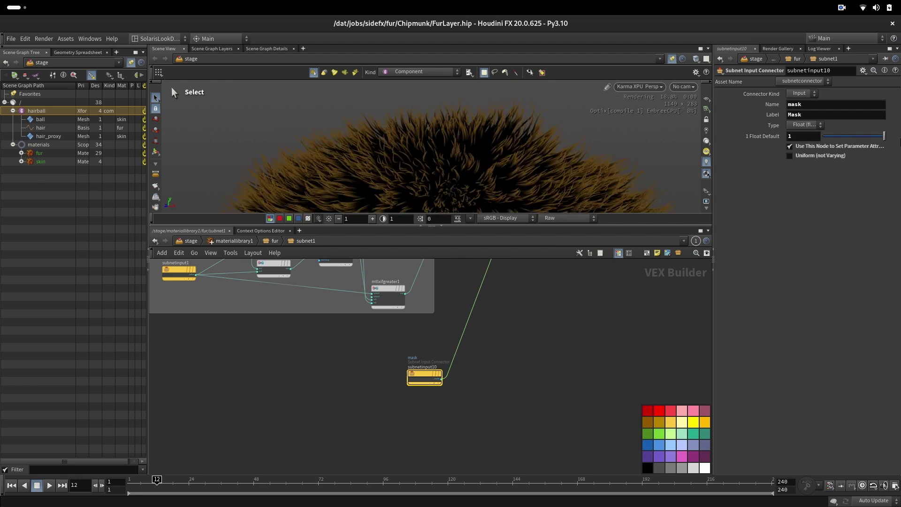
- Enclose the color, absorption and maskOut output connectors in a network box
{"action": "scroll", "coordinate": [527, 344], "scroll_direction": "down", "scroll_amount": 5}
{"action": "left_click_drag", "start_coordinate": [485, 429], "coordinate": [376, 418]}
{"action": "key", "text": "shift+o"}
{"action": "key", "text": "c"}
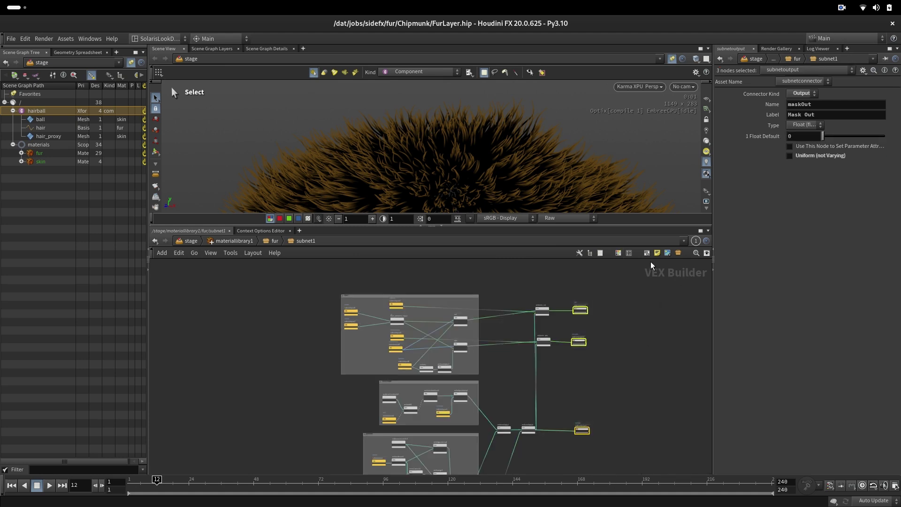
{"action": "left_click", "coordinate": [648, 253]}
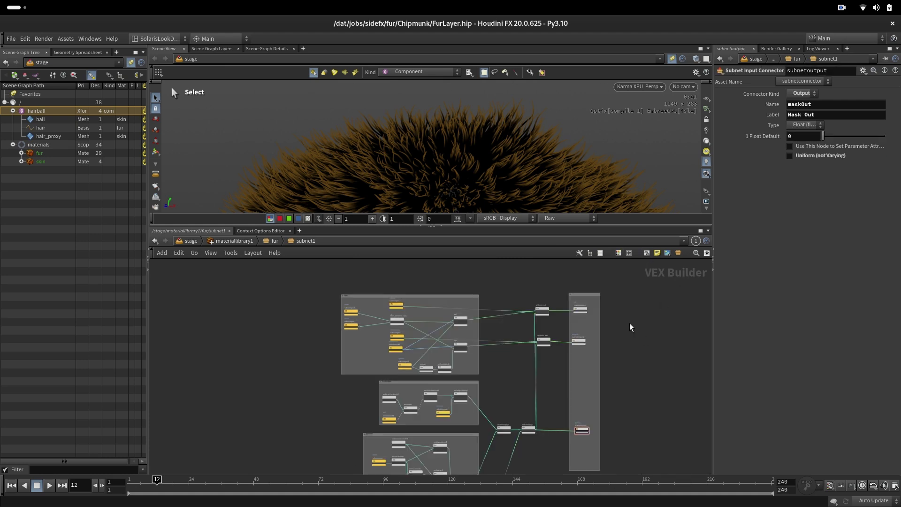
- Go back up to the fur network and examine the Color and Mask parameter groups of the fur_layer1 node
{"action": "middle_click_drag", "start_coordinate": [641, 370], "coordinate": [617, 338]}
{"action": "scroll", "coordinate": [617, 338], "scroll_direction": "down", "scroll_amount": 4}
{"action": "key", "text": "u"}
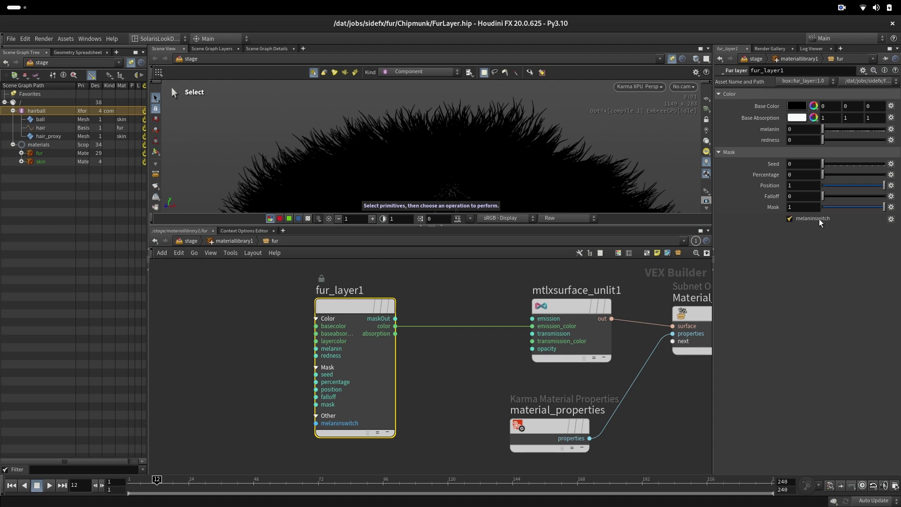
{"action": "left_click", "coordinate": [730, 96]}
{"action": "left_click", "coordinate": [730, 96]}
{"action": "left_click", "coordinate": [732, 153]}
{"action": "left_click", "coordinate": [733, 153]}
- Toggle fur_layer1's melaninswitch off and on twice to compare the color parameters it exposes
{"action": "left_click", "coordinate": [800, 219]}
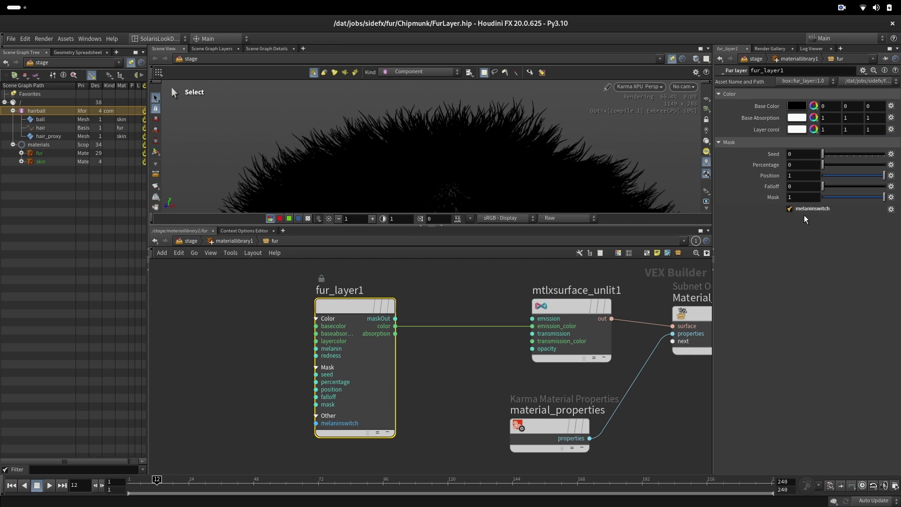
{"action": "left_click", "coordinate": [805, 211]}
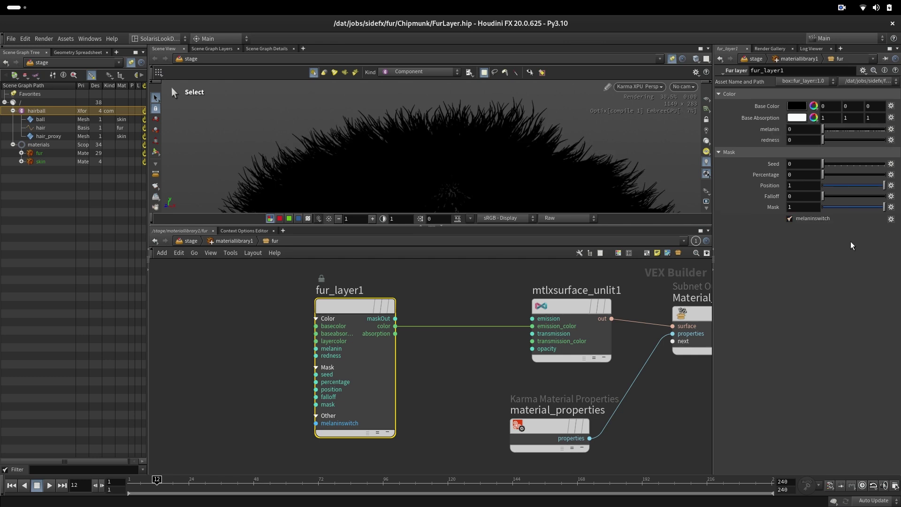
{"action": "left_click", "coordinate": [792, 219]}
{"action": "left_click", "coordinate": [807, 210]}
- Set fur_layer1's Percentage to 1, melanin to about 0.064 and redness to 0
{"action": "left_click_drag", "start_coordinate": [840, 133], "coordinate": [850, 132]}
{"action": "left_click_drag", "start_coordinate": [882, 174], "coordinate": [888, 175]}
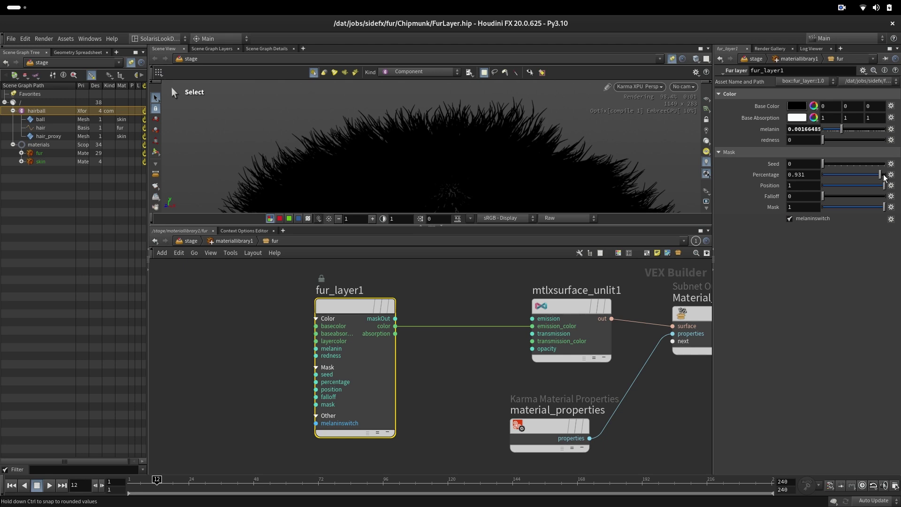
{"action": "left_click_drag", "start_coordinate": [865, 140], "coordinate": [822, 140]}
{"action": "left_click", "coordinate": [867, 130]}
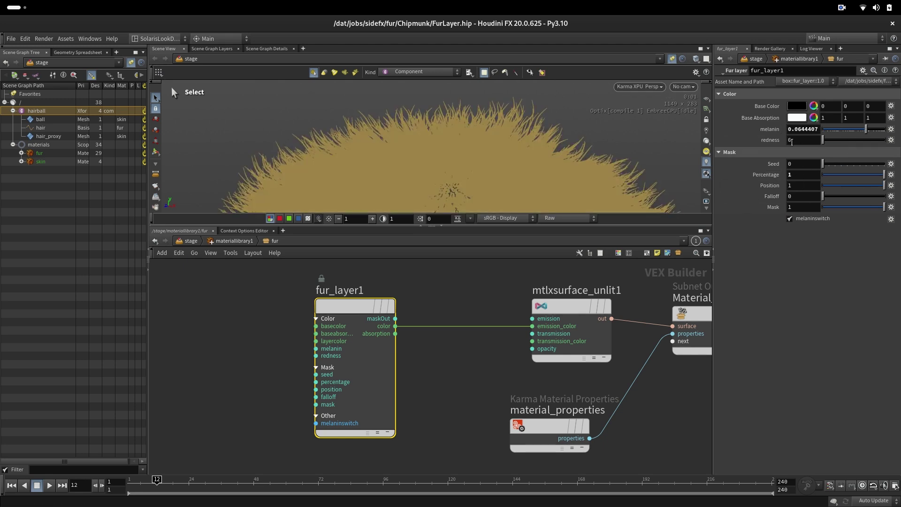
- Enter the fur_layer1 node and inspect the Melanin_Switch input connector's settings
{"action": "double_click", "coordinate": [359, 306]}
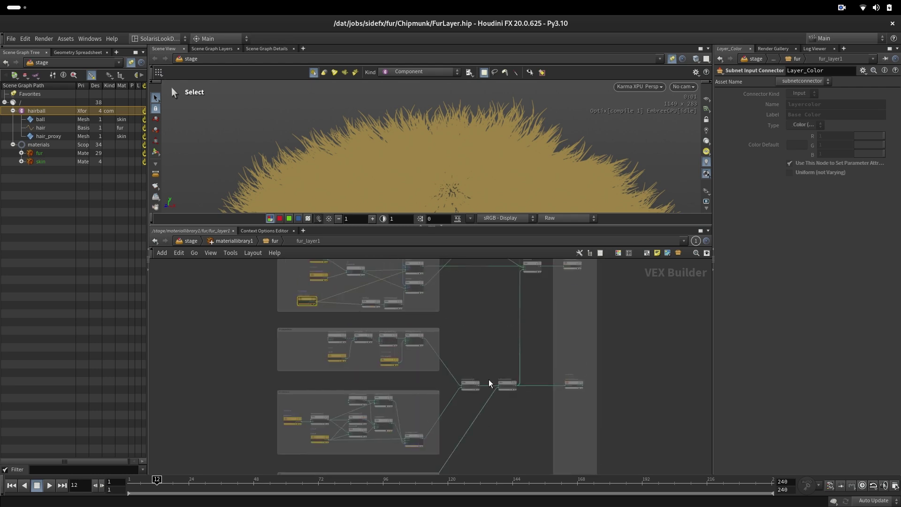
{"action": "middle_click_drag", "start_coordinate": [468, 309], "coordinate": [476, 405]}
{"action": "scroll", "coordinate": [485, 399], "scroll_direction": "up", "scroll_amount": 4}
{"action": "left_click", "coordinate": [340, 301]}
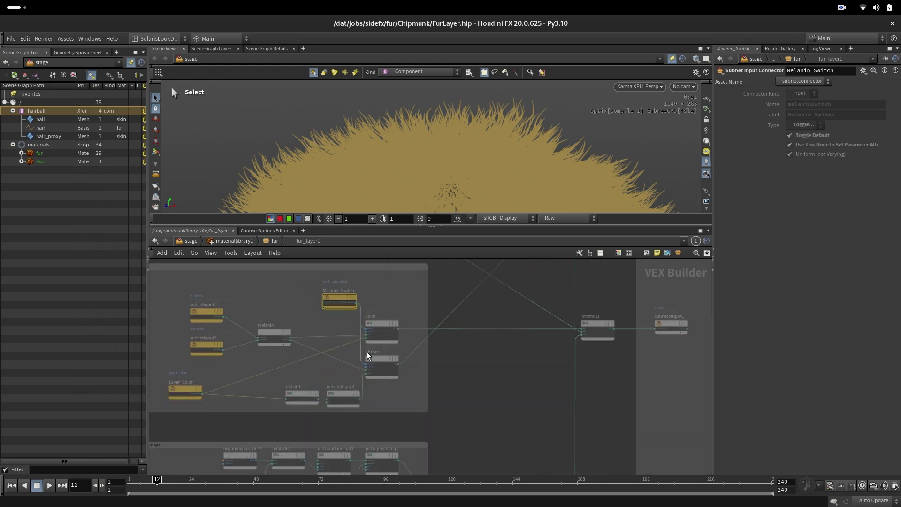
- Return from inside fur_layer1 to the fur network, turn off its melaninswitch and set its layer color to about 1, 0.57, 0.33
{"action": "left_click_drag", "start_coordinate": [176, 411], "coordinate": [200, 378]}
{"action": "left_click", "coordinate": [189, 392]}
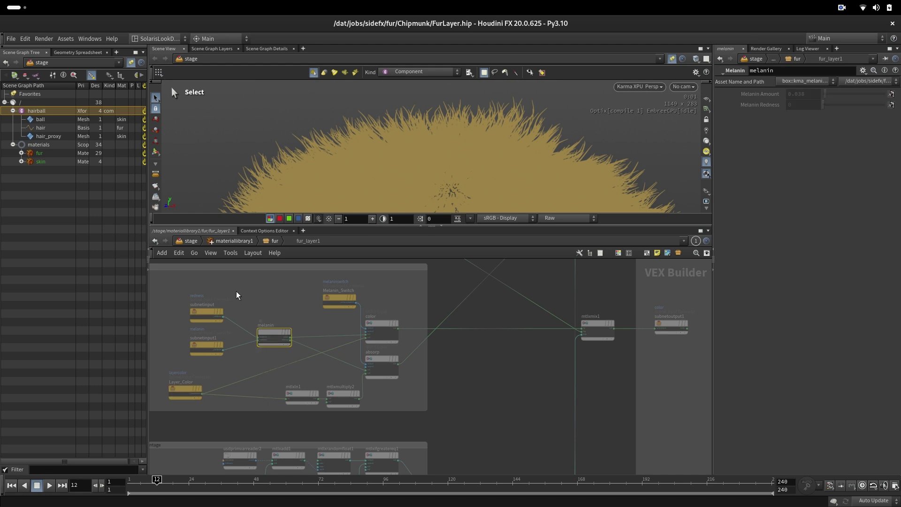
{"action": "key", "text": "u"}
{"action": "left_click", "coordinate": [808, 220]}
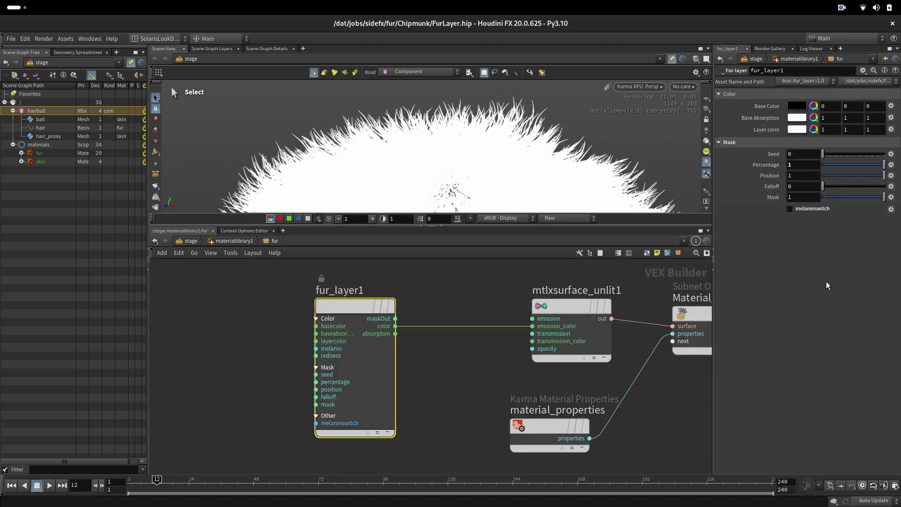
{"action": "left_click", "coordinate": [860, 138]}
{"action": "left_click", "coordinate": [865, 147]}
{"action": "left_click", "coordinate": [872, 138]}
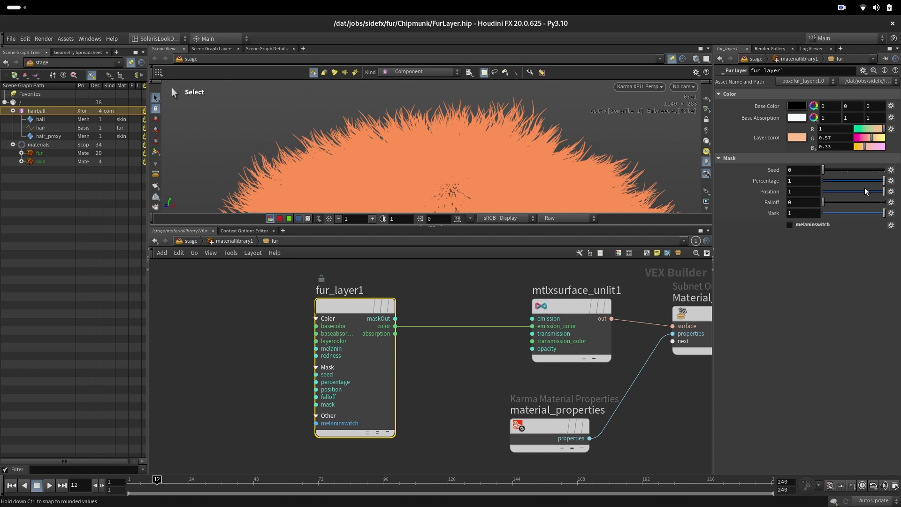
- Turn fur_layer1's melaninswitch back on, set Position to 0.122 and Falloff to 0.092, and undo the trial Mask reduction
{"action": "left_click_drag", "start_coordinate": [871, 192], "coordinate": [829, 197]}
{"action": "left_click", "coordinate": [820, 224]}
{"action": "left_click_drag", "start_coordinate": [884, 207], "coordinate": [801, 226]}
{"action": "key", "text": "ctrl+z"}
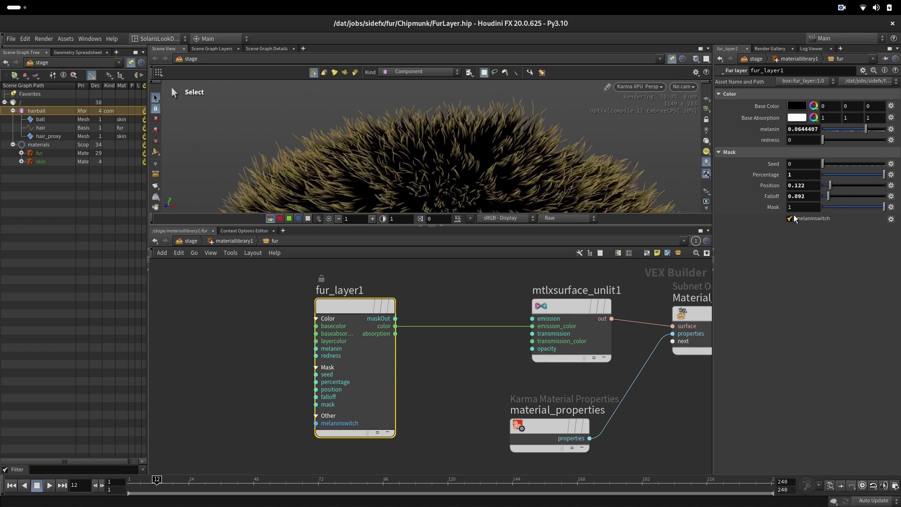
- Reset fur_layer1's Falloff, Position, Percentage and melanin to their defaults, and set Percentage to 1 and melanin to about 0.016
{"action": "middle_click", "coordinate": [774, 196], "text": "ctrl"}
{"action": "middle_click", "coordinate": [768, 183], "text": "ctrl"}
{"action": "middle_click", "coordinate": [770, 172], "text": "ctrl"}
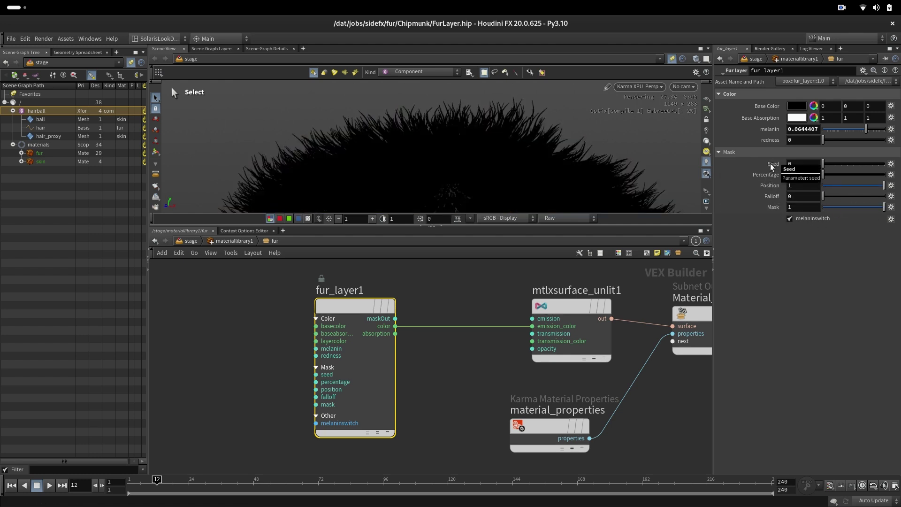
{"action": "middle_click", "coordinate": [766, 132], "text": "ctrl"}
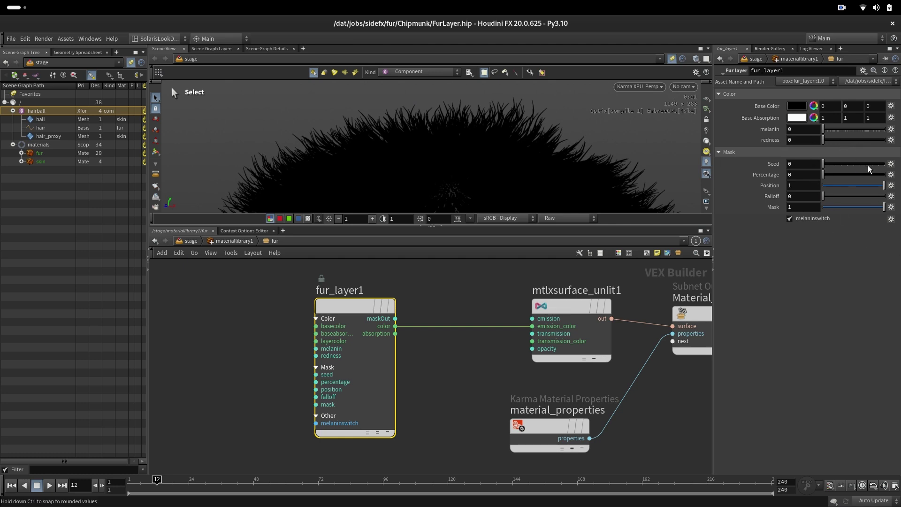
{"action": "left_click_drag", "start_coordinate": [844, 175], "coordinate": [887, 174]}
{"action": "left_click_drag", "start_coordinate": [834, 130], "coordinate": [856, 133]}
- Move fur_layer1 farther from the unlit surface node and rename it Base
{"action": "left_click_drag", "start_coordinate": [355, 306], "coordinate": [219, 295]}
{"action": "double_click", "coordinate": [296, 291]}
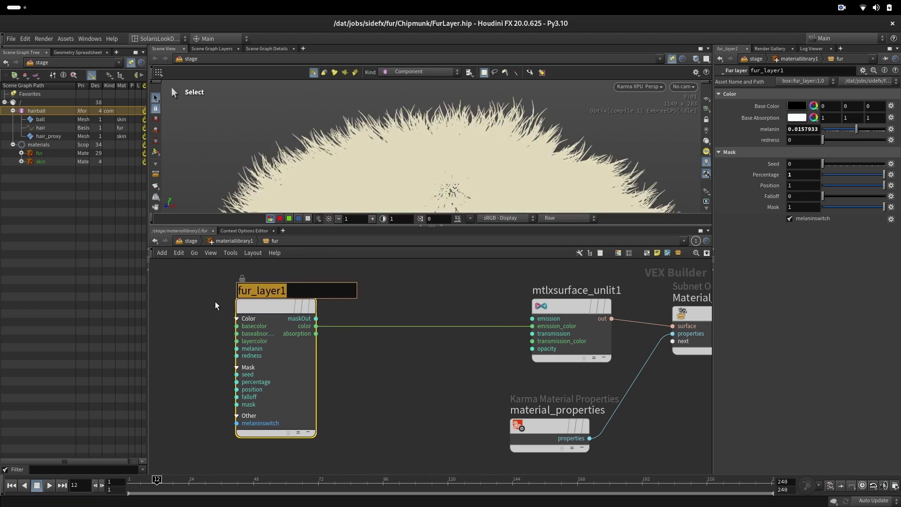
{"action": "type", "text": "Base"}
{"action": "key", "text": "Return"}
- Duplicate the Base layer and wire the copy between Base's color output and mtlxsurface_unlit1's emission_color, lining it up with them
{"action": "key", "text": "ctrl+c"}
{"action": "key", "text": "ctrl+v"}
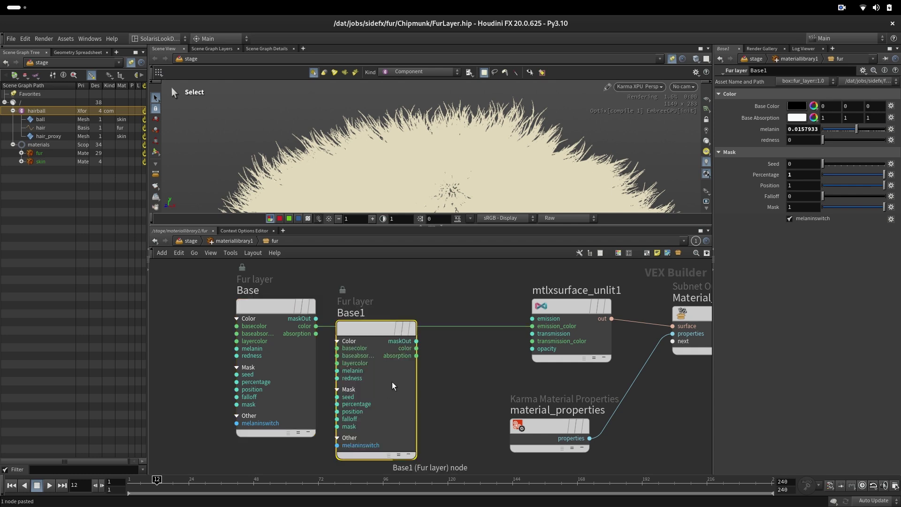
{"action": "left_click_drag", "start_coordinate": [373, 327], "coordinate": [410, 349]}
{"action": "left_click_drag", "start_coordinate": [317, 333], "coordinate": [372, 373]}
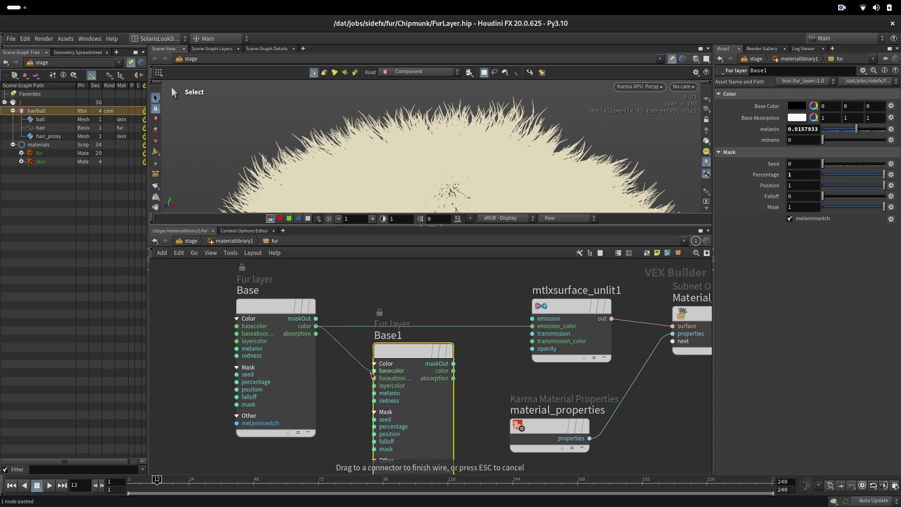
{"action": "left_click", "coordinate": [374, 371]}
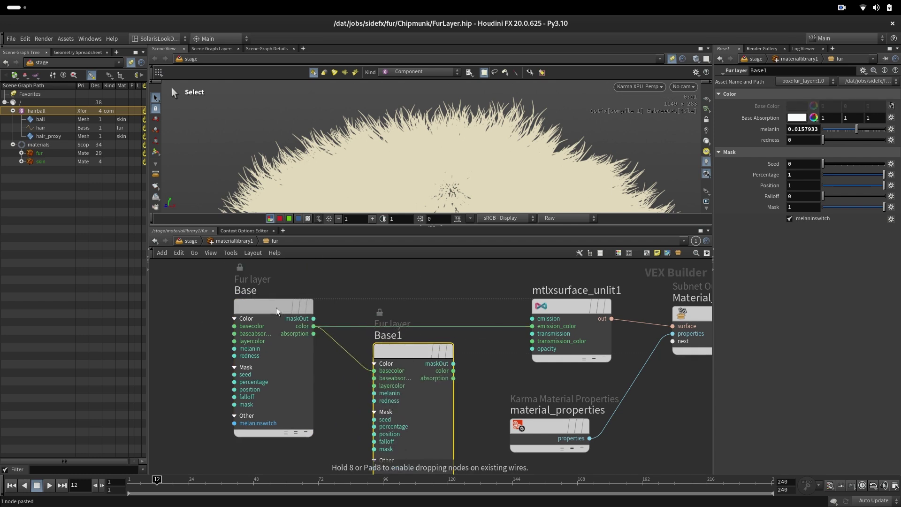
{"action": "left_click", "coordinate": [454, 371]}
{"action": "left_click", "coordinate": [533, 326]}
{"action": "left_click_drag", "start_coordinate": [427, 347], "coordinate": [419, 313]}
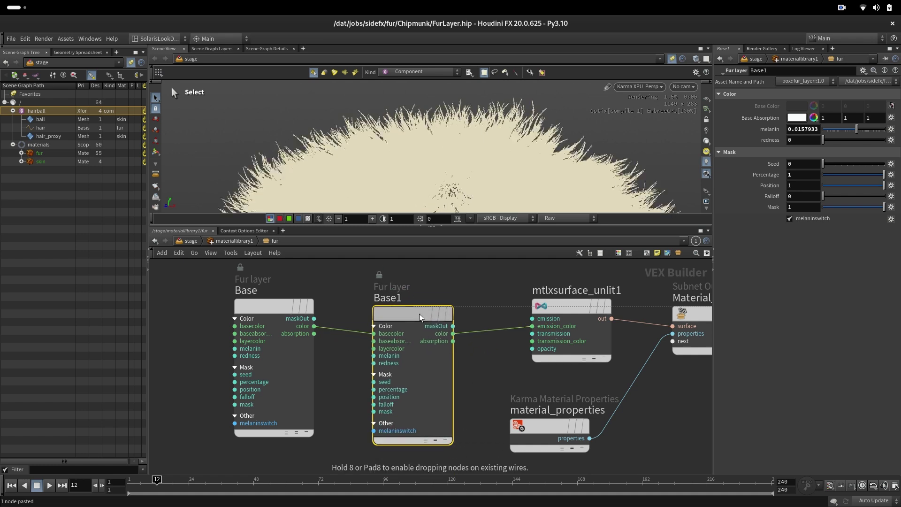
- Set Base1's melanin to 1, Percentage to 0.412 and Position to 0.176 for dark roots on part of the hairs
{"action": "left_click_drag", "start_coordinate": [869, 132], "coordinate": [860, 131]}
{"action": "left_click_drag", "start_coordinate": [885, 175], "coordinate": [851, 175]}
{"action": "left_click_drag", "start_coordinate": [872, 131], "coordinate": [888, 131]}
{"action": "left_click_drag", "start_coordinate": [851, 175], "coordinate": [838, 174]}
{"action": "left_click_drag", "start_coordinate": [554, 168], "coordinate": [562, 136], "text": "alt"}
{"action": "left_click_drag", "start_coordinate": [834, 175], "coordinate": [859, 175]}
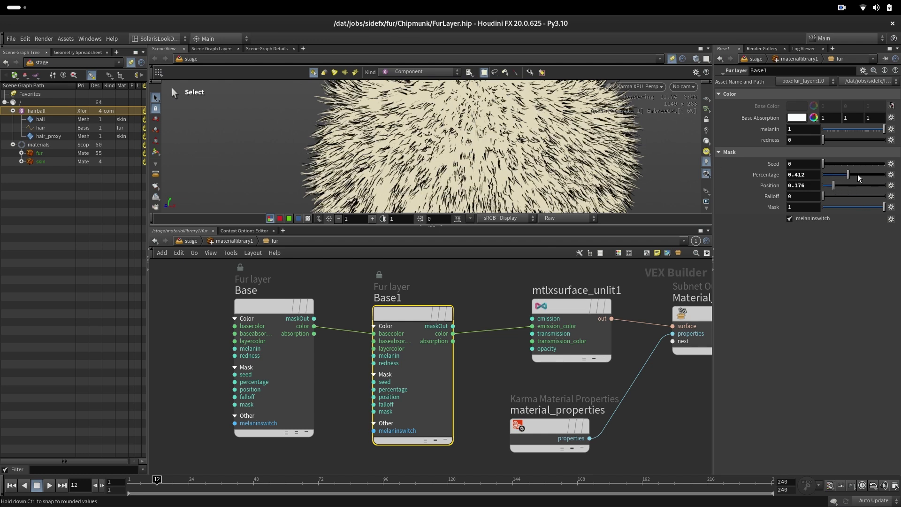
{"action": "left_click_drag", "start_coordinate": [527, 133], "coordinate": [552, 75], "text": "alt"}
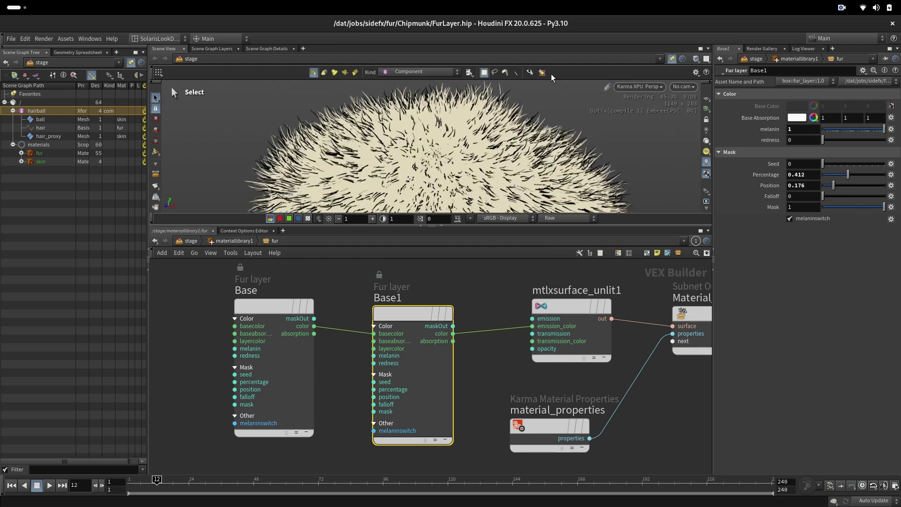
- Add a Karma Fur node to the fur network and place it above mtlxsurface_unlit1
{"action": "left_click", "coordinate": [195, 242]}
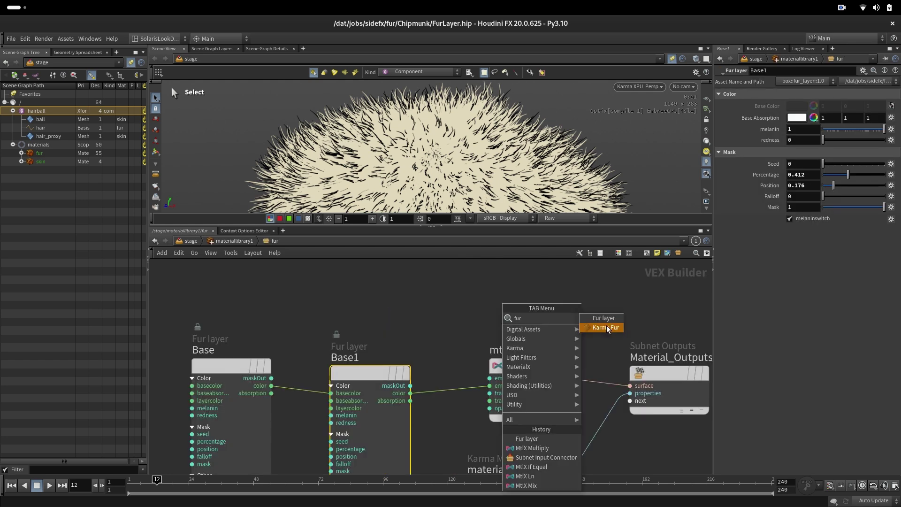
{"action": "left_click", "coordinate": [607, 327]}
{"action": "left_click", "coordinate": [532, 280]}
{"action": "left_click", "coordinate": [519, 291]}
{"action": "middle_click_drag", "start_coordinate": [575, 400], "coordinate": [561, 277]}
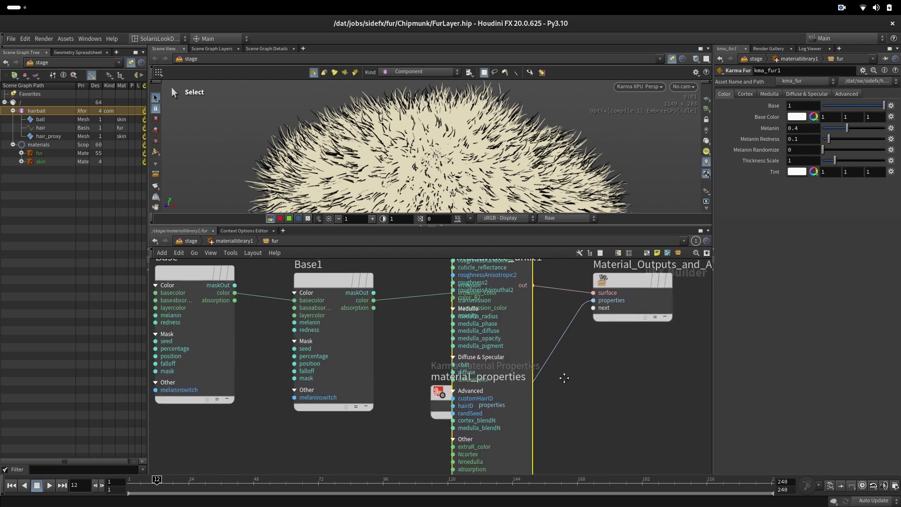
{"action": "middle_click_drag", "start_coordinate": [563, 376], "coordinate": [503, 476]}
{"action": "scroll", "coordinate": [582, 381], "scroll_direction": "down", "scroll_amount": 6}
{"action": "left_click_drag", "start_coordinate": [532, 330], "coordinate": [527, 262]}
- Examine the Karma Fur node's inputs, including absorption and the Color and Cortex groups
{"action": "scroll", "coordinate": [493, 339], "scroll_direction": "up", "scroll_amount": 4}
{"action": "middle_click_drag", "start_coordinate": [491, 342], "coordinate": [440, 370]}
{"action": "scroll", "coordinate": [455, 403], "scroll_direction": "up", "scroll_amount": 5}
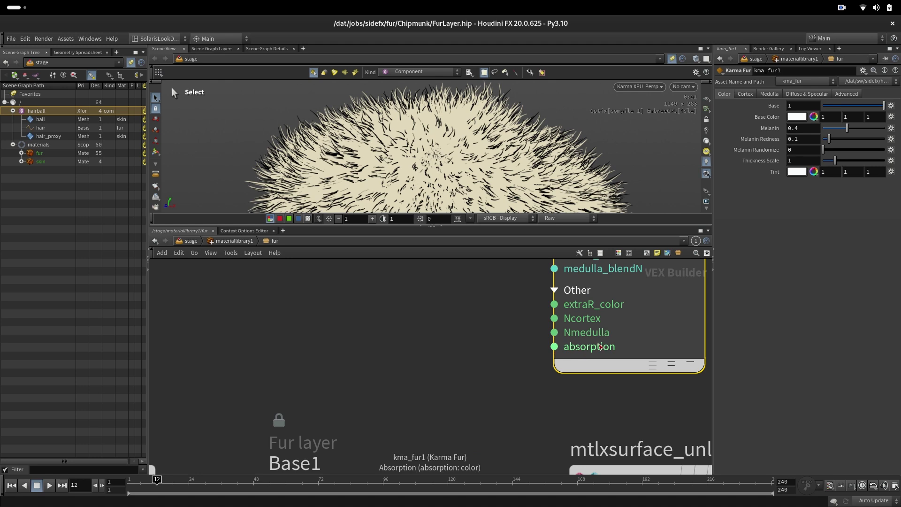
{"action": "scroll", "coordinate": [504, 355], "scroll_direction": "down", "scroll_amount": 3}
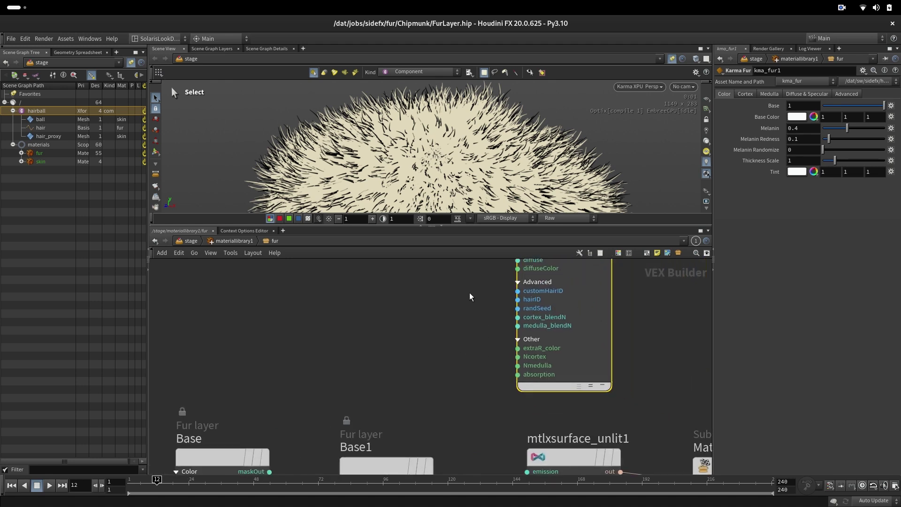
{"action": "scroll", "coordinate": [446, 310], "scroll_direction": "up", "scroll_amount": 6}
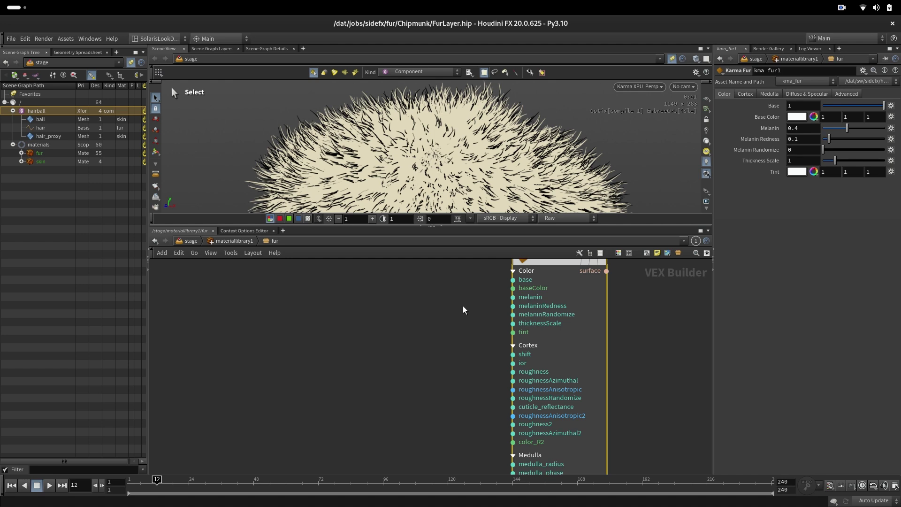
{"action": "middle_click_drag", "start_coordinate": [460, 306], "coordinate": [465, 317]}
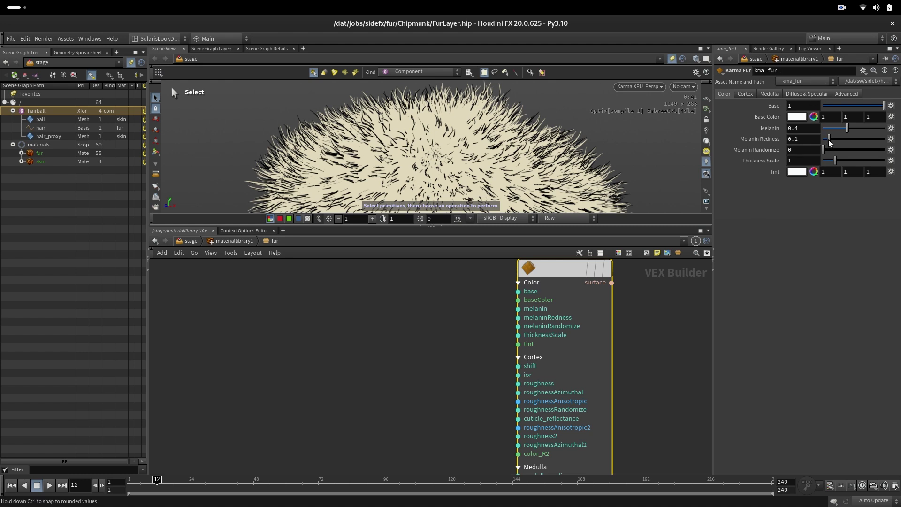
- Set kma_fur1's Melanin Redness to 0.122 and connect its surface output to the surface input of the Material Outputs node
{"action": "left_click_drag", "start_coordinate": [830, 139], "coordinate": [831, 140]}
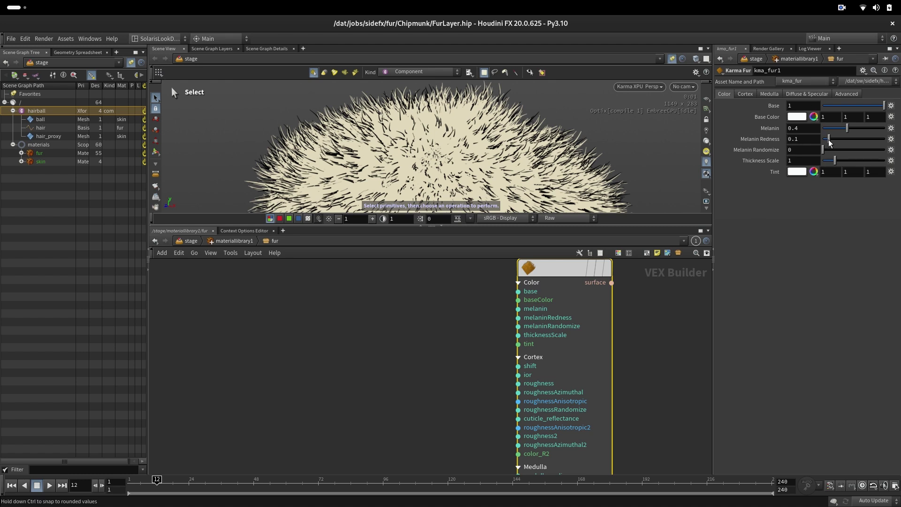
{"action": "left_click", "coordinate": [620, 291]}
{"action": "middle_click_drag", "start_coordinate": [679, 431], "coordinate": [524, 207]}
{"action": "middle_click_drag", "start_coordinate": [571, 388], "coordinate": [554, 198]}
{"action": "left_click", "coordinate": [513, 322]}
{"action": "middle_click_drag", "start_coordinate": [573, 289], "coordinate": [598, 399]}
{"action": "middle_click_drag", "start_coordinate": [582, 311], "coordinate": [660, 498]}
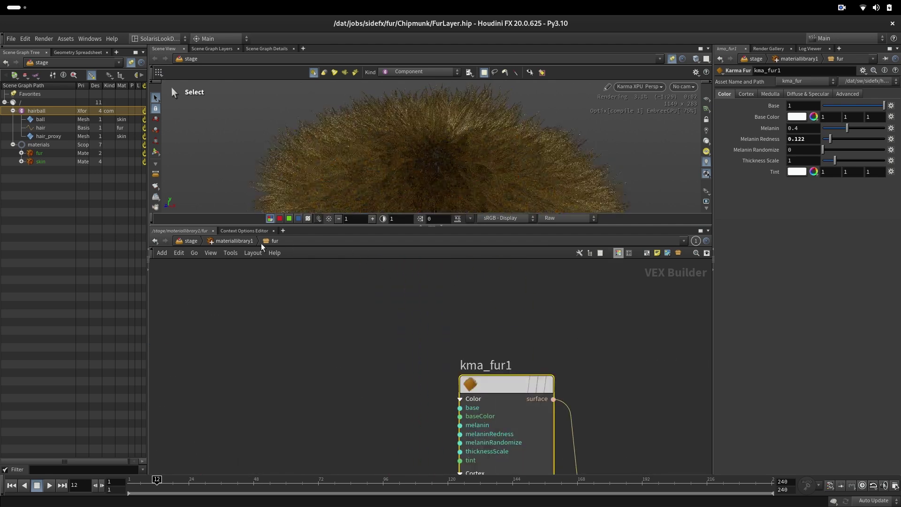
- Go up to the stage network and set the viewport's view transform to Un-tone-mapped
{"action": "left_click", "coordinate": [190, 241]}
{"action": "left_click", "coordinate": [556, 218]}
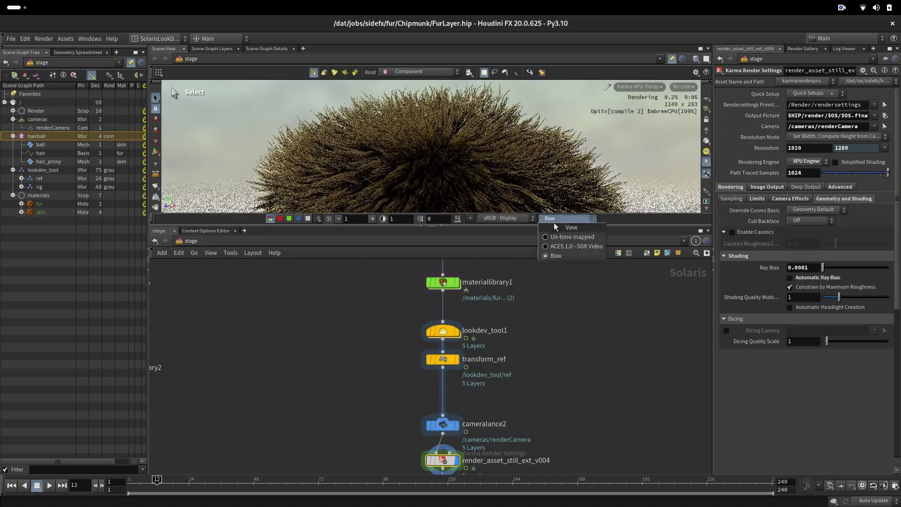
{"action": "left_click", "coordinate": [572, 237]}
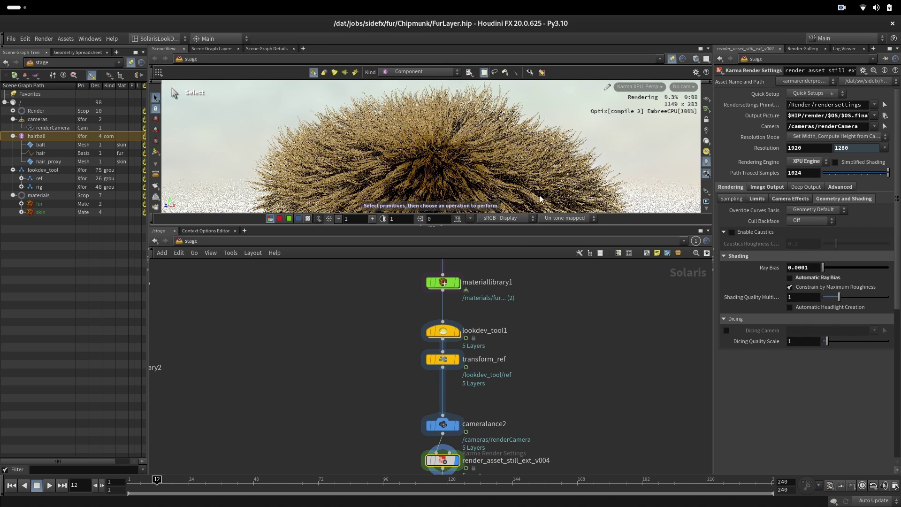
- Go back into materiallibrary1's fur material and review kma_fur1's Cortex, Medulla, Diffuse & Specular, Advanced and Color parameters
{"action": "middle_click_drag", "start_coordinate": [443, 291], "coordinate": [448, 428]}
{"action": "double_click", "coordinate": [449, 423]}
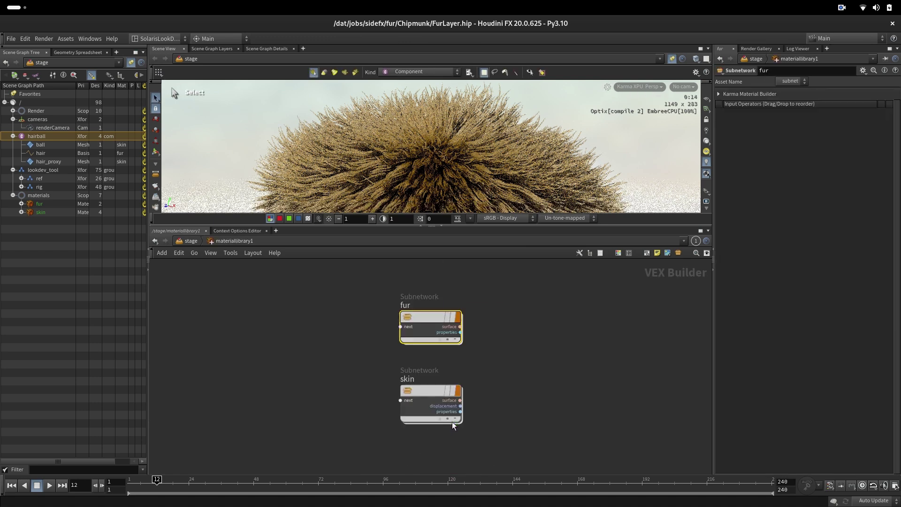
{"action": "double_click", "coordinate": [452, 422]}
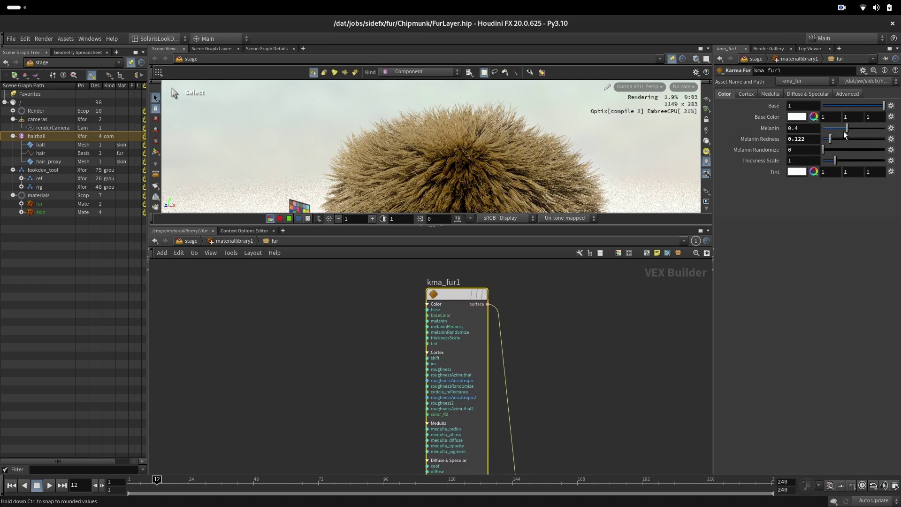
{"action": "left_click", "coordinate": [746, 94]}
{"action": "left_click", "coordinate": [770, 93]}
{"action": "left_click", "coordinate": [806, 93]}
{"action": "left_click", "coordinate": [841, 92]}
{"action": "left_click", "coordinate": [727, 94]}
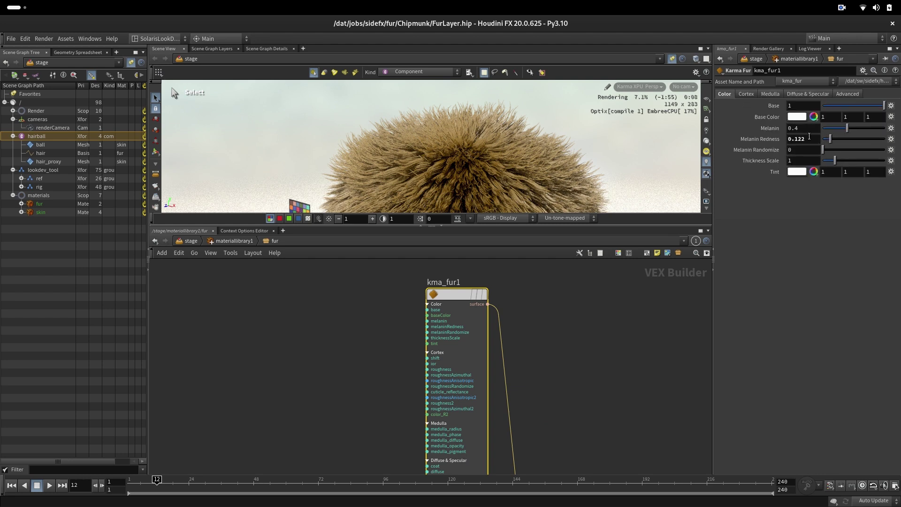
- Set kma_fur1's Melanin and Melanin Redness to 0 and connect Base1's absorption output to its absorption input
{"action": "left_click_drag", "start_coordinate": [813, 148], "coordinate": [806, 140]}
{"action": "middle_click_drag", "start_coordinate": [358, 409], "coordinate": [474, 199]}
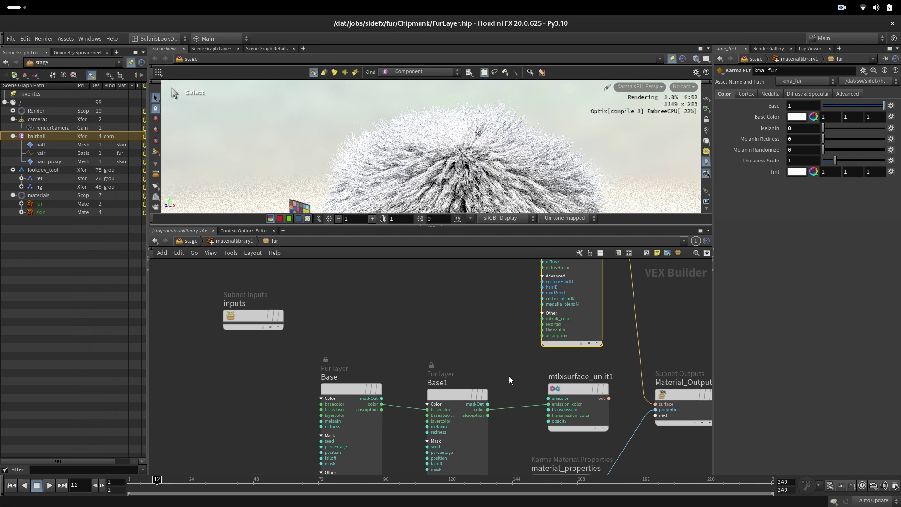
{"action": "left_click", "coordinate": [488, 415]}
{"action": "left_click", "coordinate": [542, 336]}
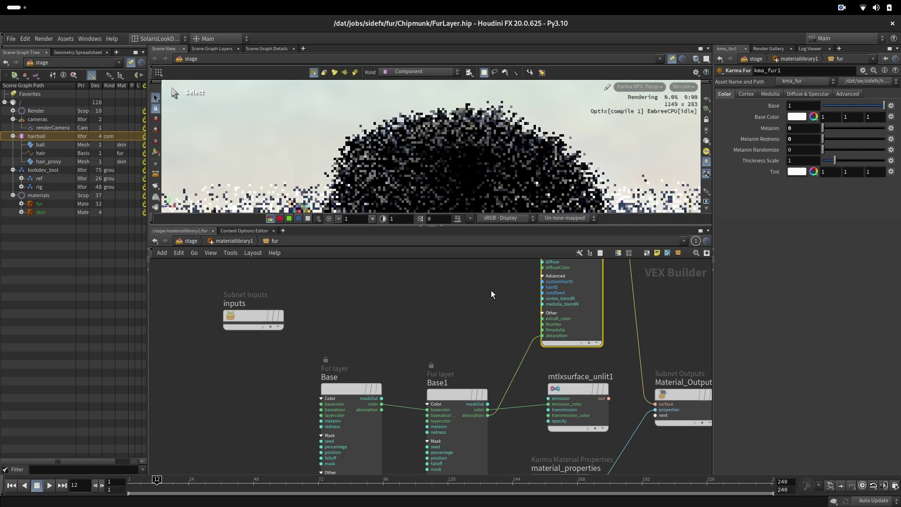
- Check the Base layer's parameters and set kma_fur1's Thickness Scale to 0.5
{"action": "middle_click_drag", "start_coordinate": [438, 362], "coordinate": [401, 331]}
{"action": "left_click", "coordinate": [315, 359]}
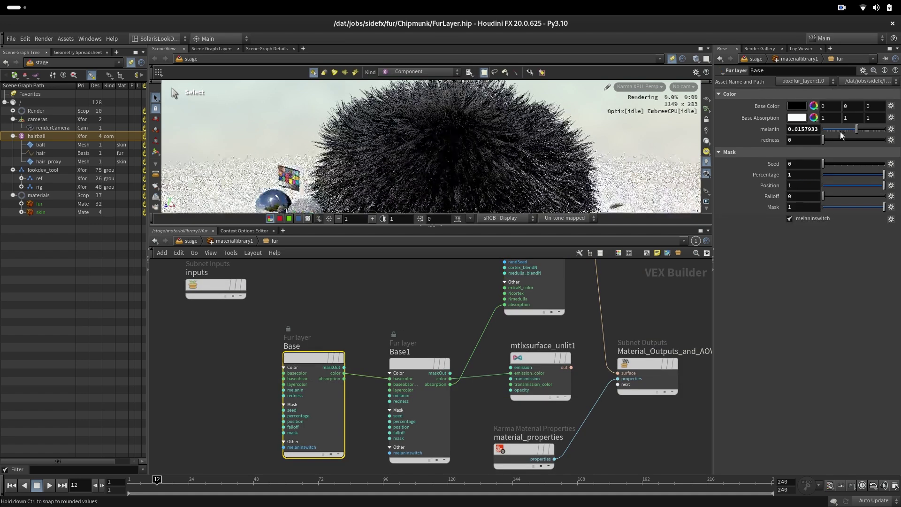
{"action": "middle_click_drag", "start_coordinate": [544, 320], "coordinate": [547, 355]}
{"action": "left_click", "coordinate": [547, 348]}
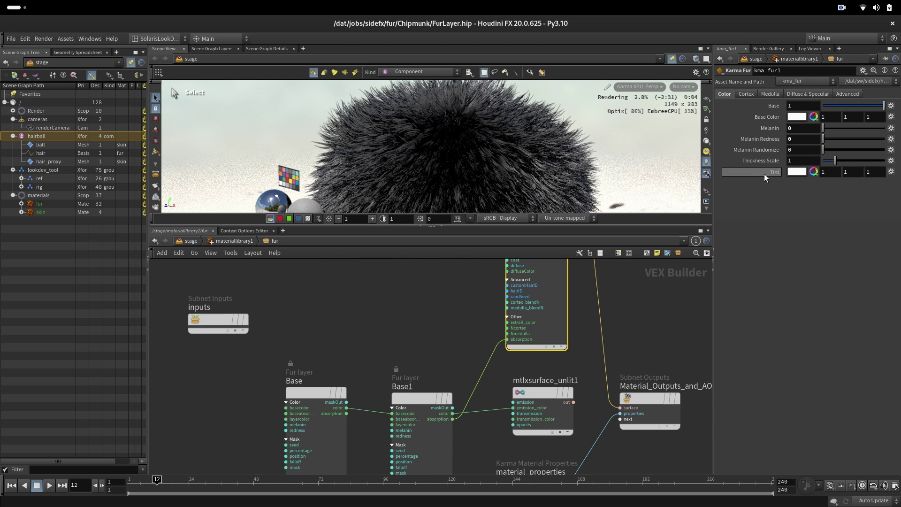
{"action": "type", "text": "0.5"}
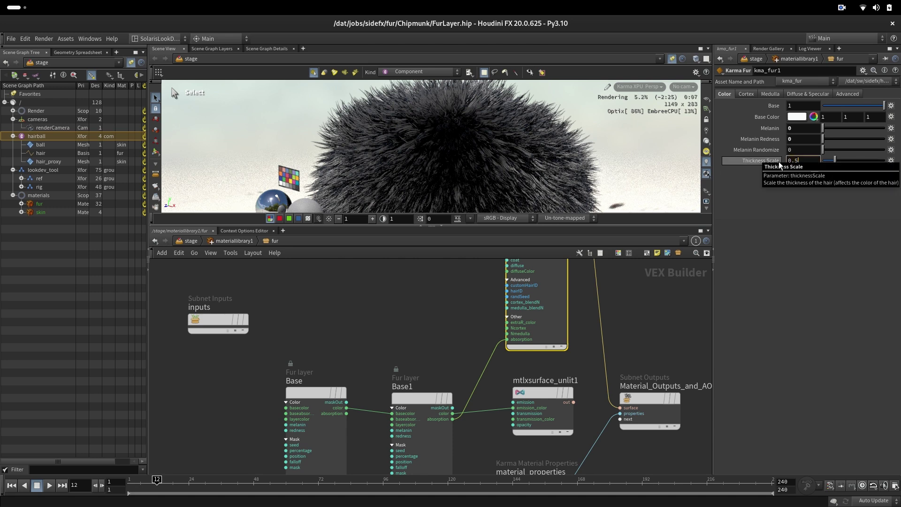
{"action": "key", "text": "Return"}
- Connect the Base layer's absorption output to Base1's base absorption input
{"action": "left_click", "coordinate": [315, 392]}
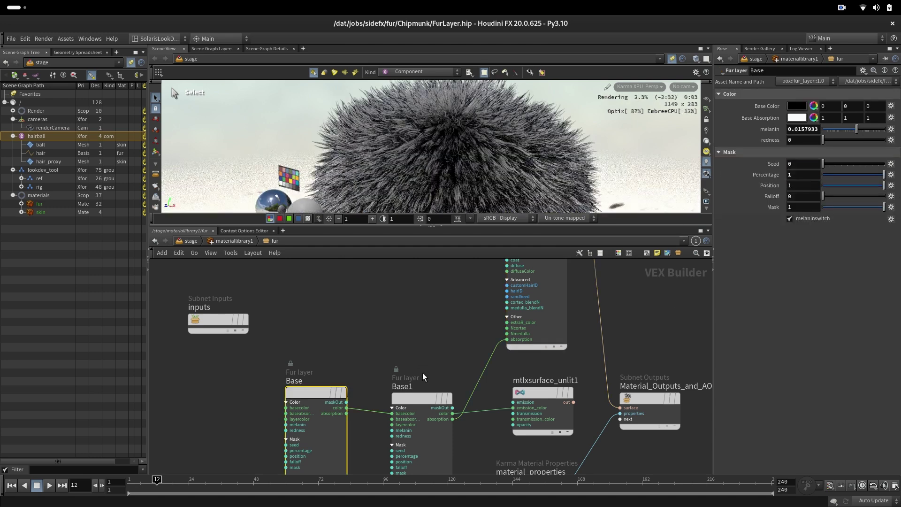
{"action": "left_click", "coordinate": [346, 414]}
{"action": "scroll", "coordinate": [366, 389], "scroll_direction": "up", "scroll_amount": 5}
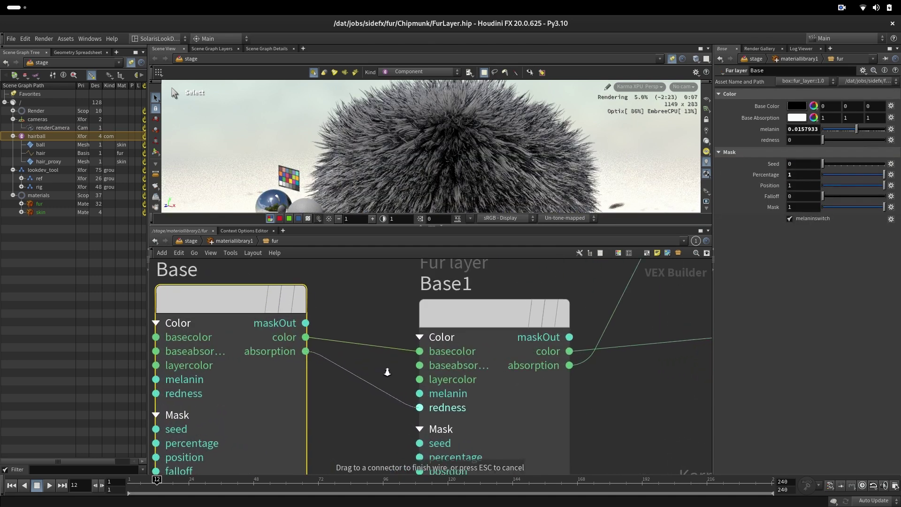
{"action": "left_click", "coordinate": [417, 366]}
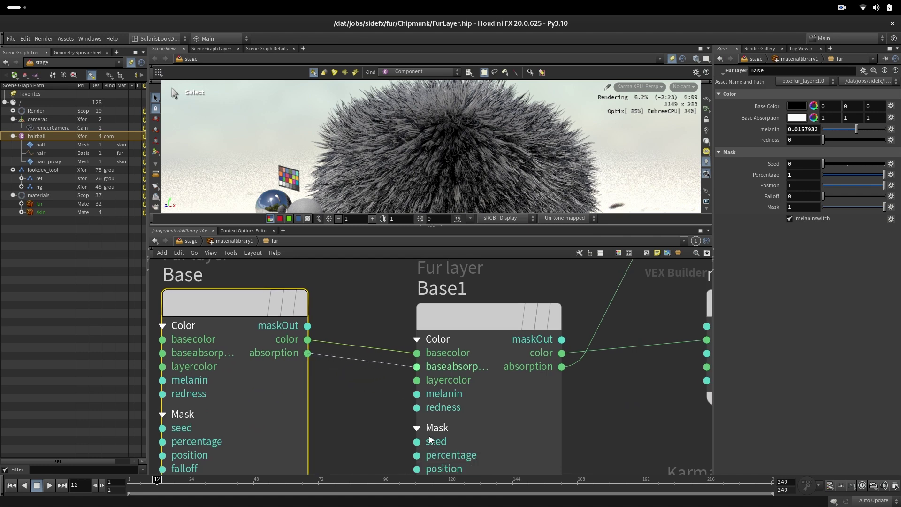
- Delete the color wires from Base to Base1 and from Base1 to mtlxsurface_unlit1
{"action": "middle_click_drag", "start_coordinate": [408, 358], "coordinate": [389, 383]}
{"action": "left_click_drag", "start_coordinate": [366, 356], "coordinate": [364, 380]}
{"action": "key", "text": "Delete"}
{"action": "middle_click_drag", "start_coordinate": [608, 403], "coordinate": [567, 400]}
{"action": "left_click_drag", "start_coordinate": [591, 335], "coordinate": [587, 403]}
{"action": "key", "text": "Delete"}
{"action": "left_click_drag", "start_coordinate": [430, 340], "coordinate": [432, 327]}
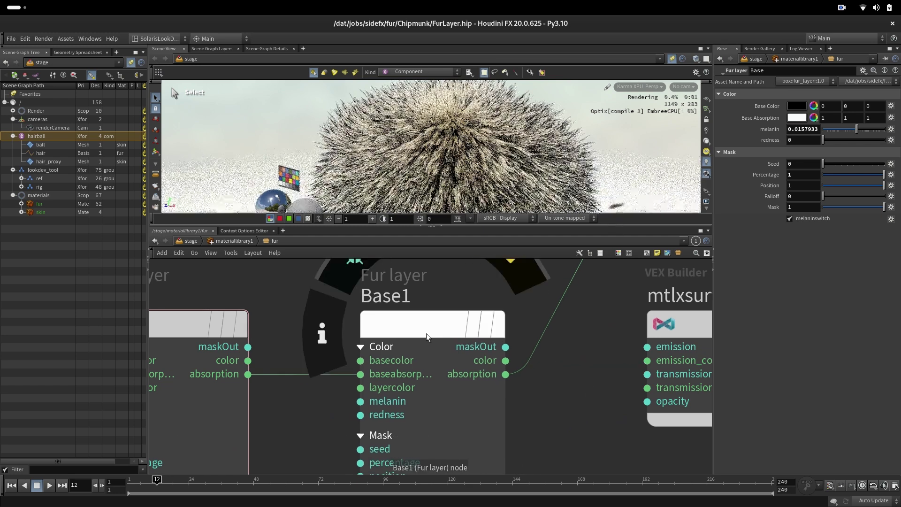
- Look through /cameras/renderCamera in the scene view to frame the whole hairball for rendering
{"action": "middle_click_drag", "start_coordinate": [251, 316], "coordinate": [340, 336]}
{"action": "left_click", "coordinate": [319, 341]}
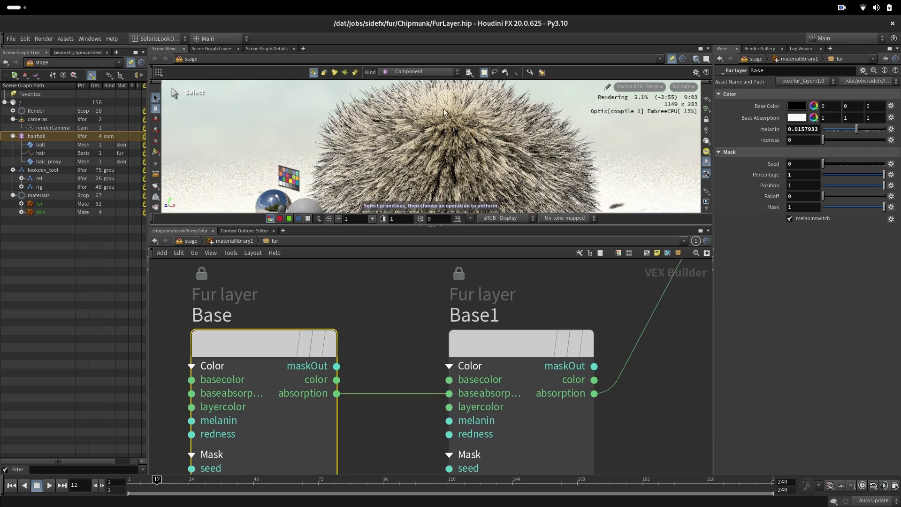
{"action": "left_click", "coordinate": [685, 87]}
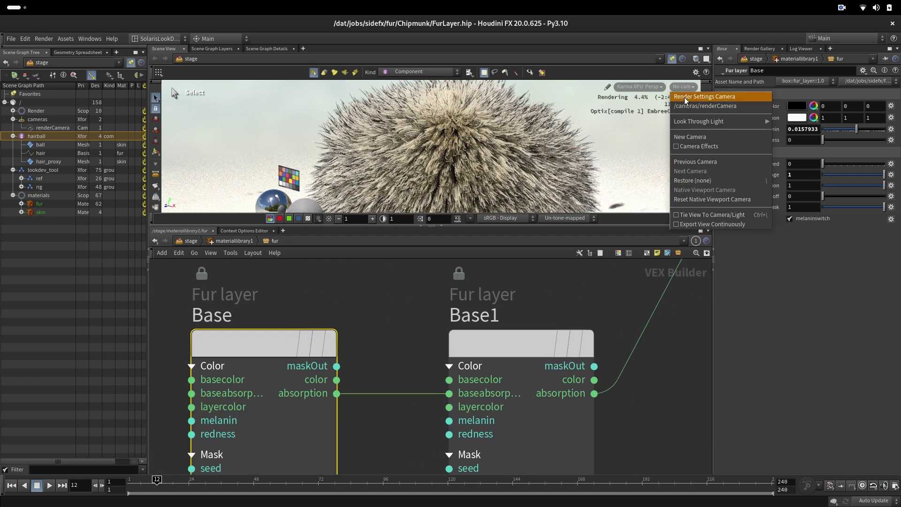
{"action": "left_click", "coordinate": [704, 104]}
{"action": "scroll", "coordinate": [651, 412], "scroll_direction": "down", "scroll_amount": 5}
{"action": "middle_click_drag", "start_coordinate": [582, 416], "coordinate": [449, 404]}
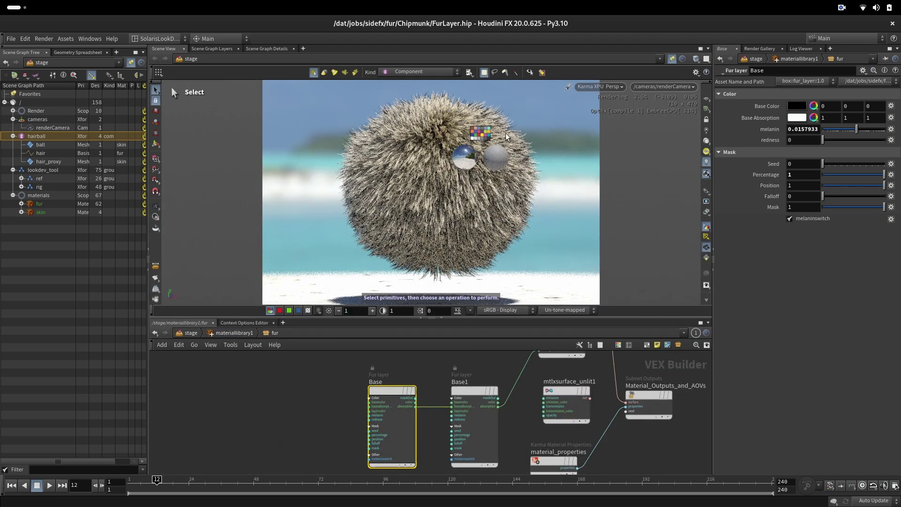
- Set Base1's mask Percentage to 1 and Position to about 0.229
{"action": "left_click", "coordinate": [483, 391]}
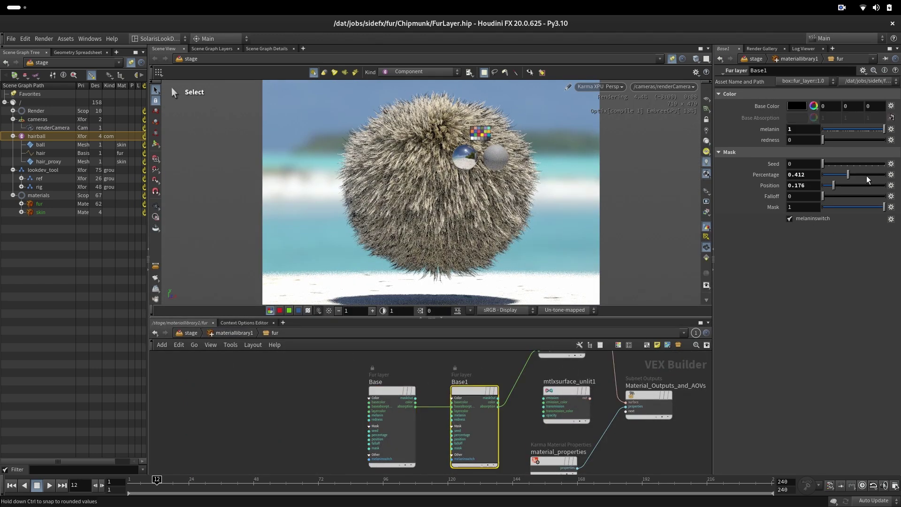
{"action": "left_click_drag", "start_coordinate": [866, 175], "coordinate": [871, 175]}
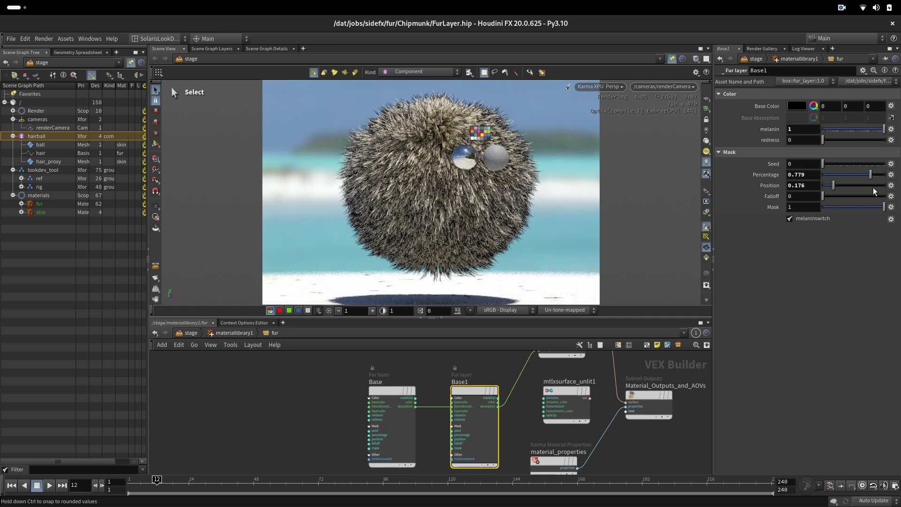
{"action": "left_click_drag", "start_coordinate": [871, 187], "coordinate": [888, 174]}
{"action": "left_click", "coordinate": [837, 186]}
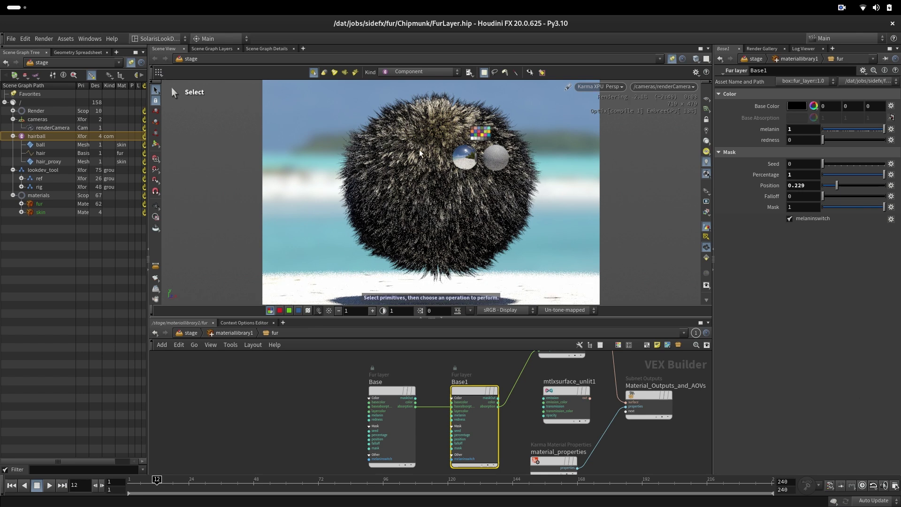
{"action": "left_click", "coordinate": [320, 407]}
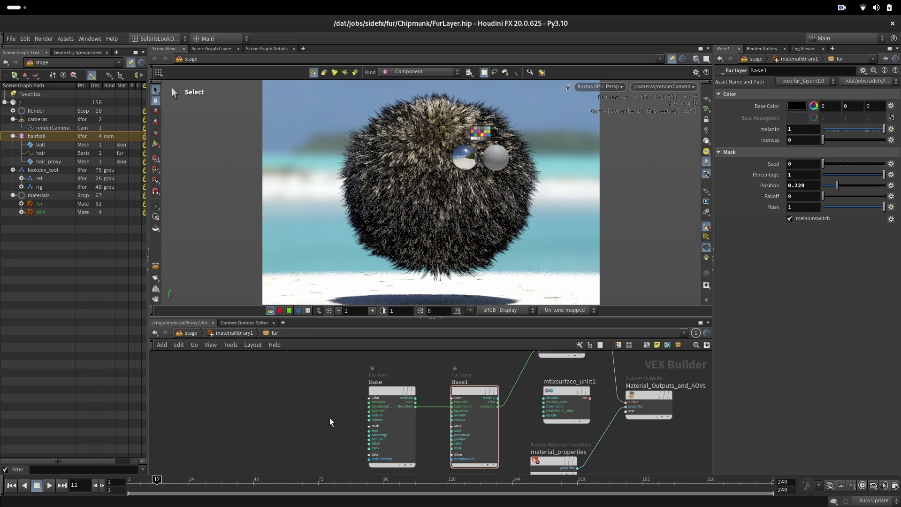